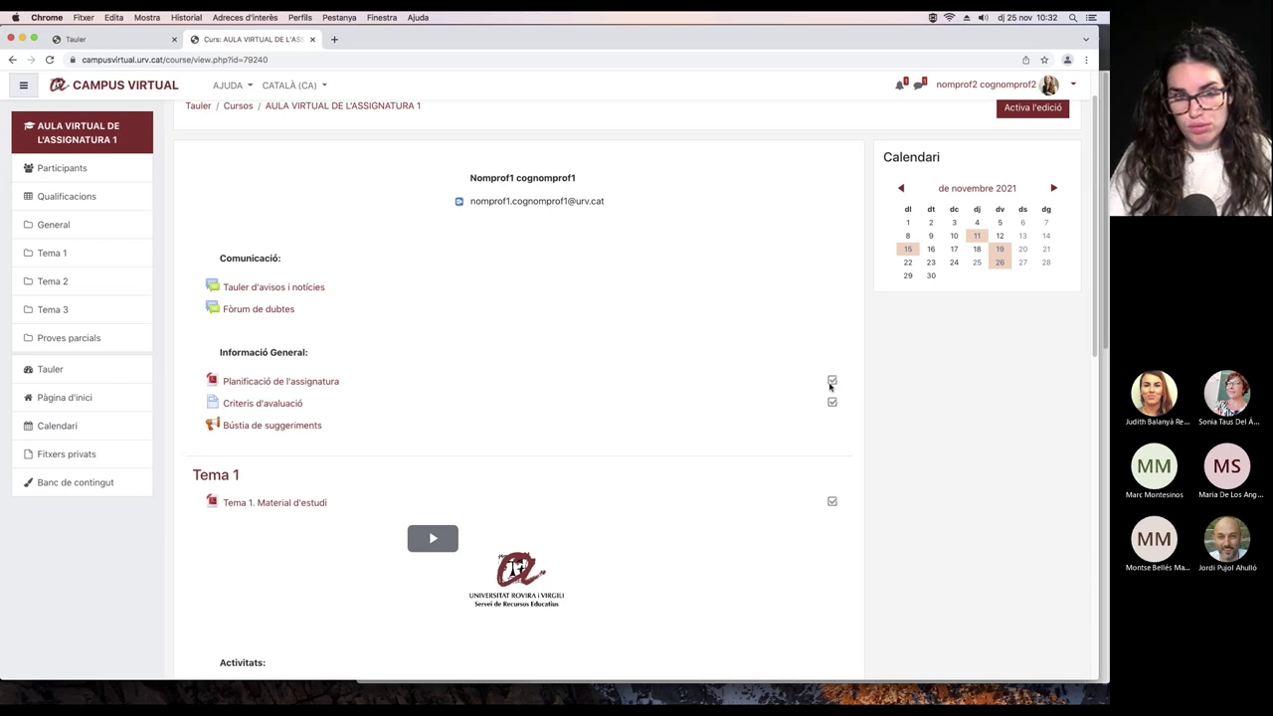
pyautogui.scroll(-1, 854, 383)
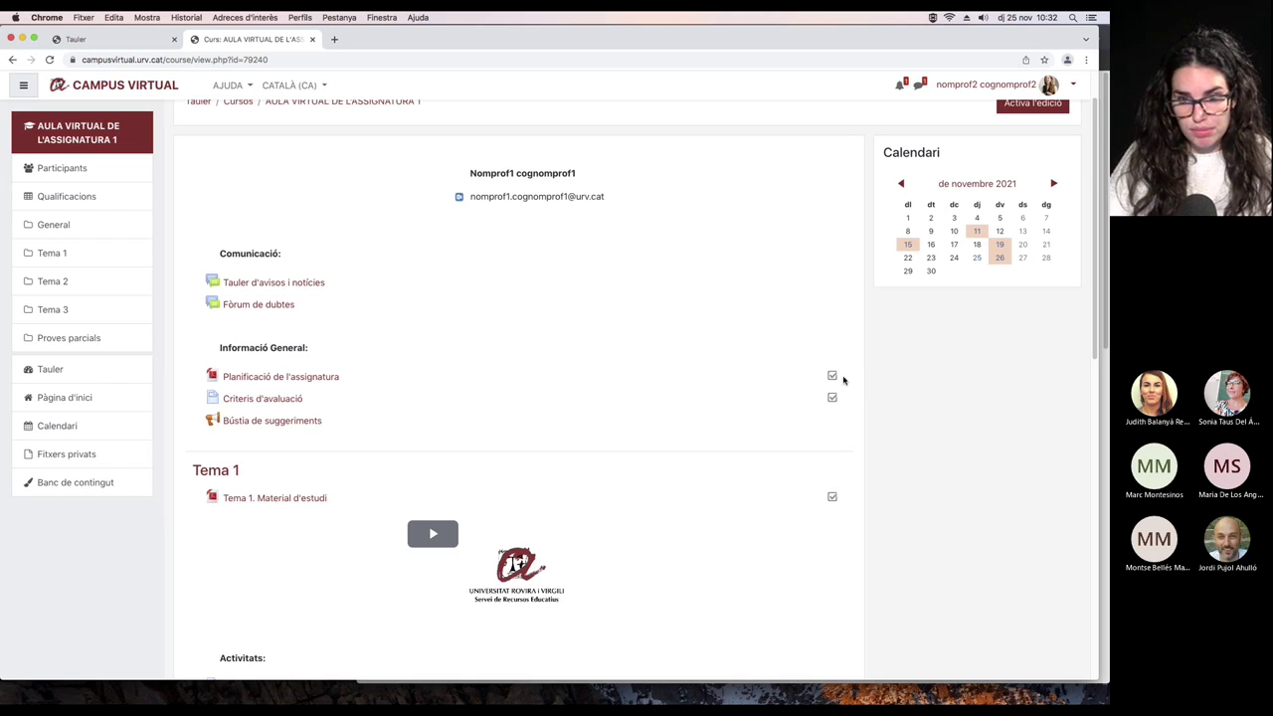
pyautogui.scroll(1, 844, 380)
pyautogui.scroll(-5, 843, 378)
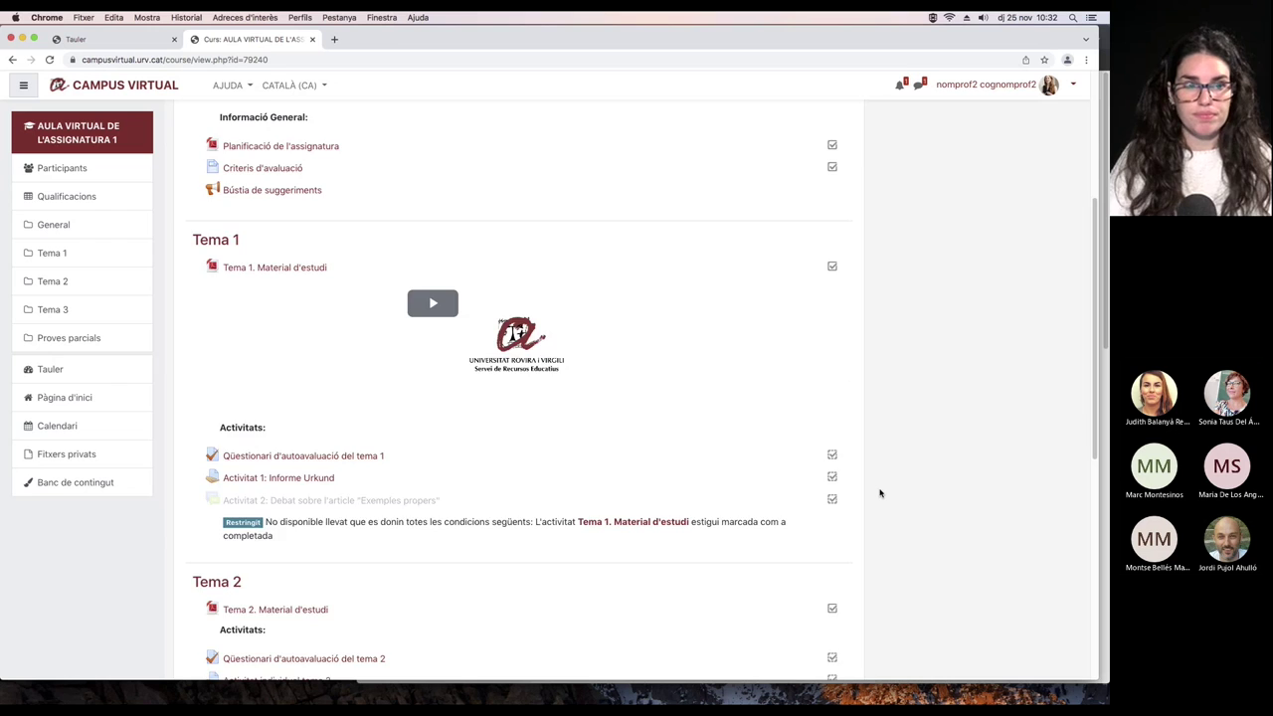
pyautogui.scroll(2, 880, 493)
pyautogui.scroll(4, 880, 492)
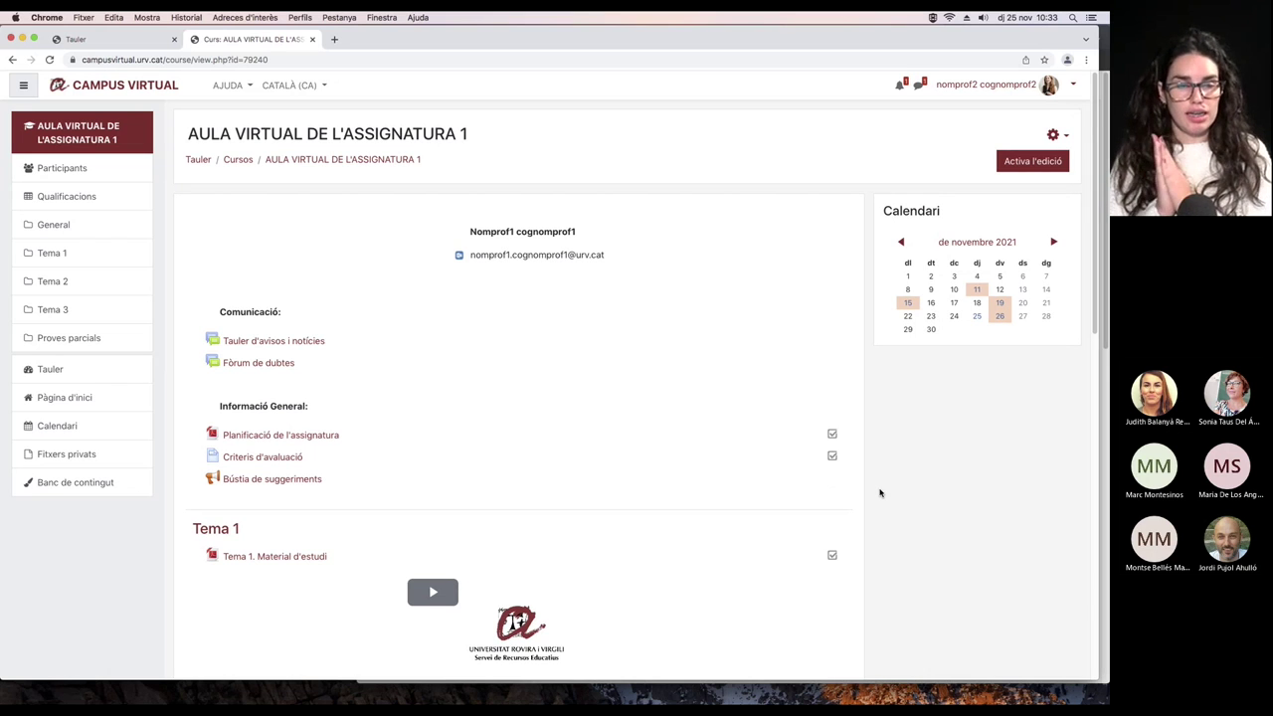
# Open the course's participants list and sort it by last course access, most recent first.
pyautogui.click(95, 178)
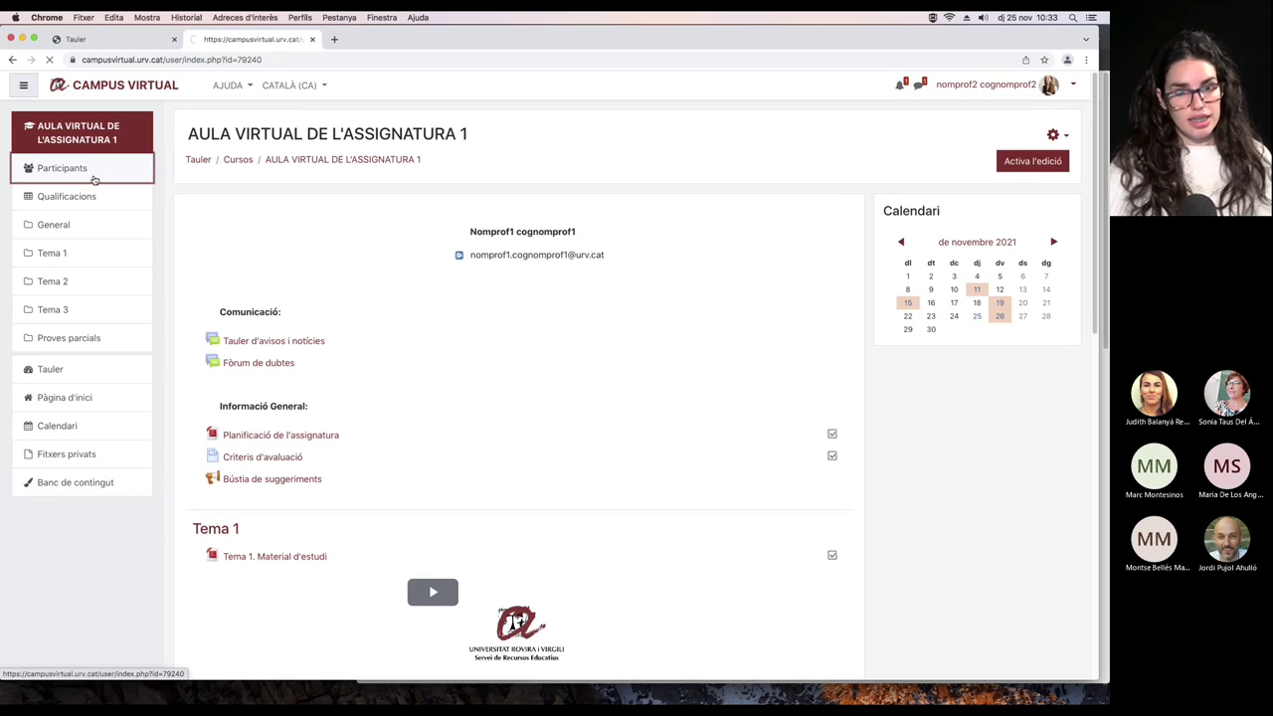
pyautogui.scroll(-3, 435, 325)
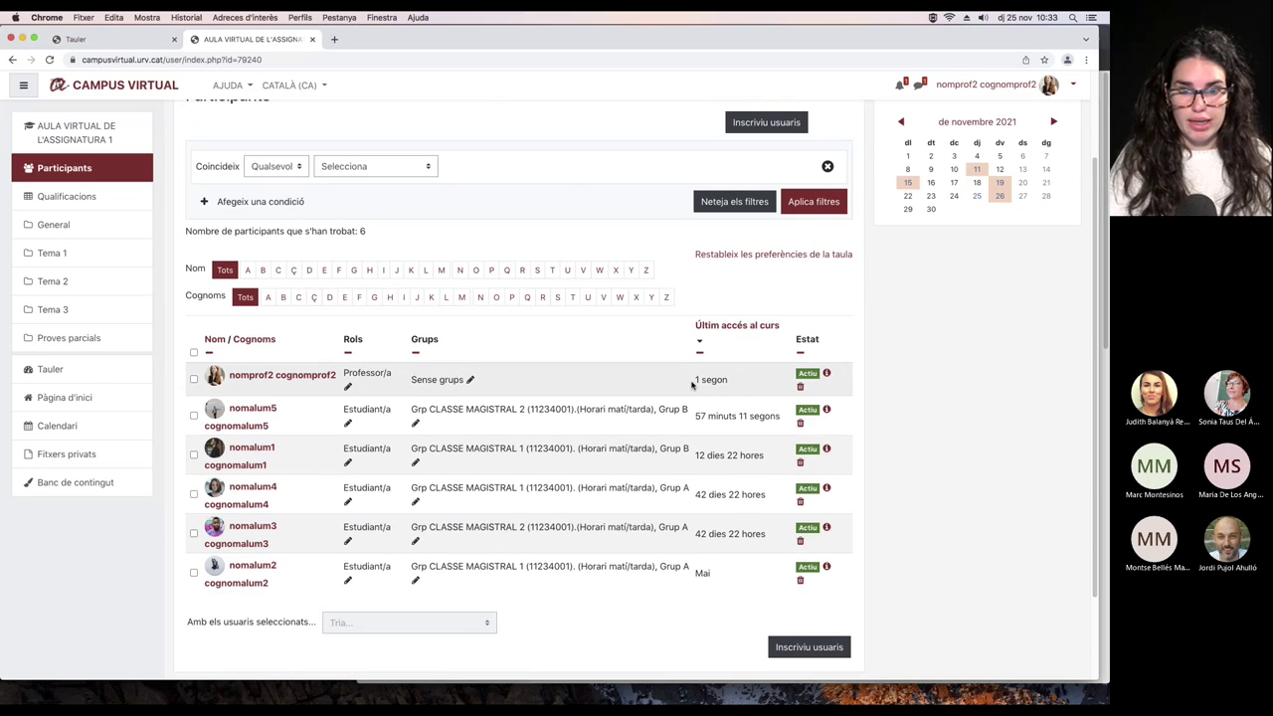
pyautogui.click(740, 326)
pyautogui.click(740, 326)
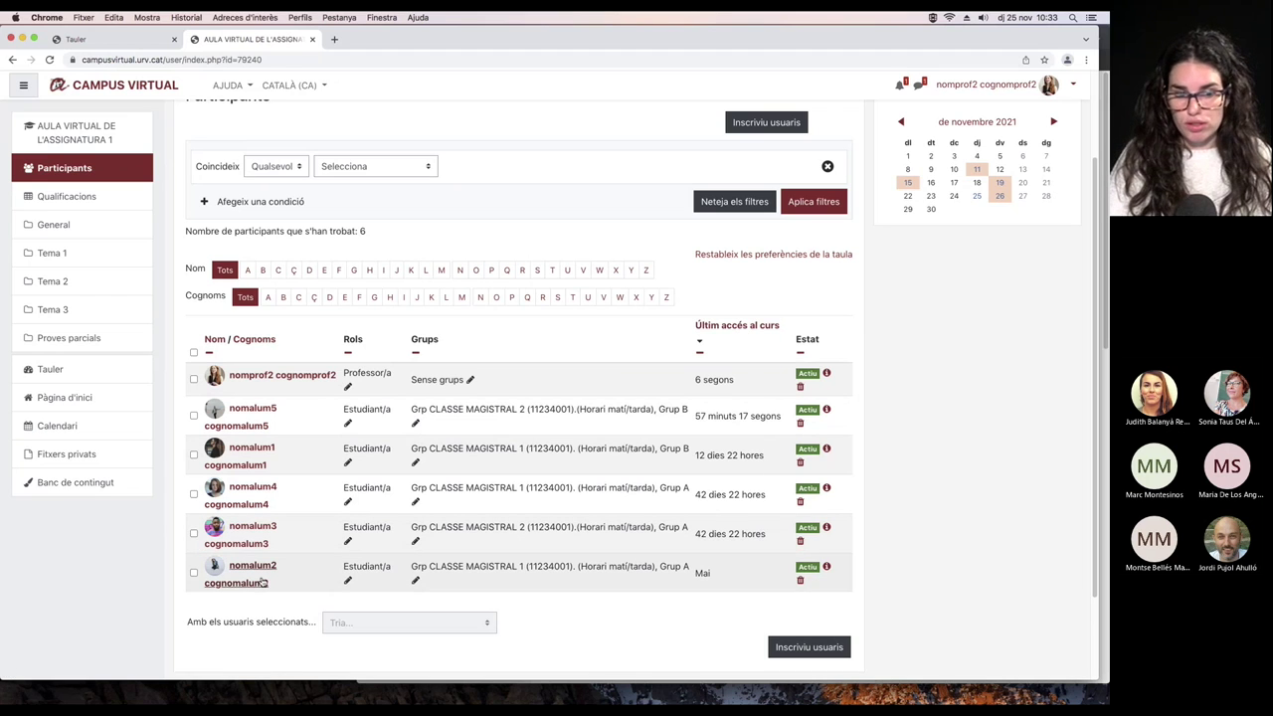
pyautogui.moveTo(710, 580); pyautogui.dragTo(693, 583)
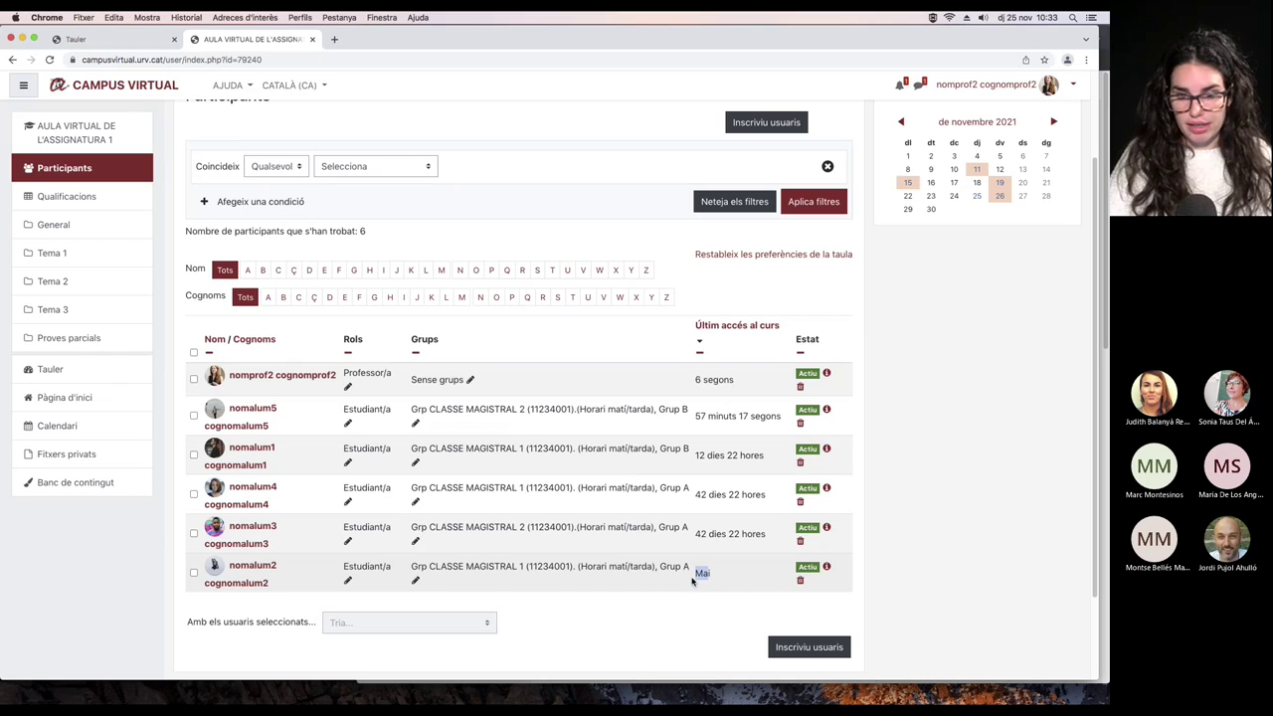
# Select the student who has never accessed the course and send them the message "frvfreoisgionr".
pyautogui.click(194, 575)
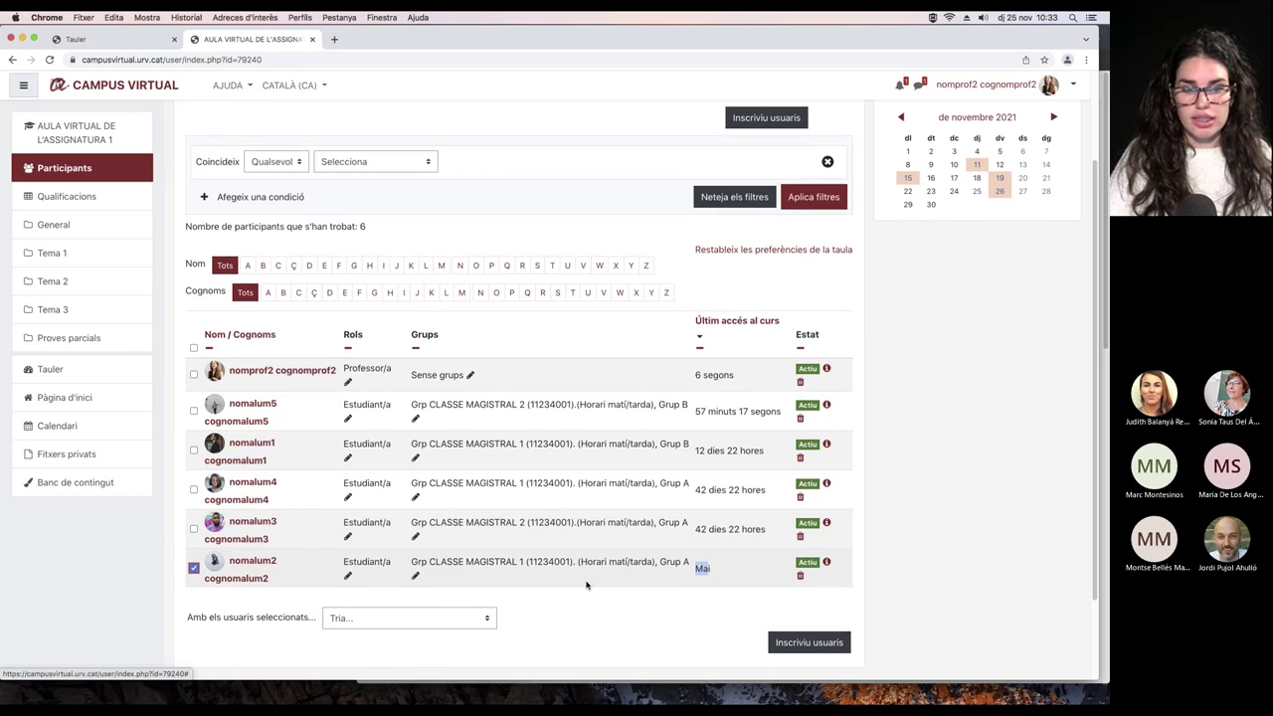
pyautogui.scroll(-2, 516, 581)
pyautogui.click(487, 528)
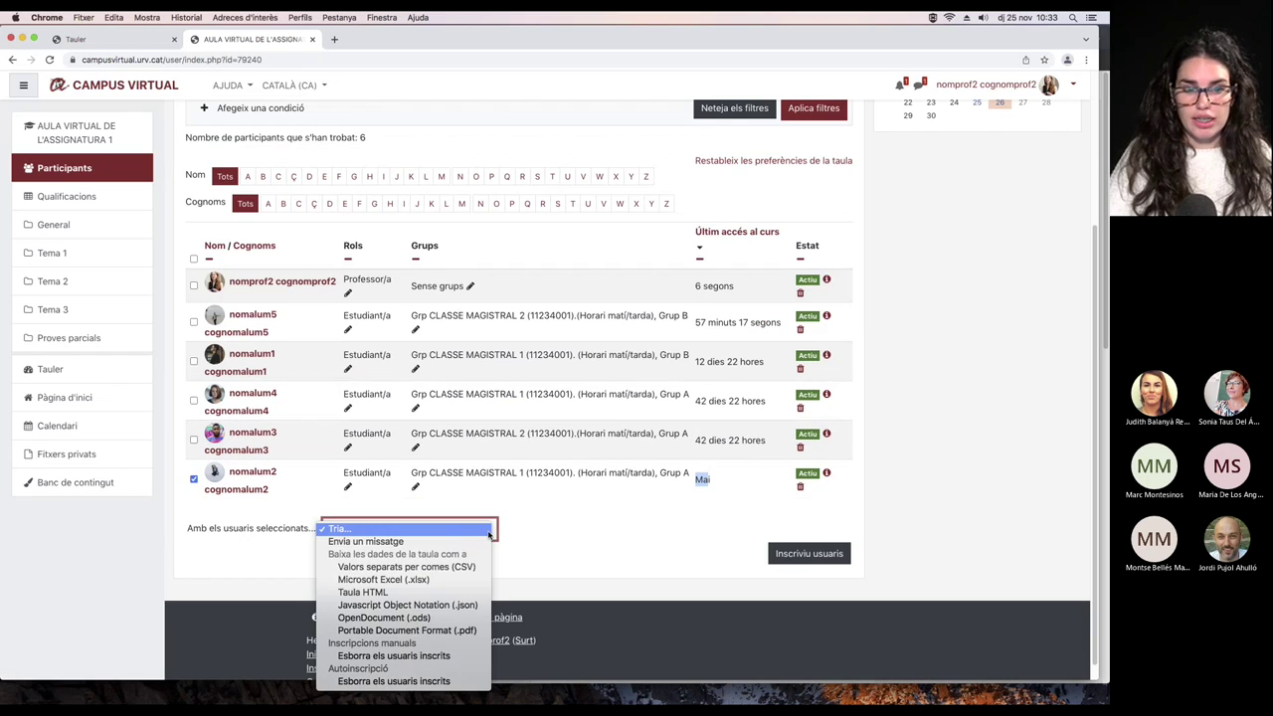
pyautogui.click(440, 542)
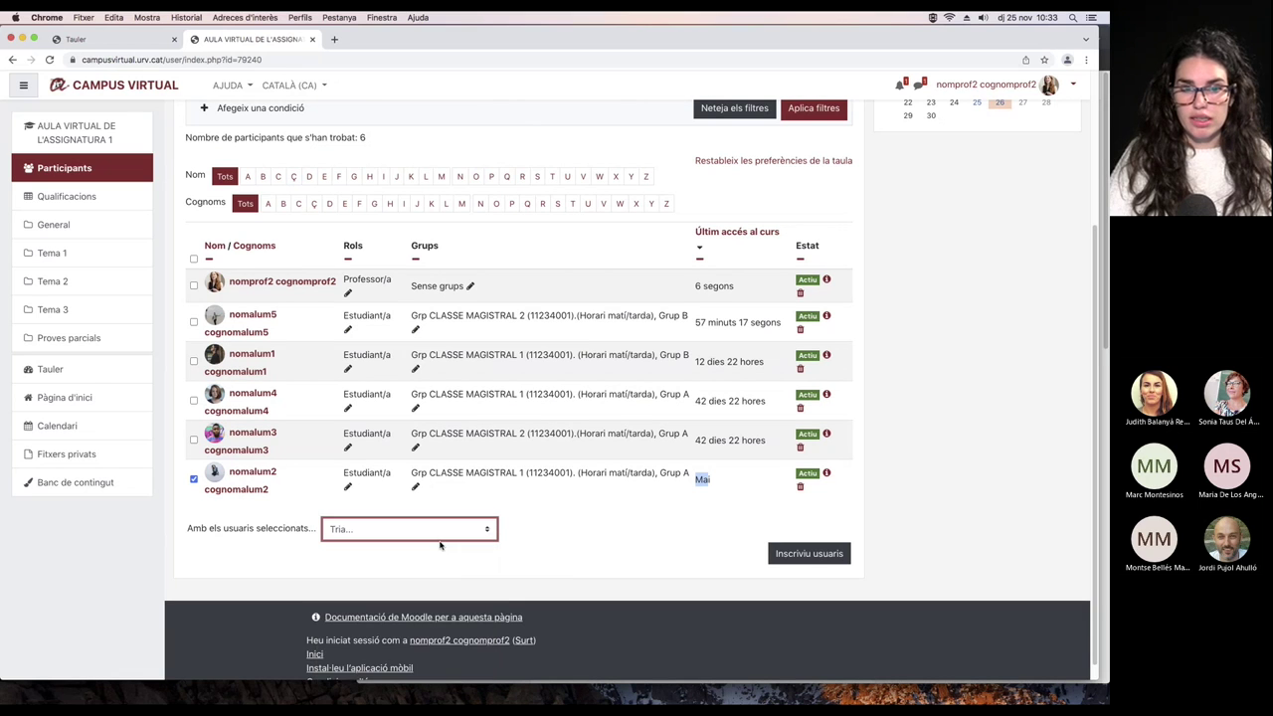
pyautogui.click(584, 172)
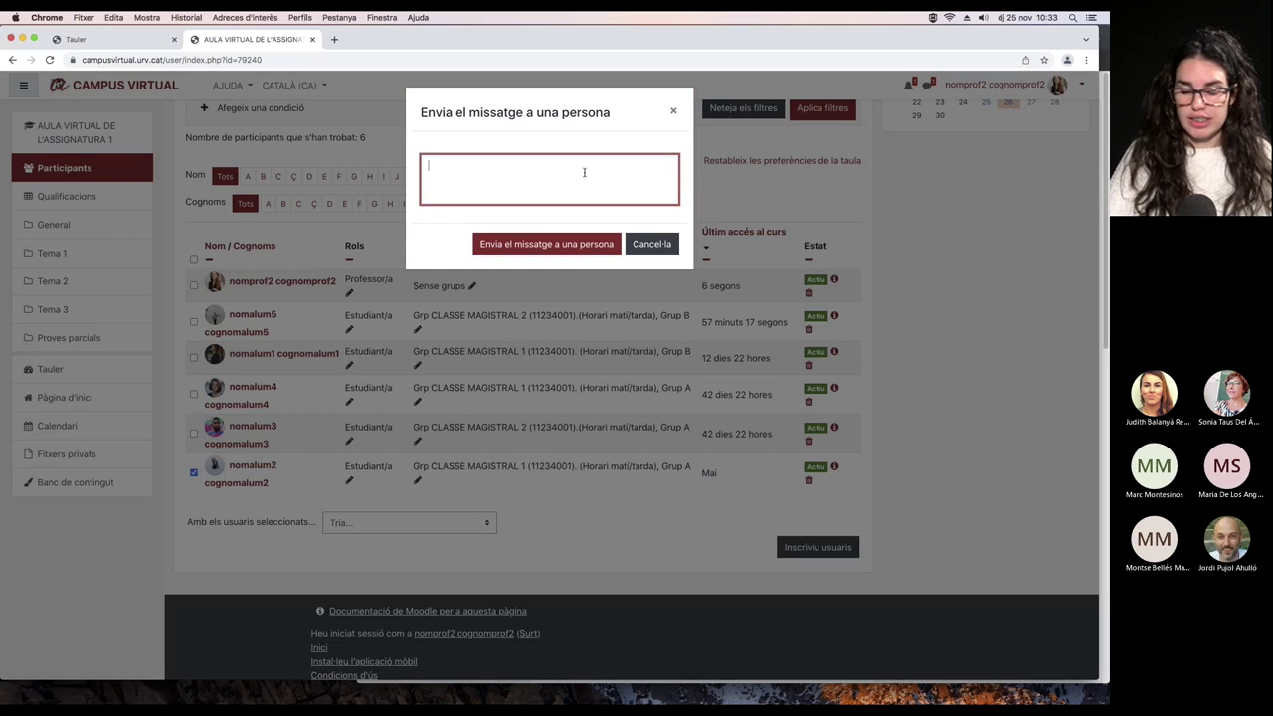
pyautogui.write('frvfreoisgionr')
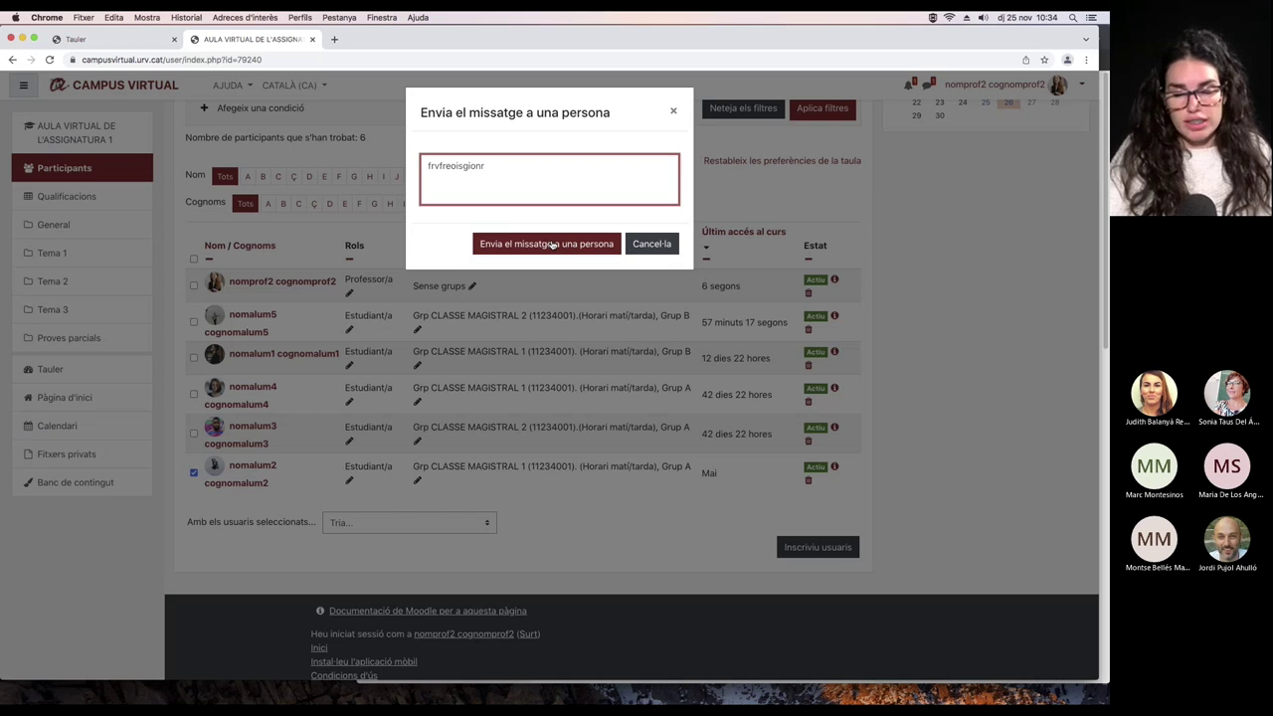
pyautogui.click(552, 245)
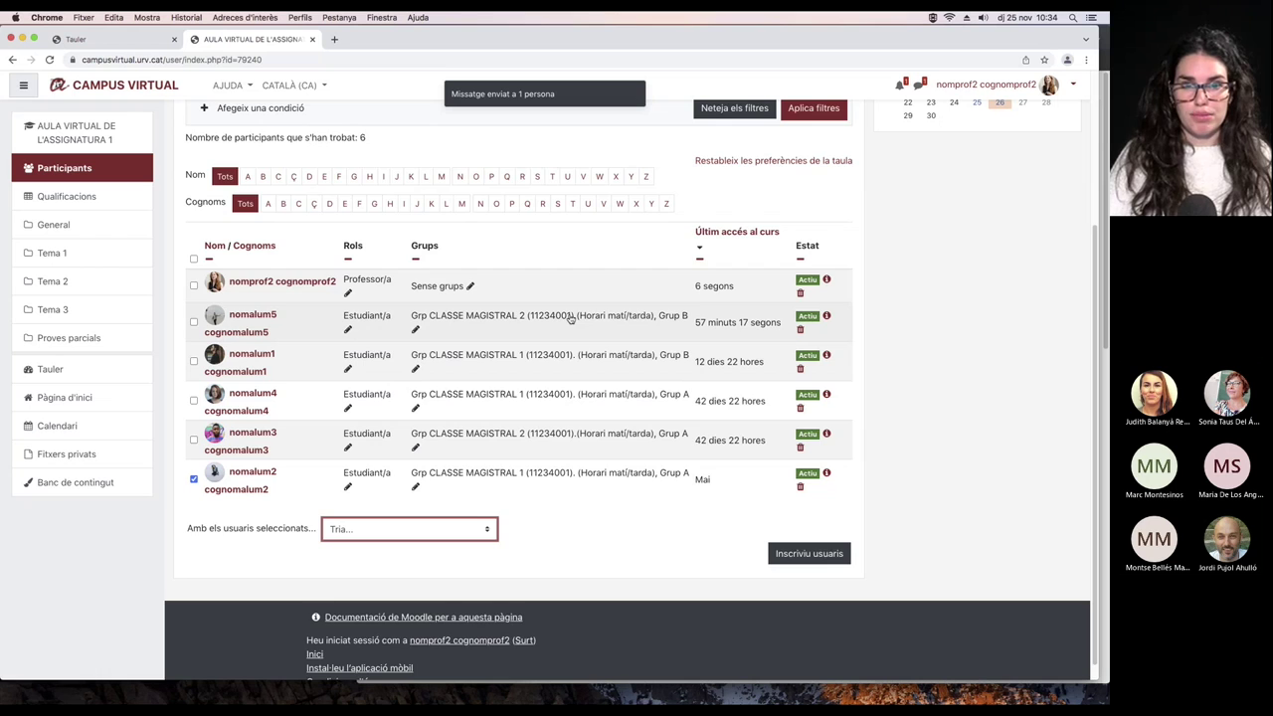
# Open the private conversation with the same student, send the message "gbfdbty" and close the messaging drawer.
pyautogui.scroll(1, 570, 319)
pyautogui.scroll(5, 570, 318)
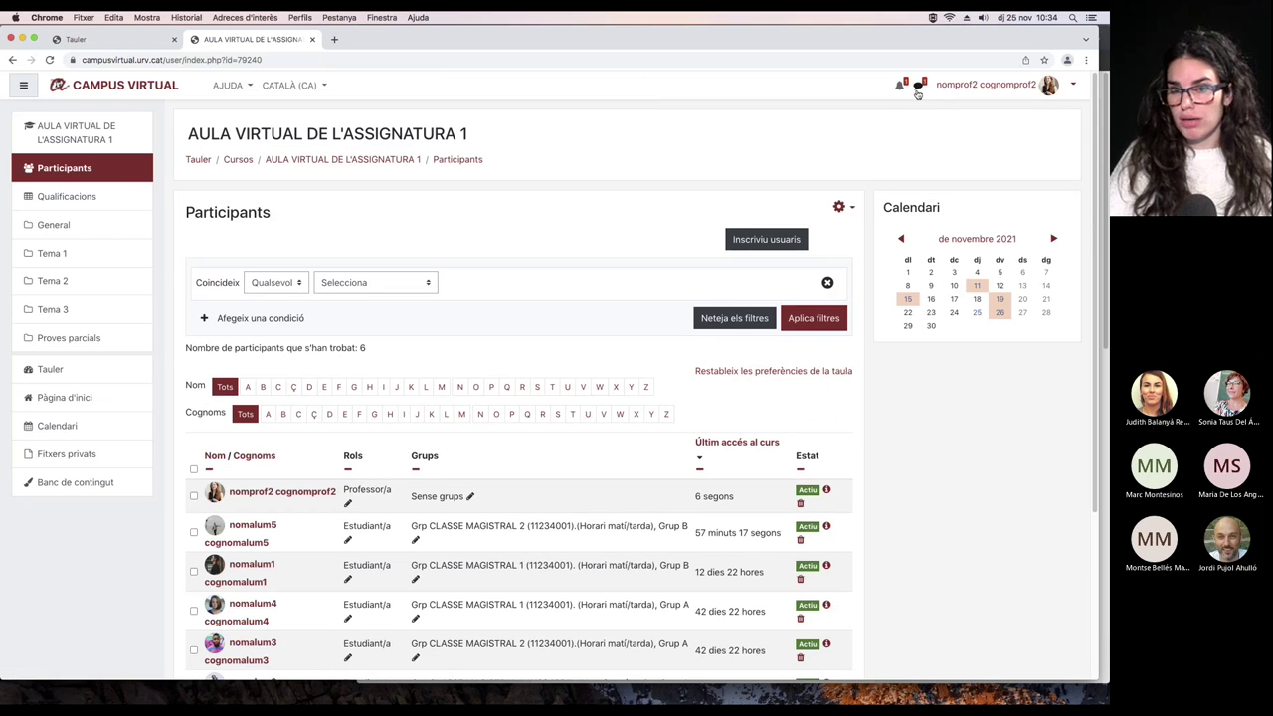
pyautogui.click(919, 87)
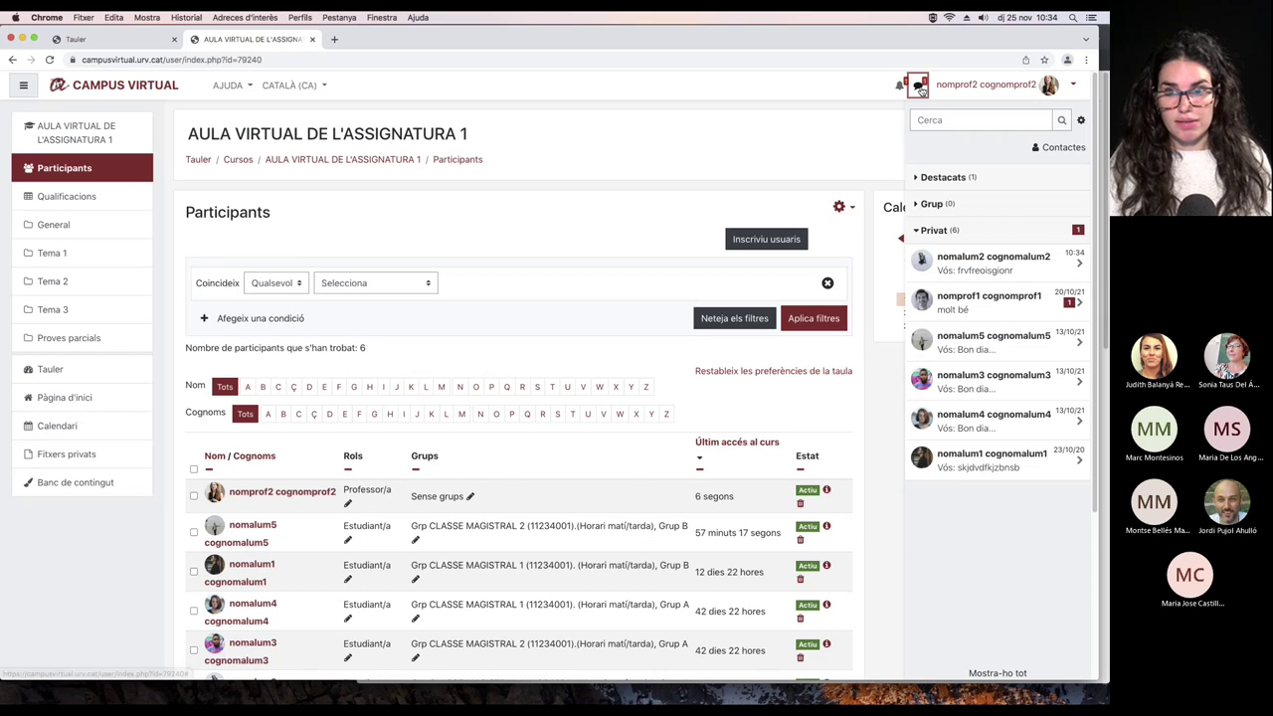
pyautogui.click(966, 264)
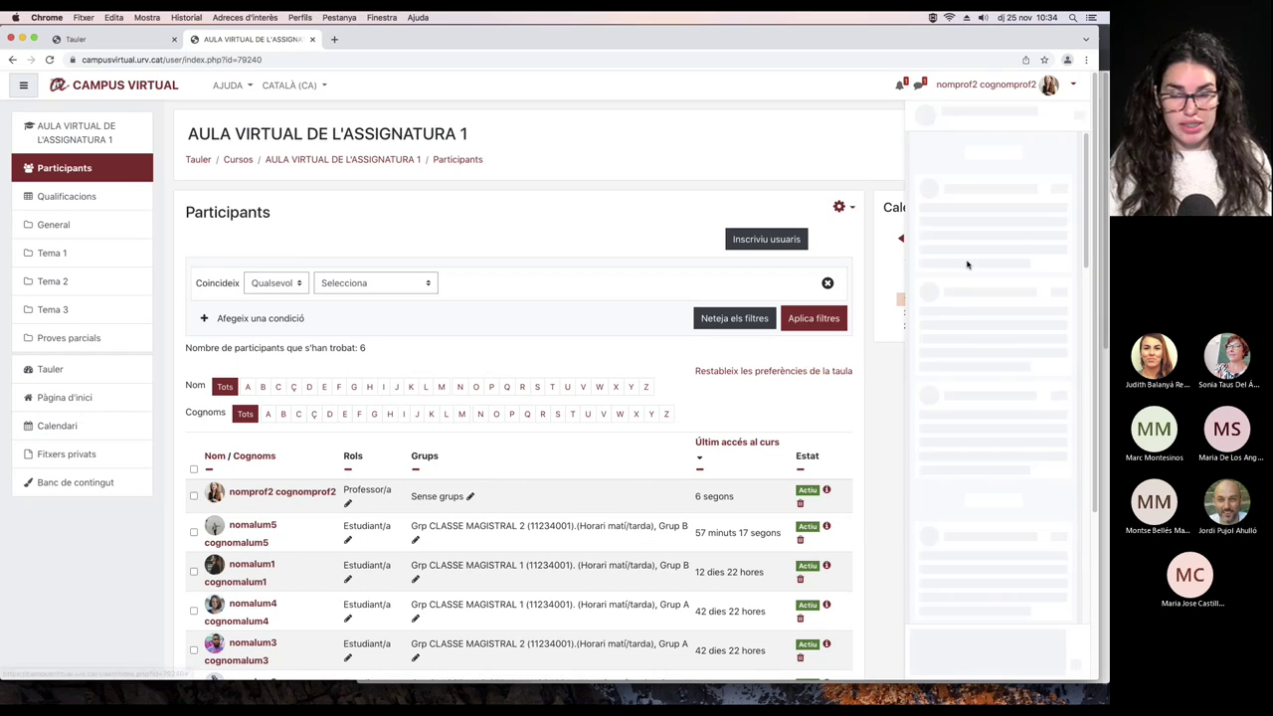
pyautogui.click(932, 643)
pyautogui.write('gbfdbty')
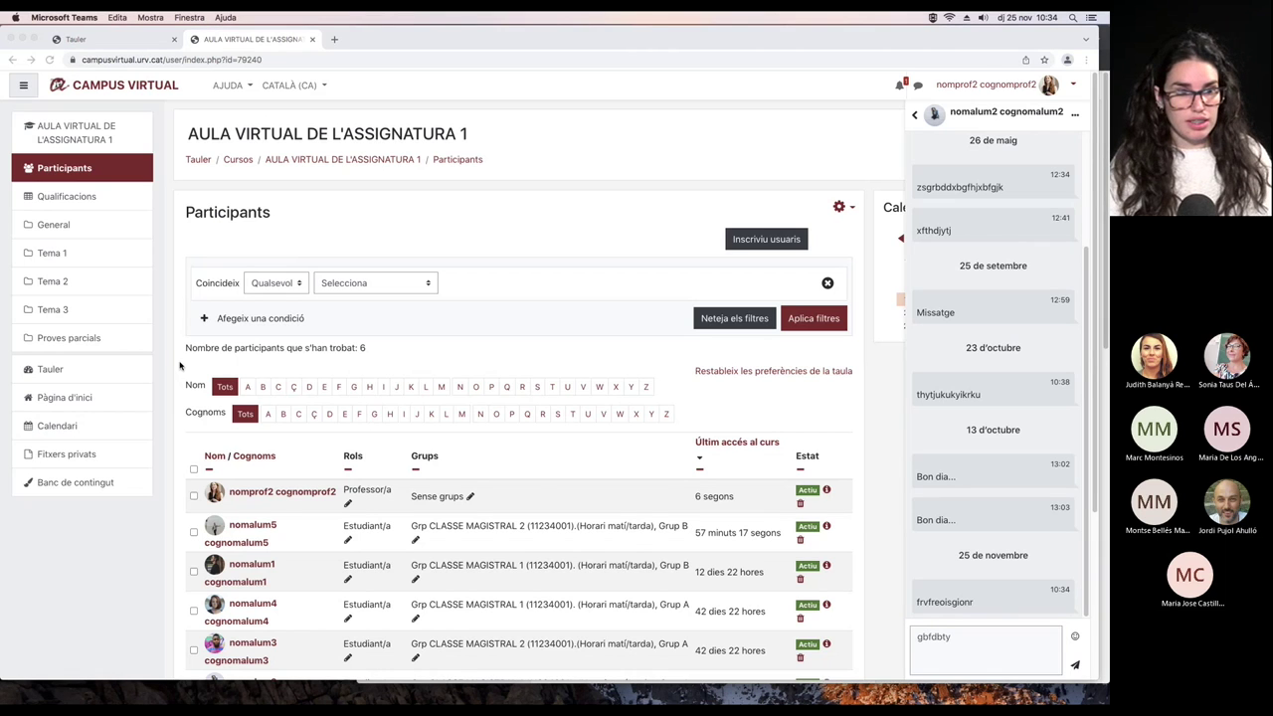
pyautogui.click(1075, 668)
pyautogui.click(1077, 667)
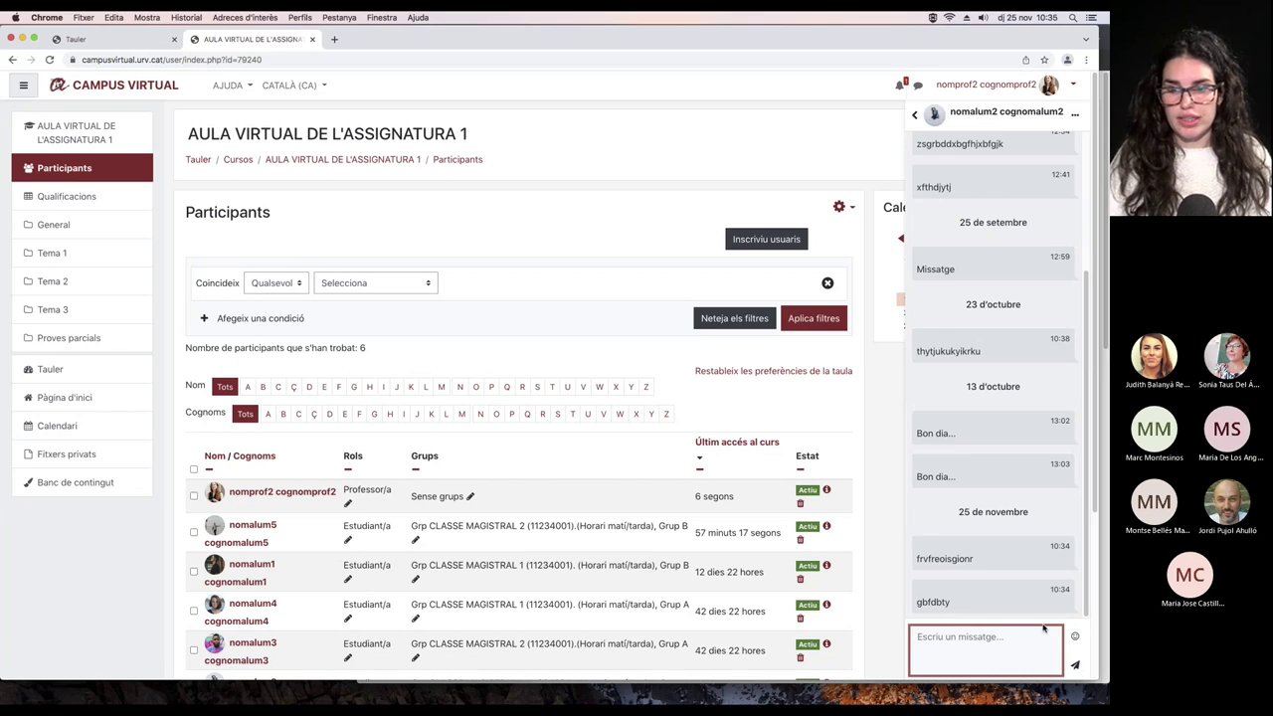
pyautogui.click(919, 87)
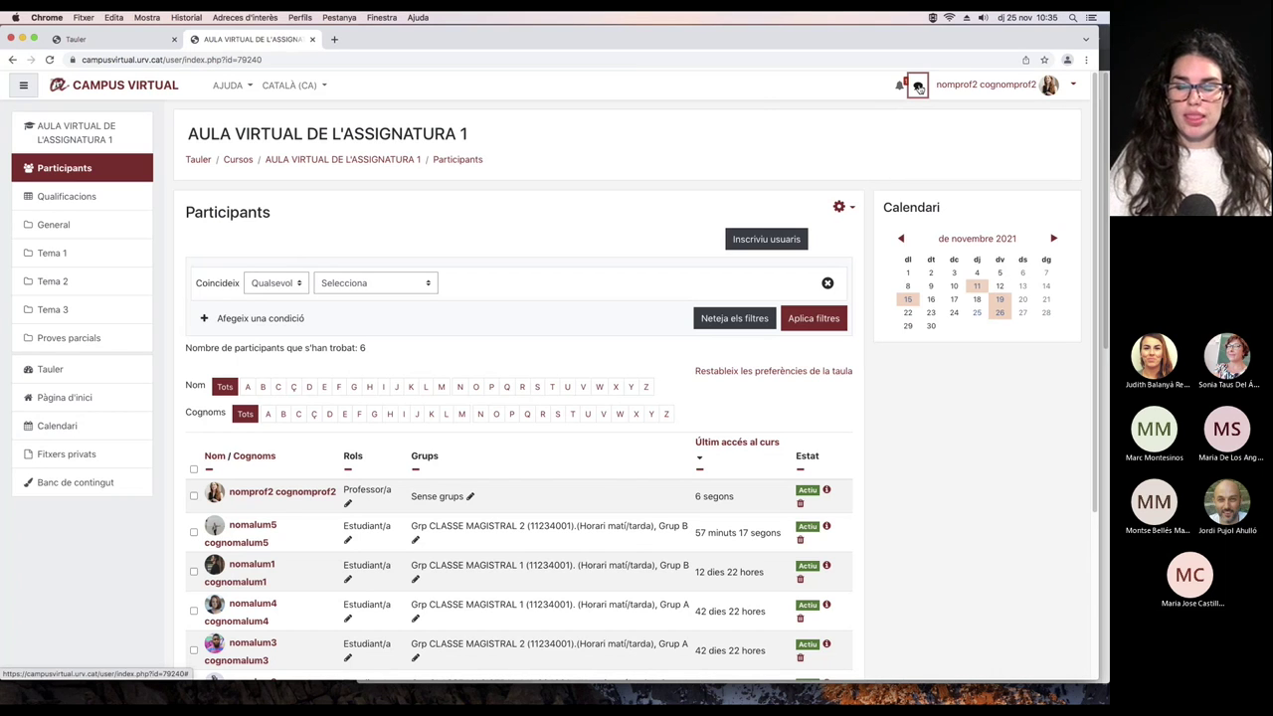
# Return to the course main page and open the Informe d'activitat report from the full course administration.
pyautogui.click(379, 164)
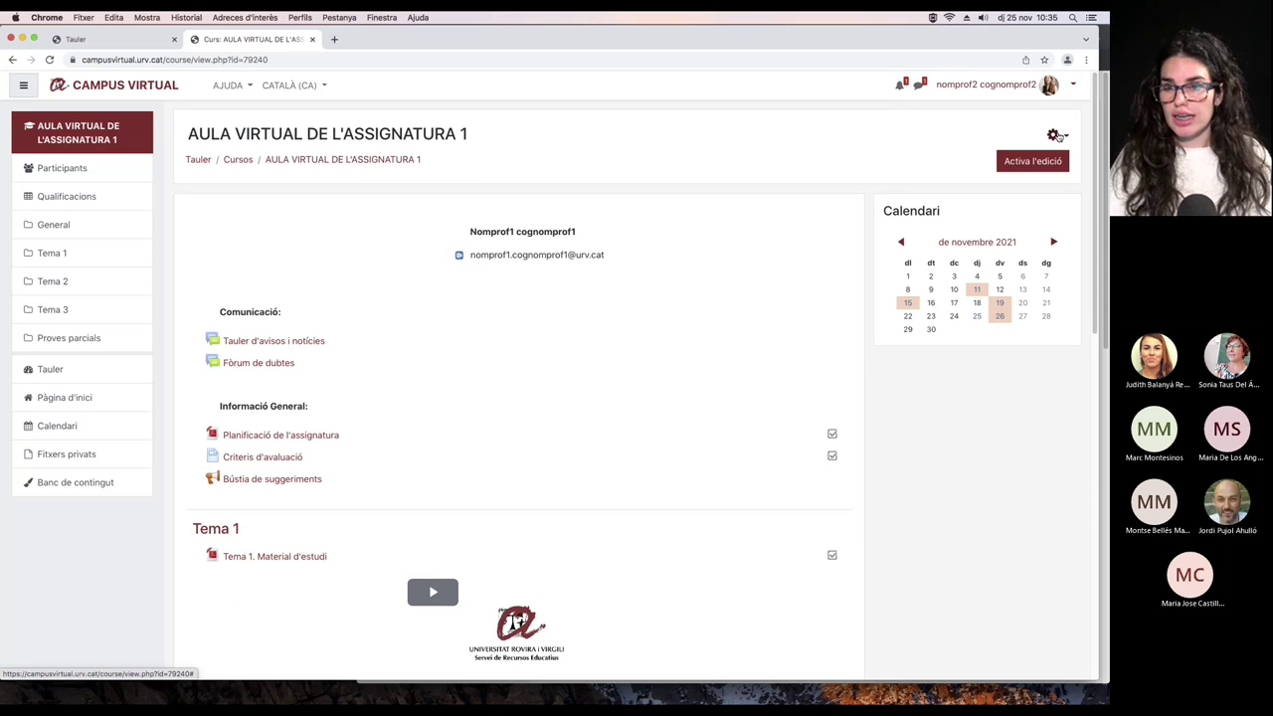
pyautogui.click(1057, 136)
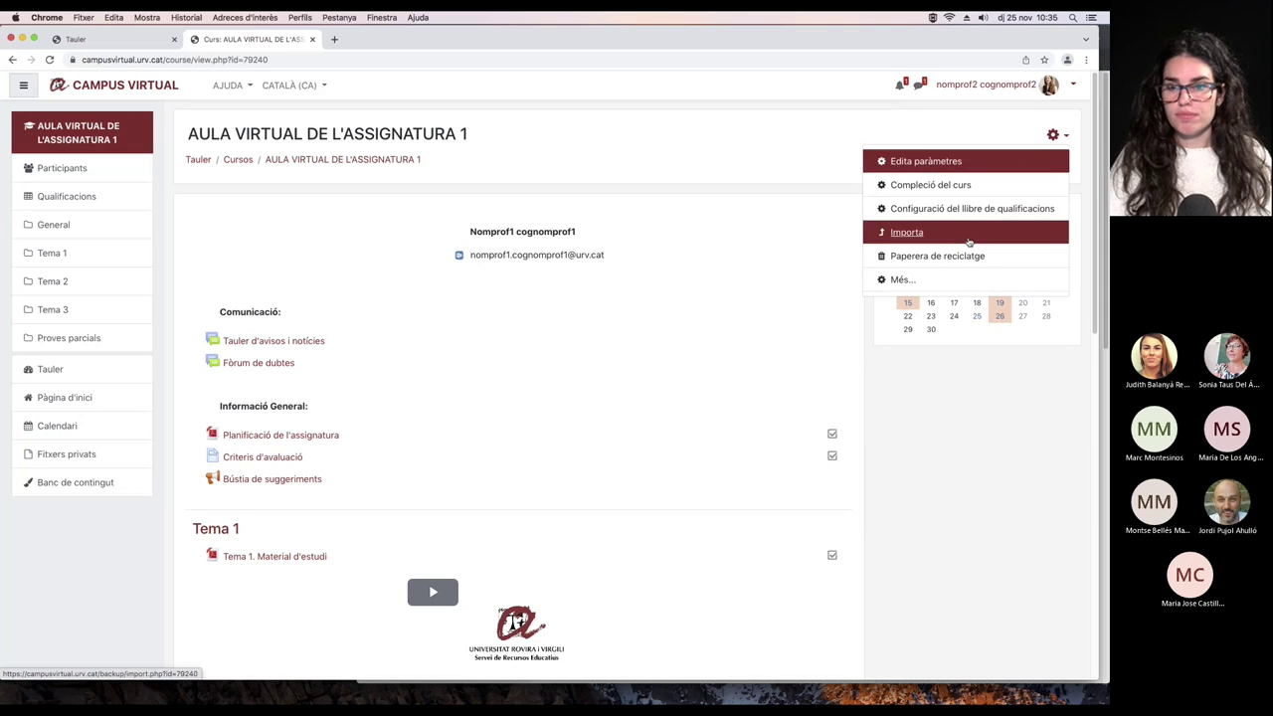
pyautogui.click(906, 280)
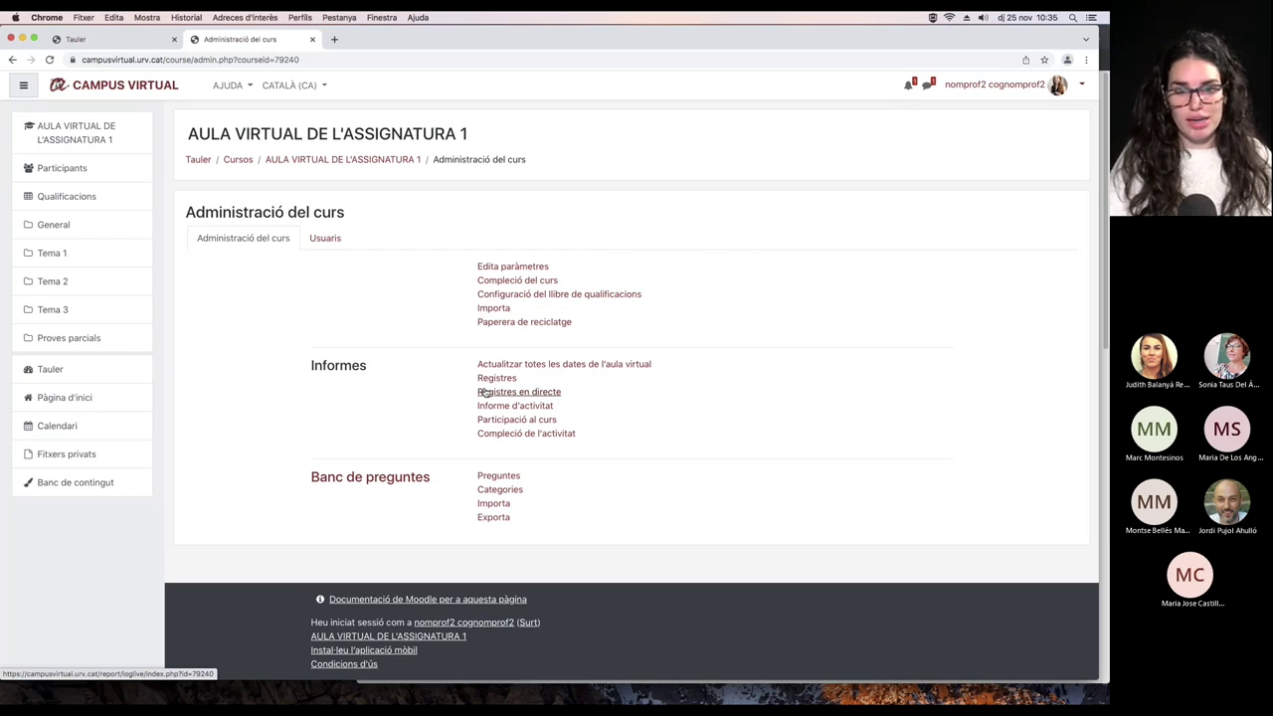
pyautogui.click(537, 406)
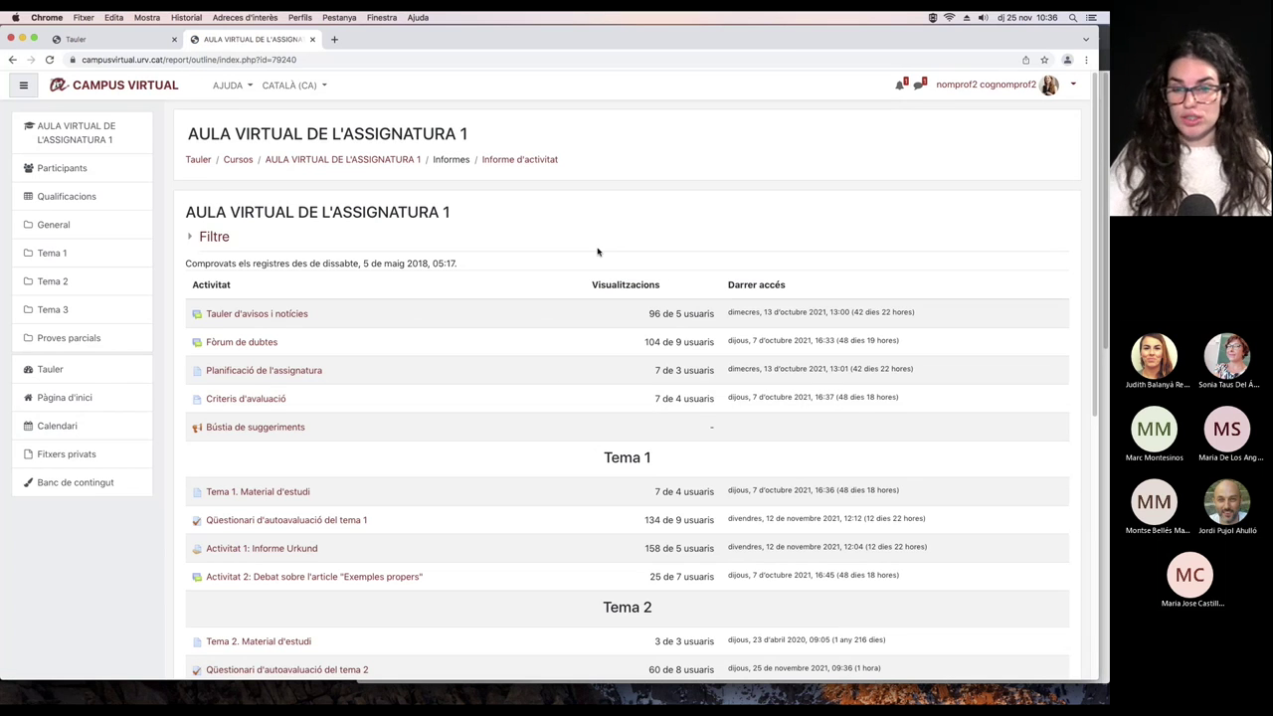
# Examine the views and last access date of each course activity in the activity report, from the general section to Proves parcials.
pyautogui.scroll(-1, 552, 251)
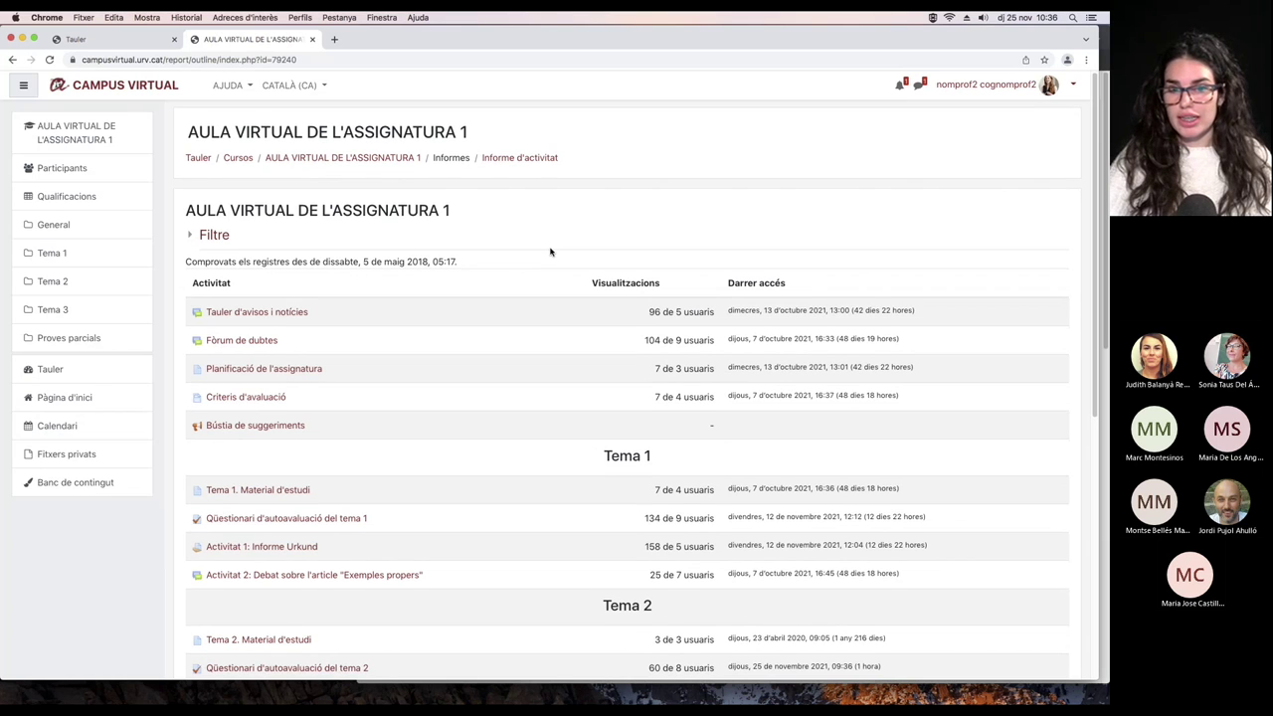
pyautogui.scroll(-3, 550, 251)
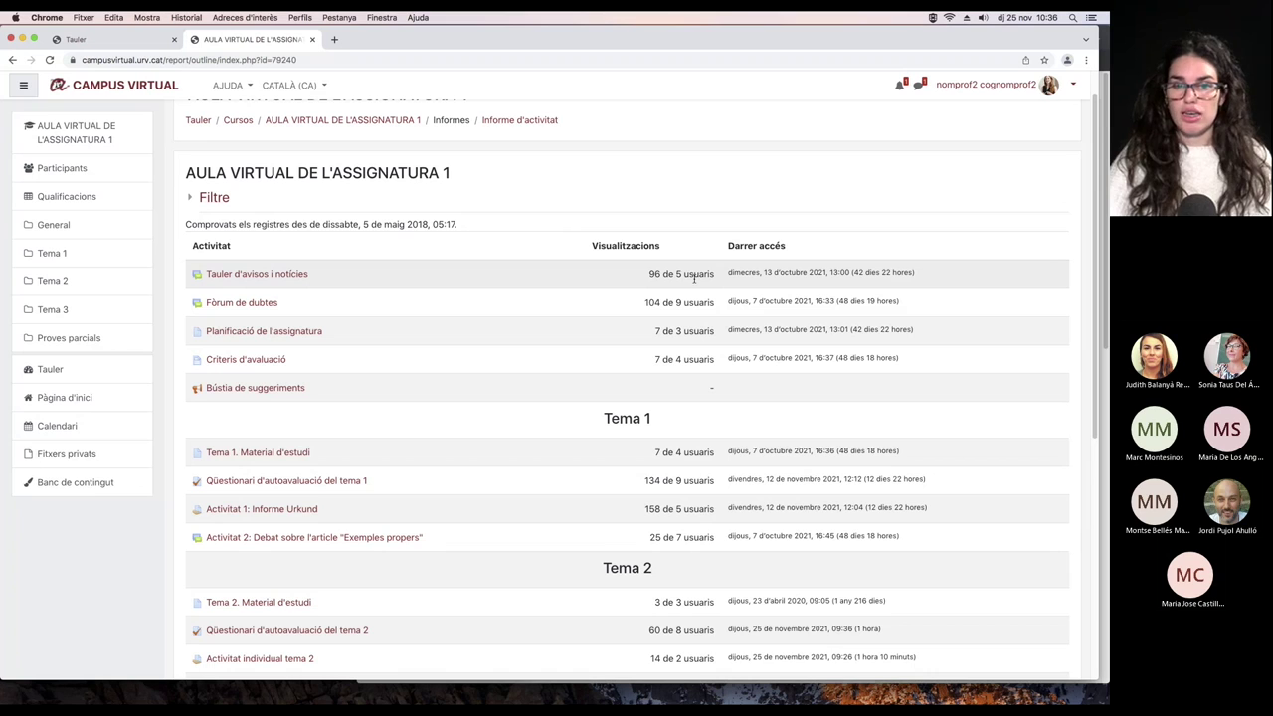
pyautogui.doubleClick(680, 275)
pyautogui.moveTo(957, 278); pyautogui.dragTo(731, 277)
pyautogui.scroll(-8, 808, 410)
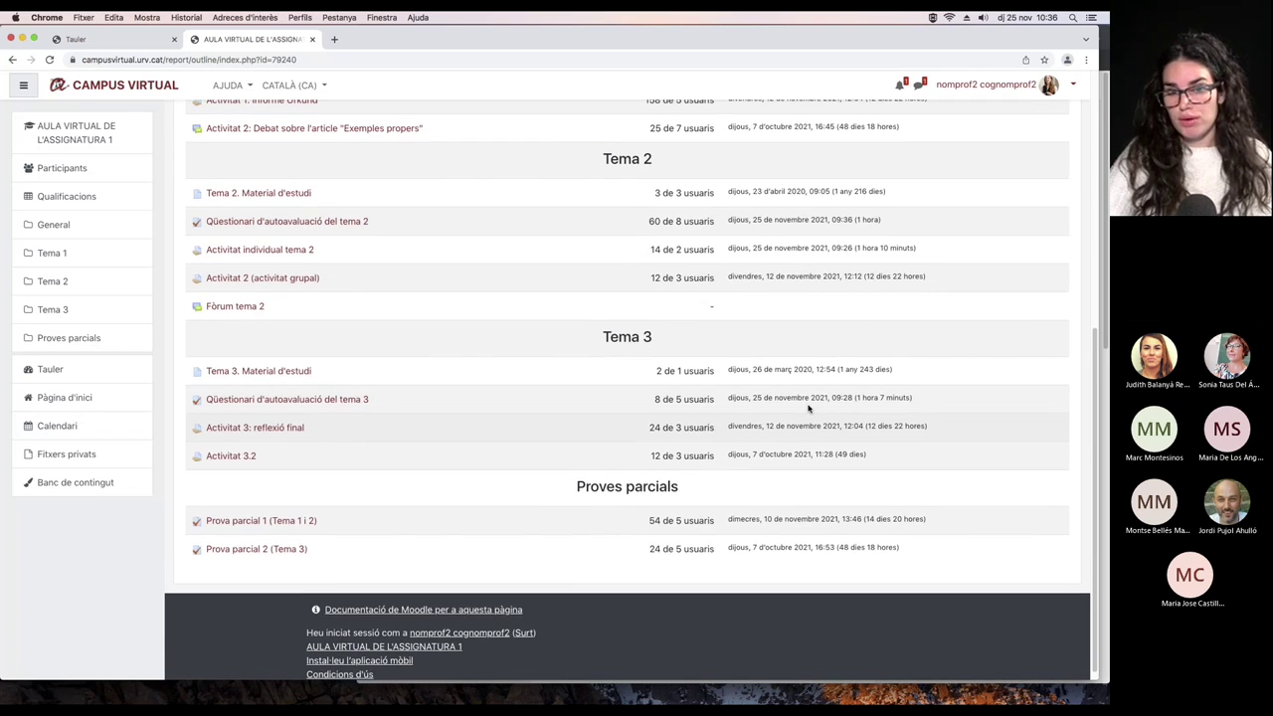
pyautogui.scroll(1, 808, 408)
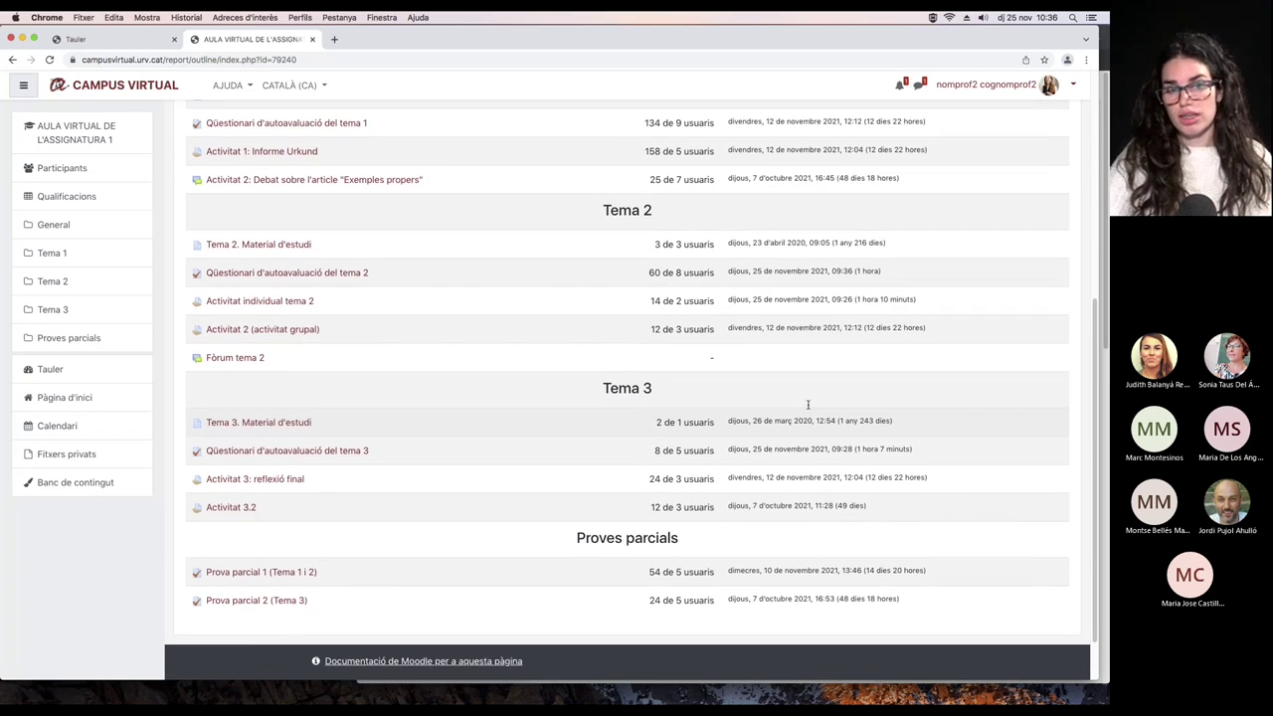
pyautogui.scroll(1, 808, 405)
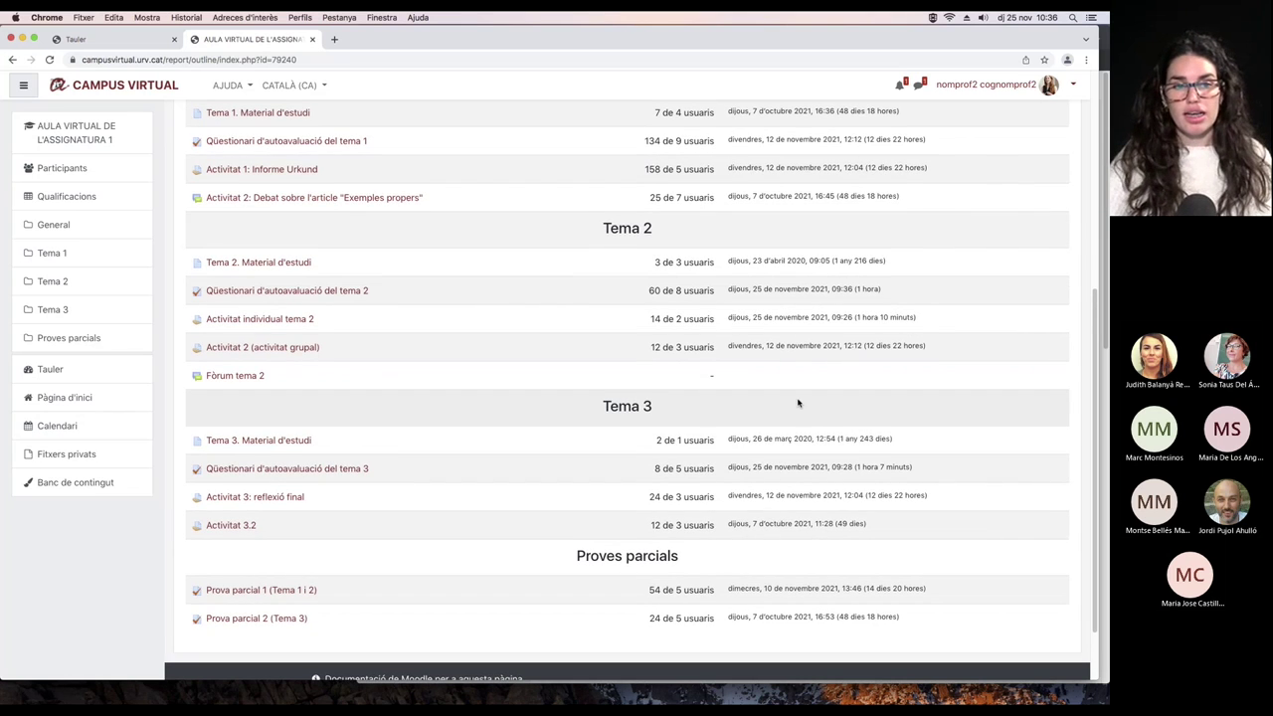
pyautogui.scroll(7, 800, 402)
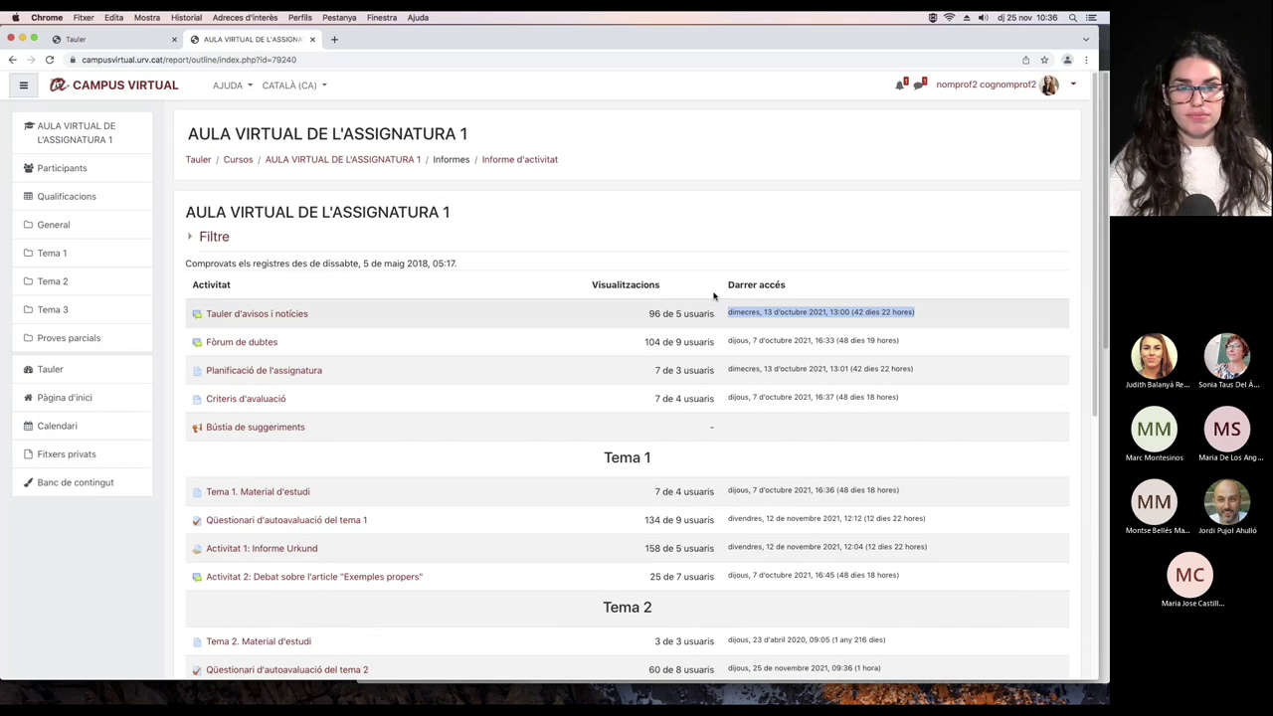
# Go back to the course administration and open the Participació al curs report in a new browser tab.
pyautogui.click(12, 60)
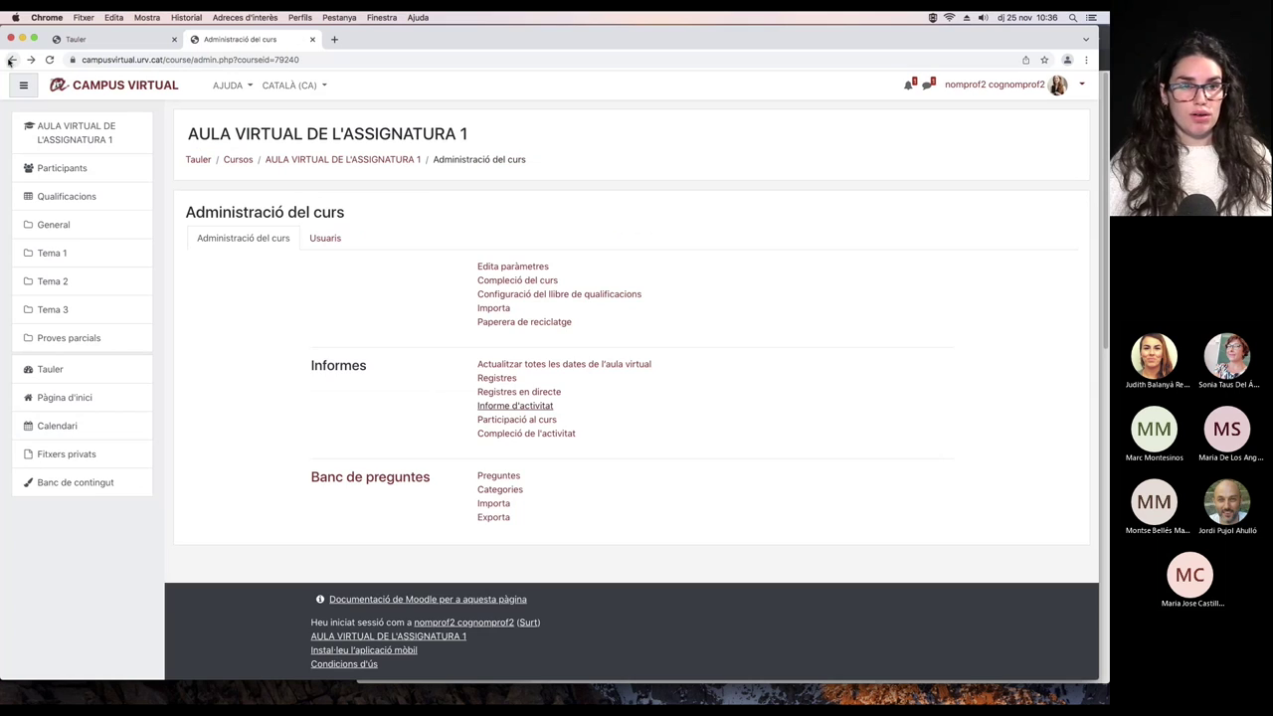
pyautogui.rightClick(528, 423)
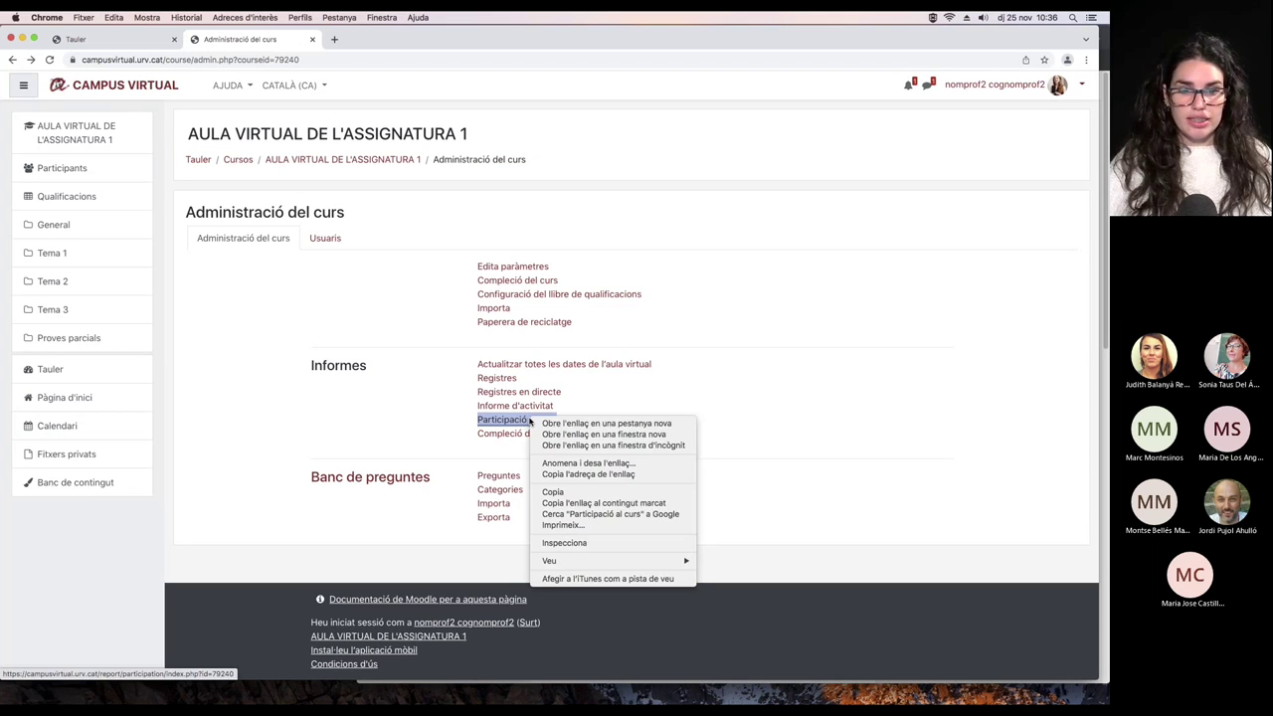
pyautogui.click(607, 424)
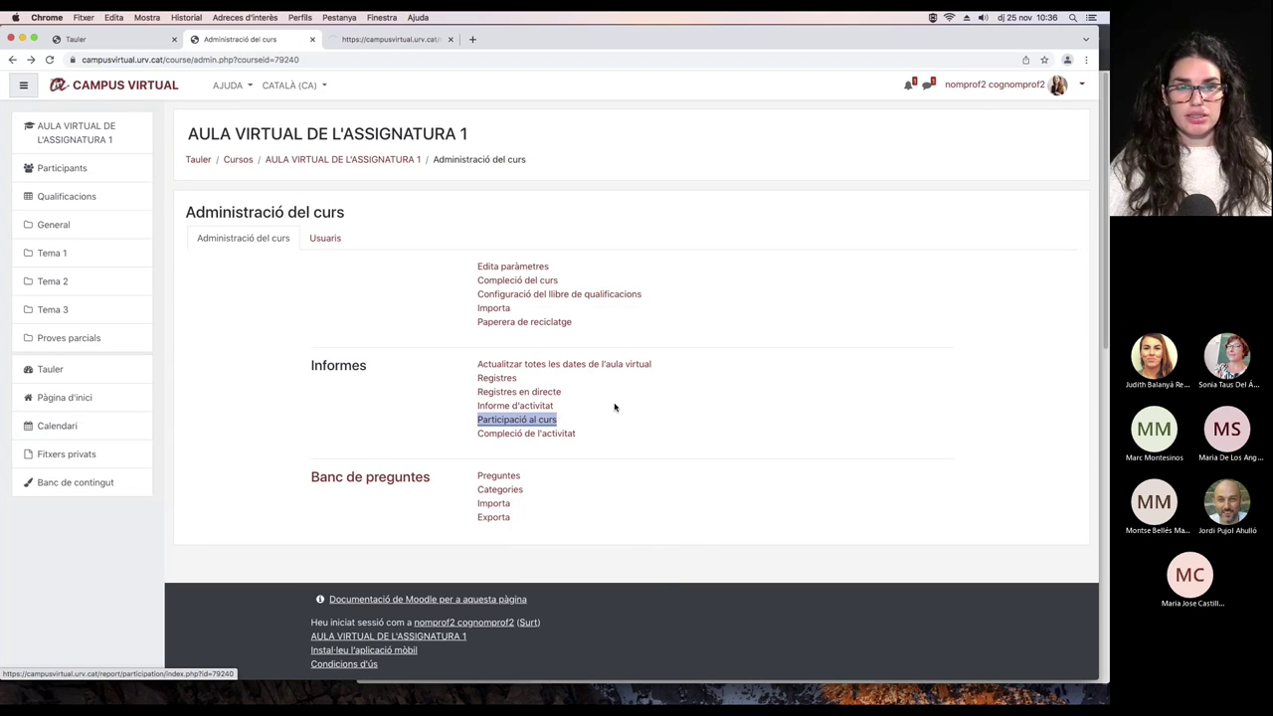
pyautogui.click(360, 39)
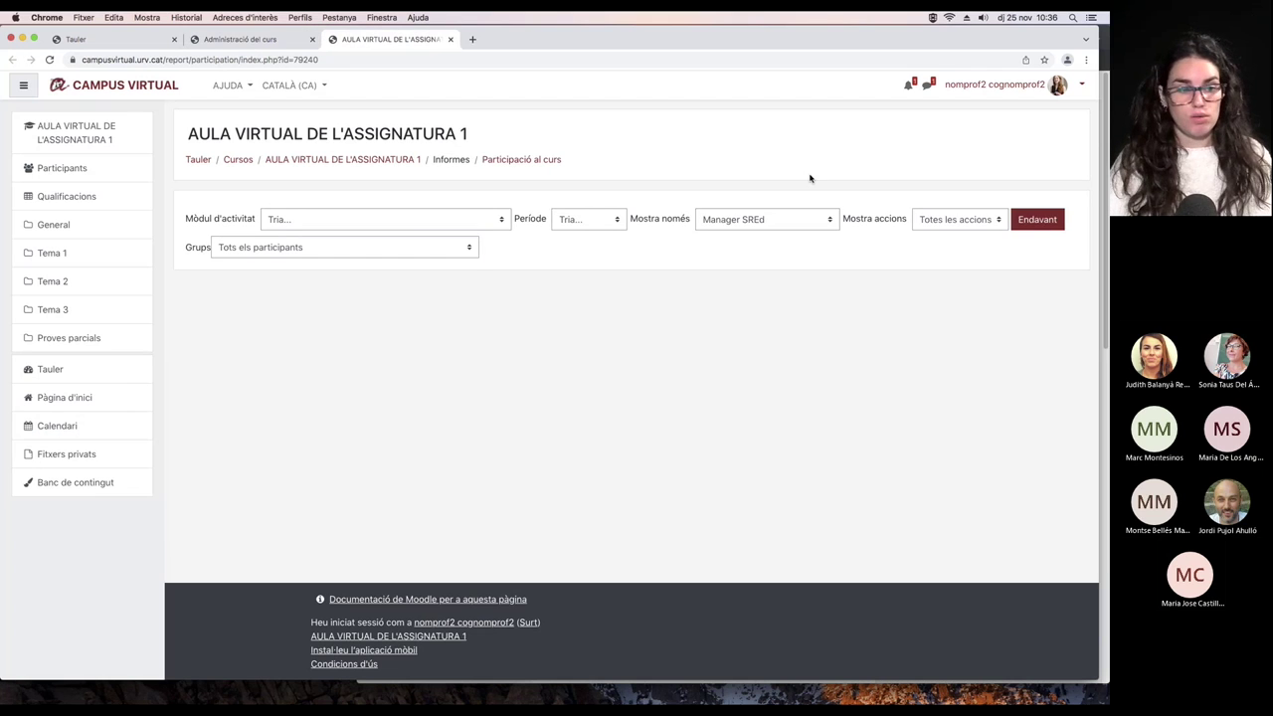
# Generate the participation report for Qüestionari d'autoavaluació del tema 2, showing only Estudiant/a and the Enviament action.
pyautogui.click(506, 220)
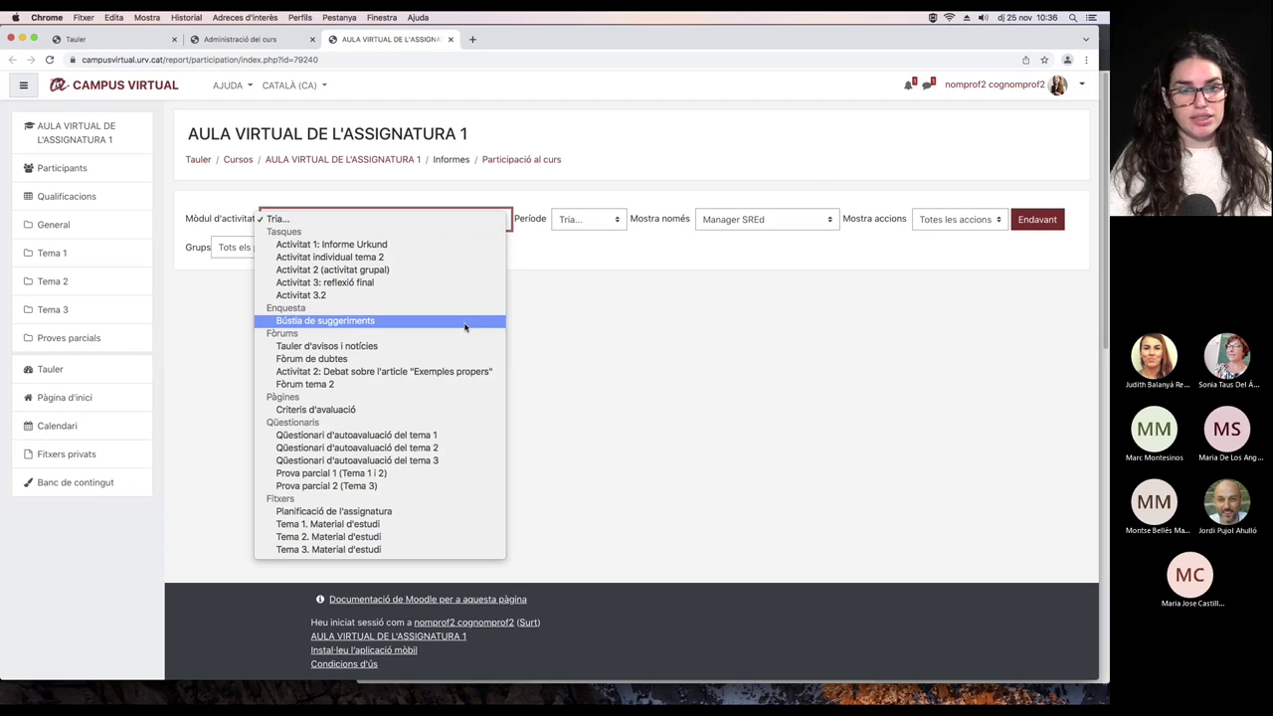
pyautogui.click(442, 453)
pyautogui.click(615, 225)
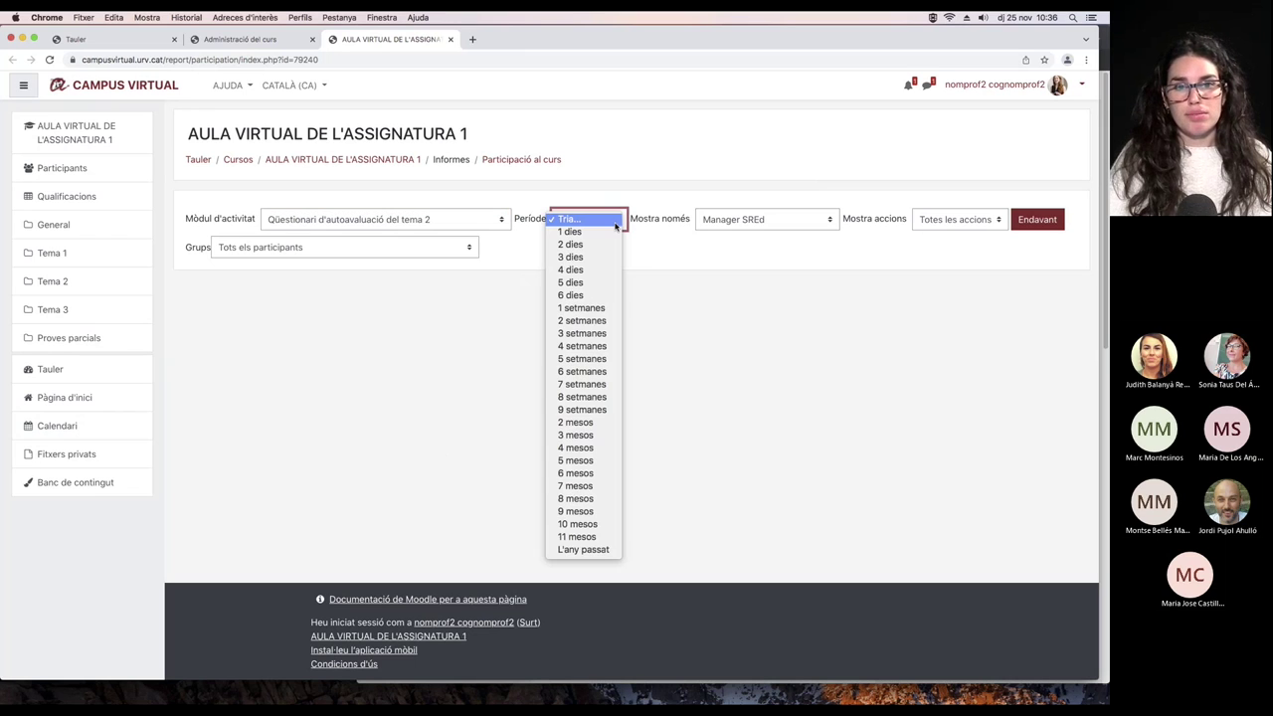
pyautogui.click(615, 225)
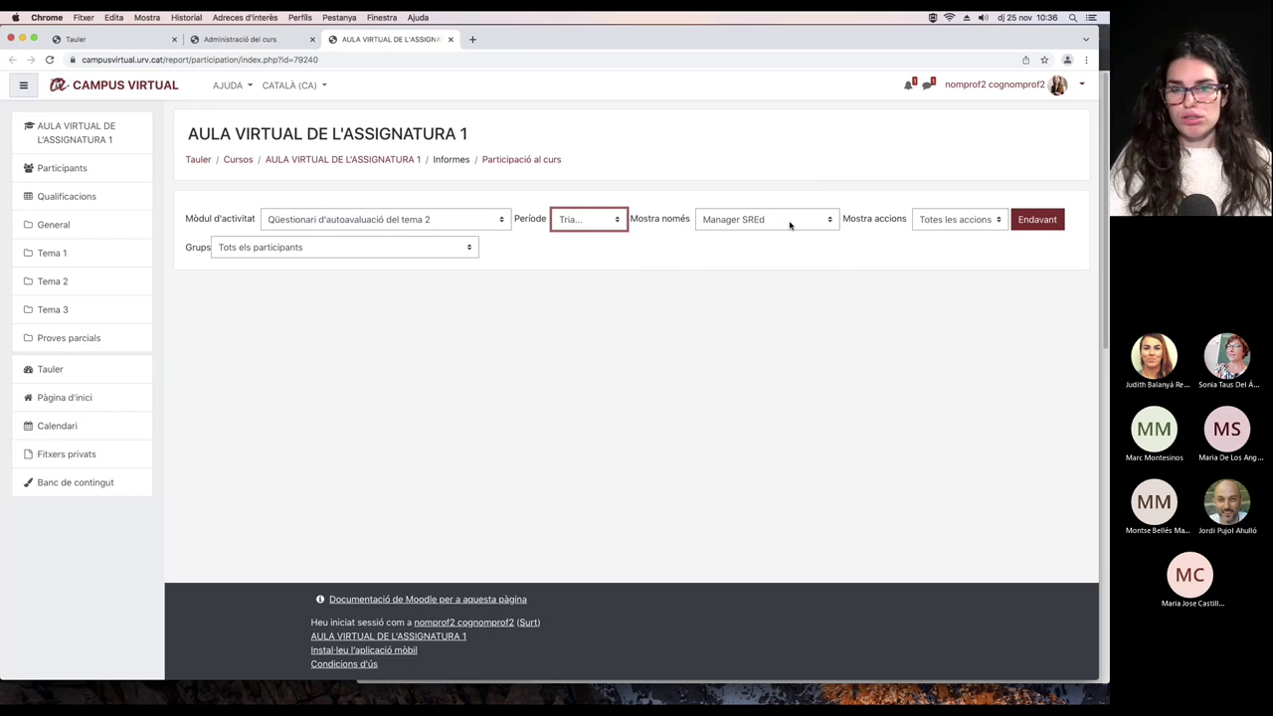
pyautogui.click(831, 220)
pyautogui.click(761, 259)
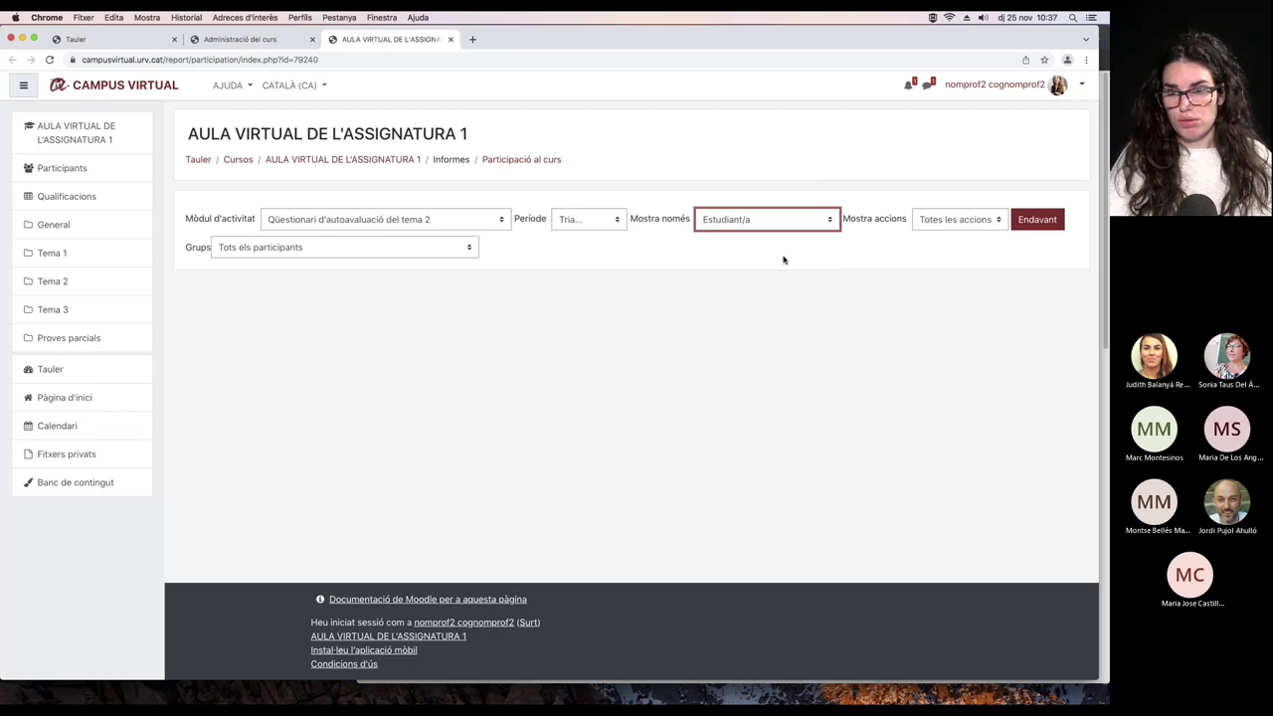
pyautogui.click(949, 222)
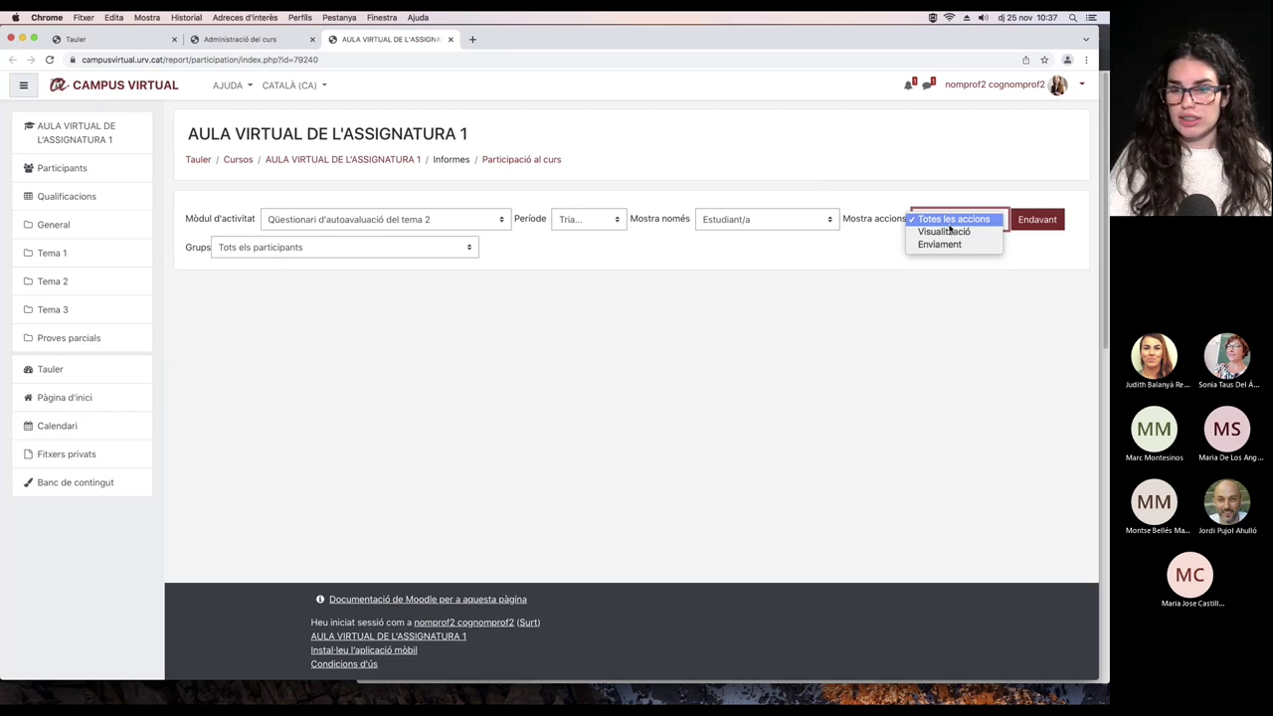
pyautogui.click(950, 246)
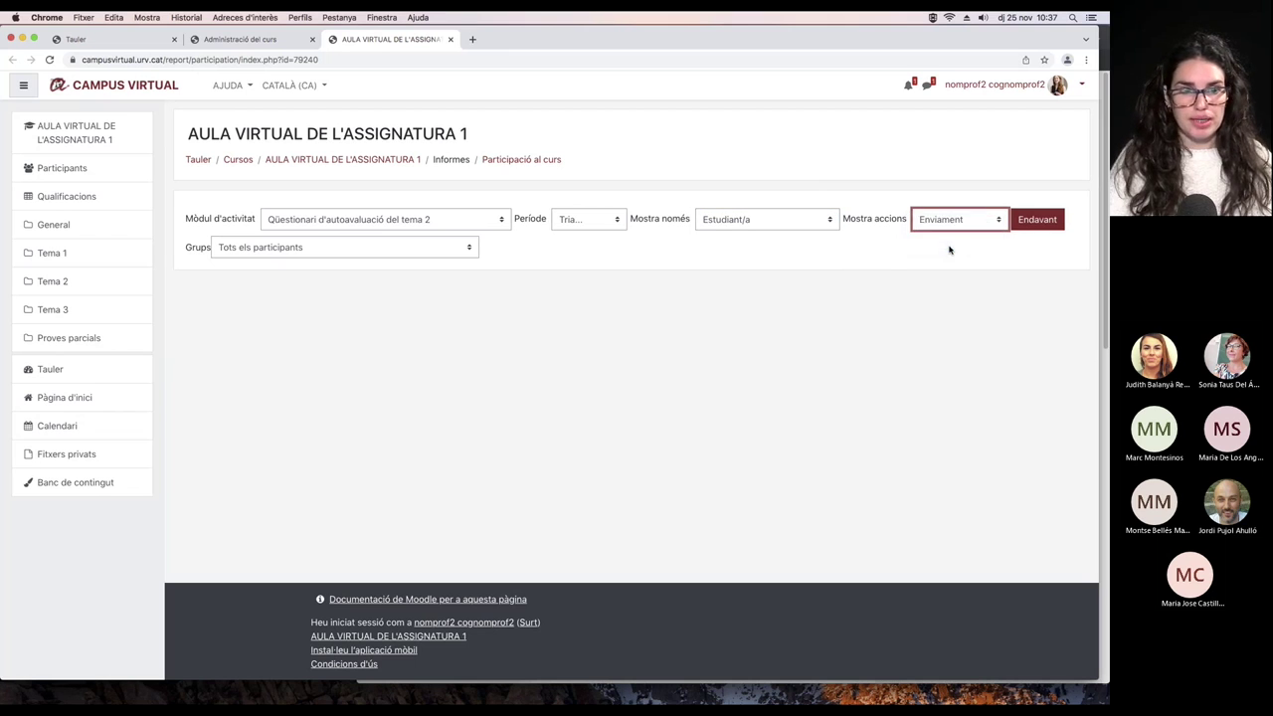
pyautogui.click(1036, 220)
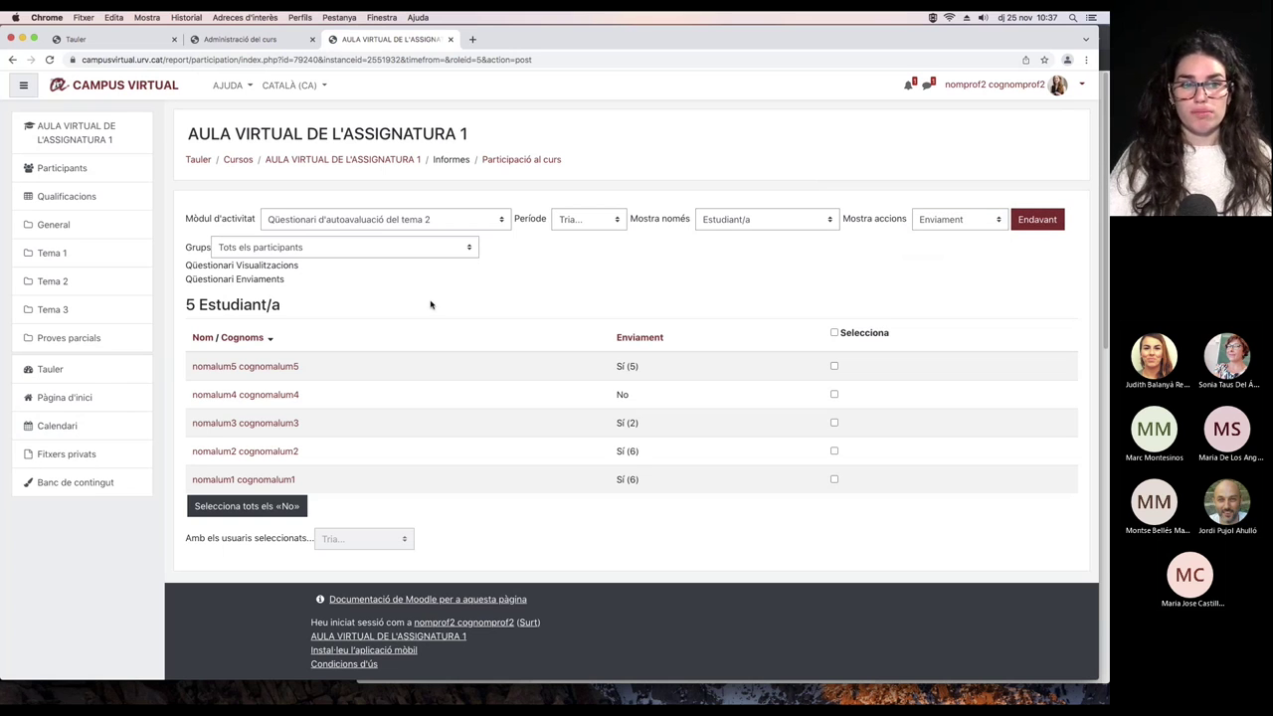
# Filter the report by the group Grp CLASSE MAGISTRAL 1 and examine each student's entry in the Enviament column.
pyautogui.click(469, 248)
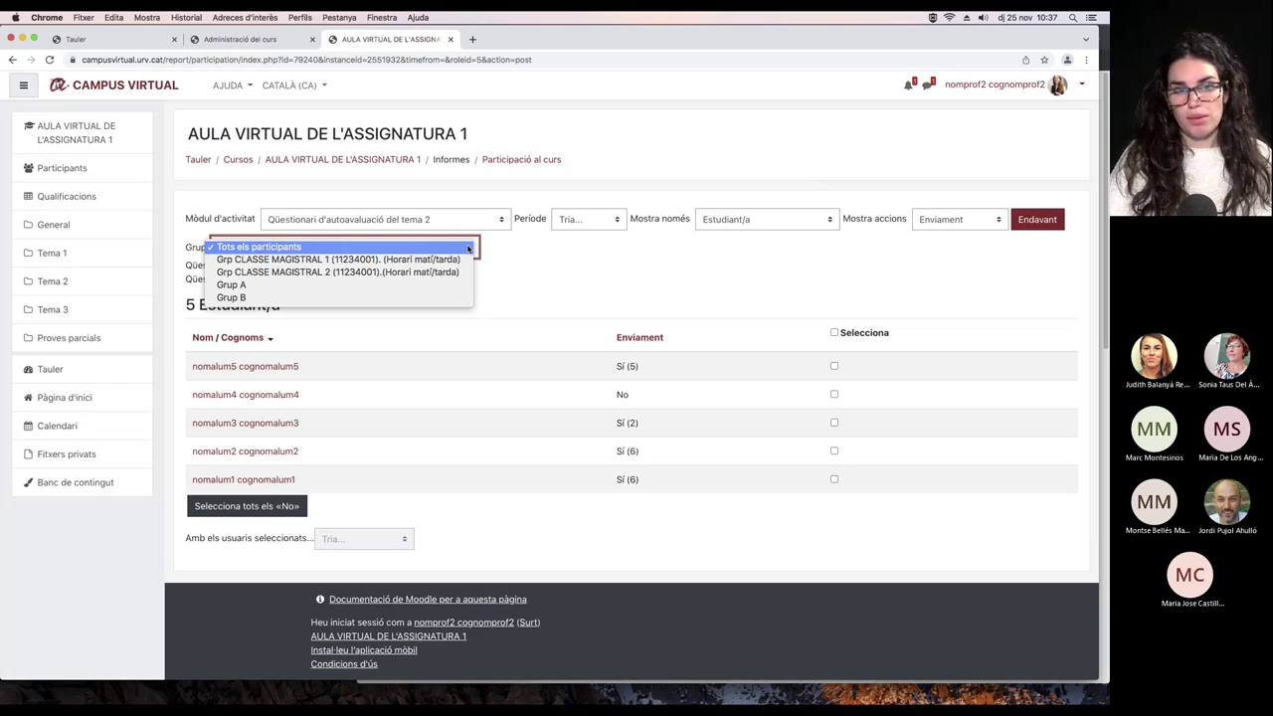
pyautogui.click(424, 260)
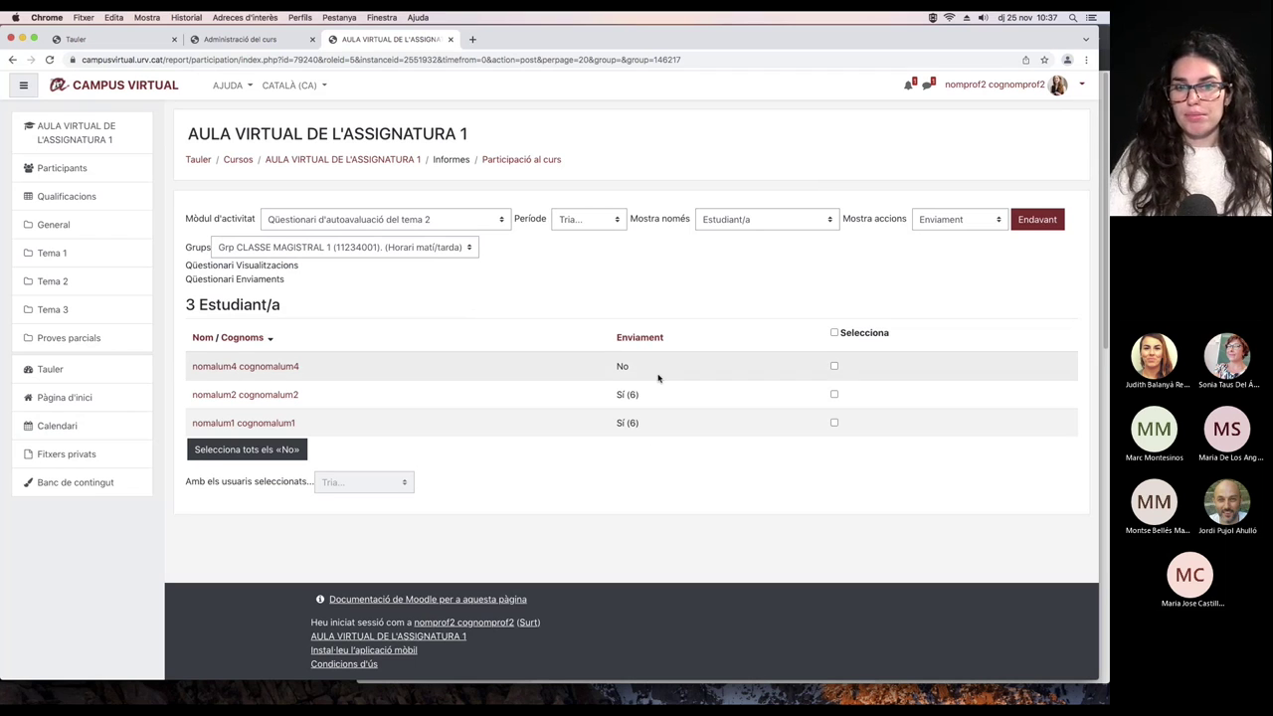
pyautogui.moveTo(629, 396); pyautogui.dragTo(641, 398)
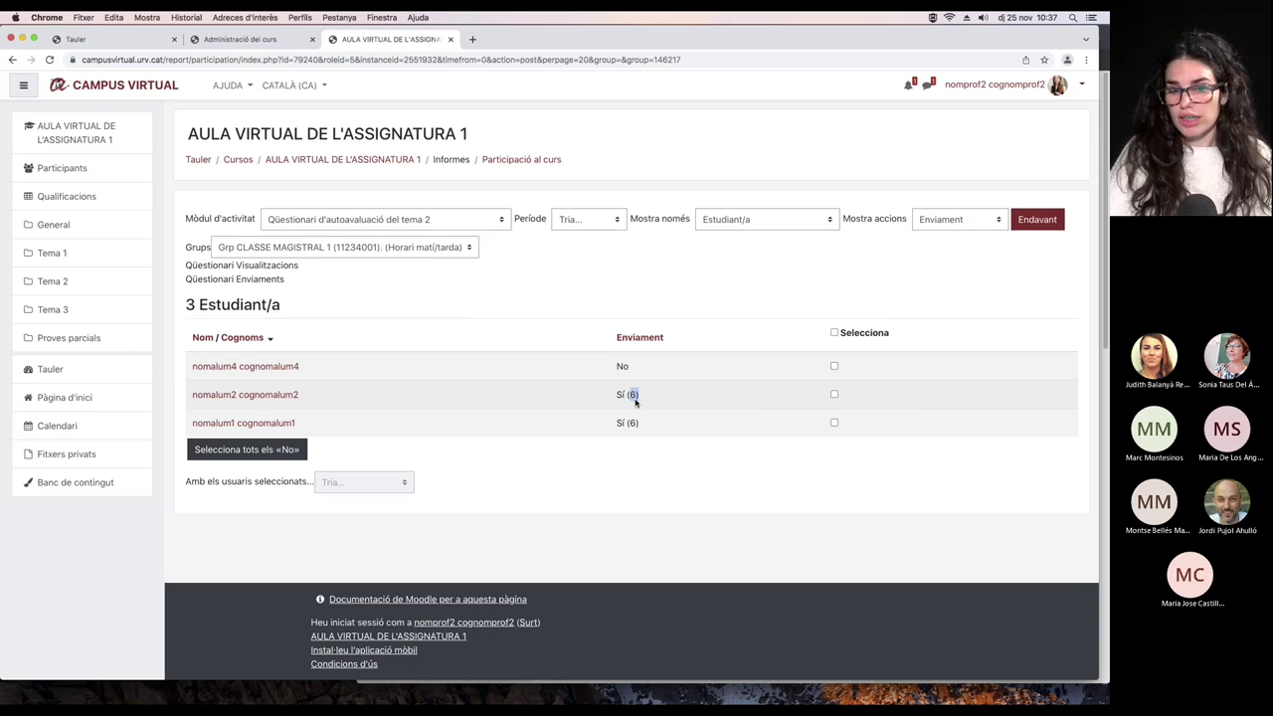
pyautogui.click(616, 370)
pyautogui.moveTo(615, 370); pyautogui.dragTo(632, 369)
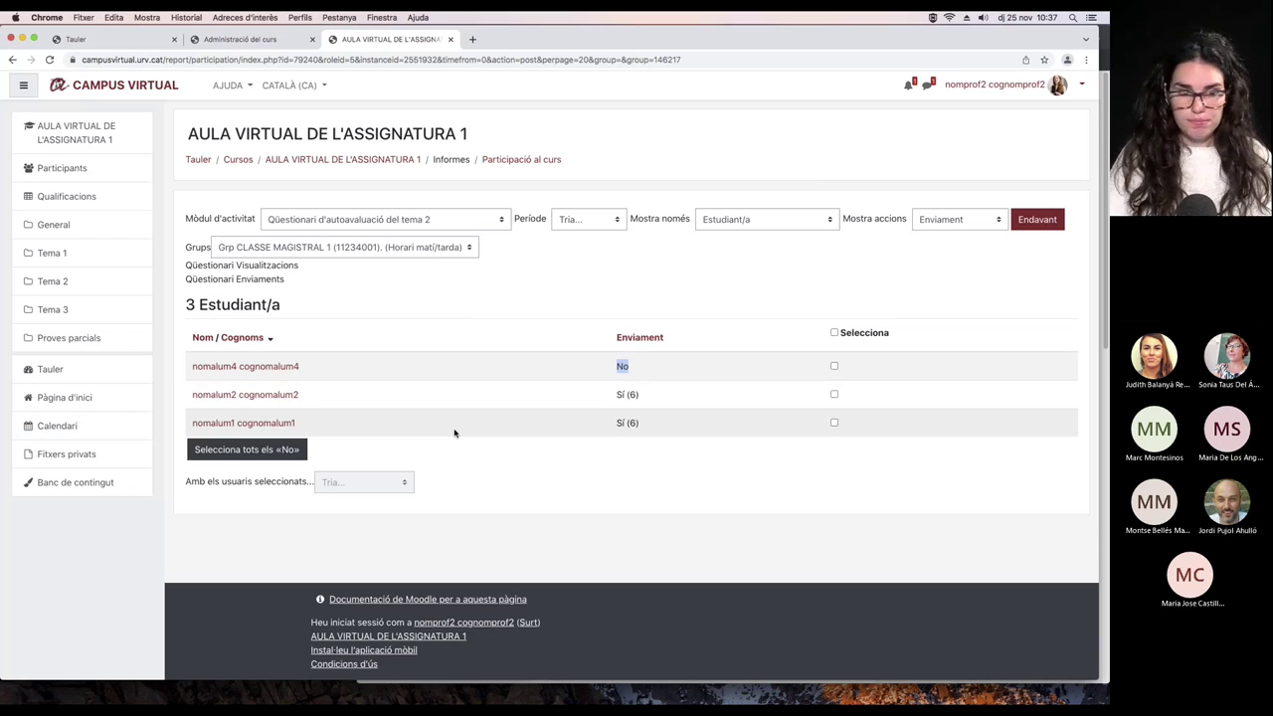
pyautogui.click(530, 437)
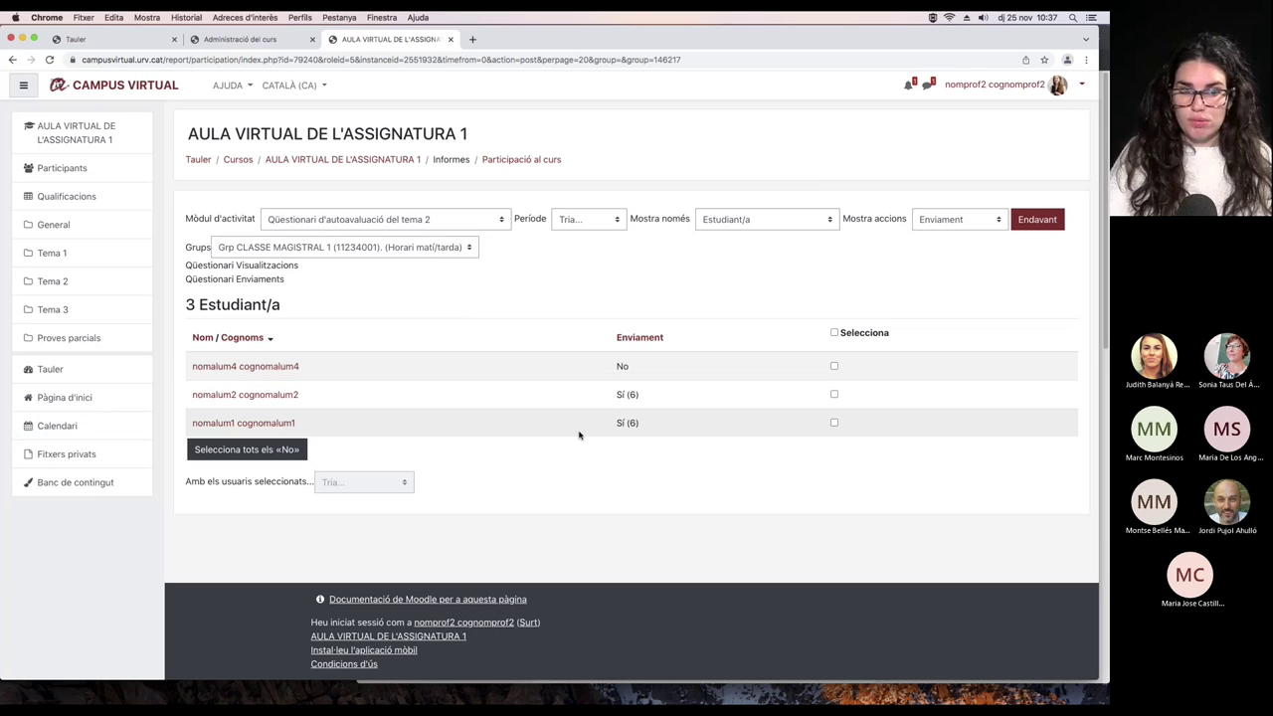
# Select the group's student without a submission, open the form for messaging them and cancel it.
pyautogui.click(834, 366)
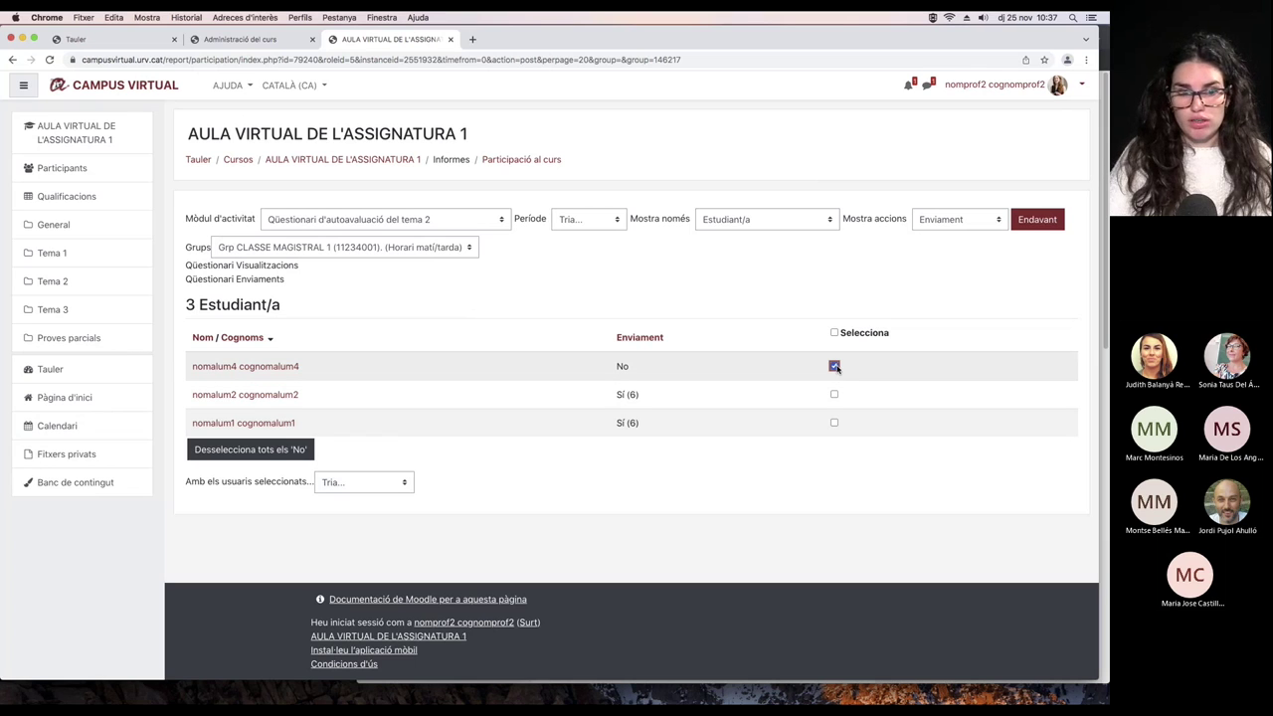
pyautogui.click(365, 484)
pyautogui.click(390, 495)
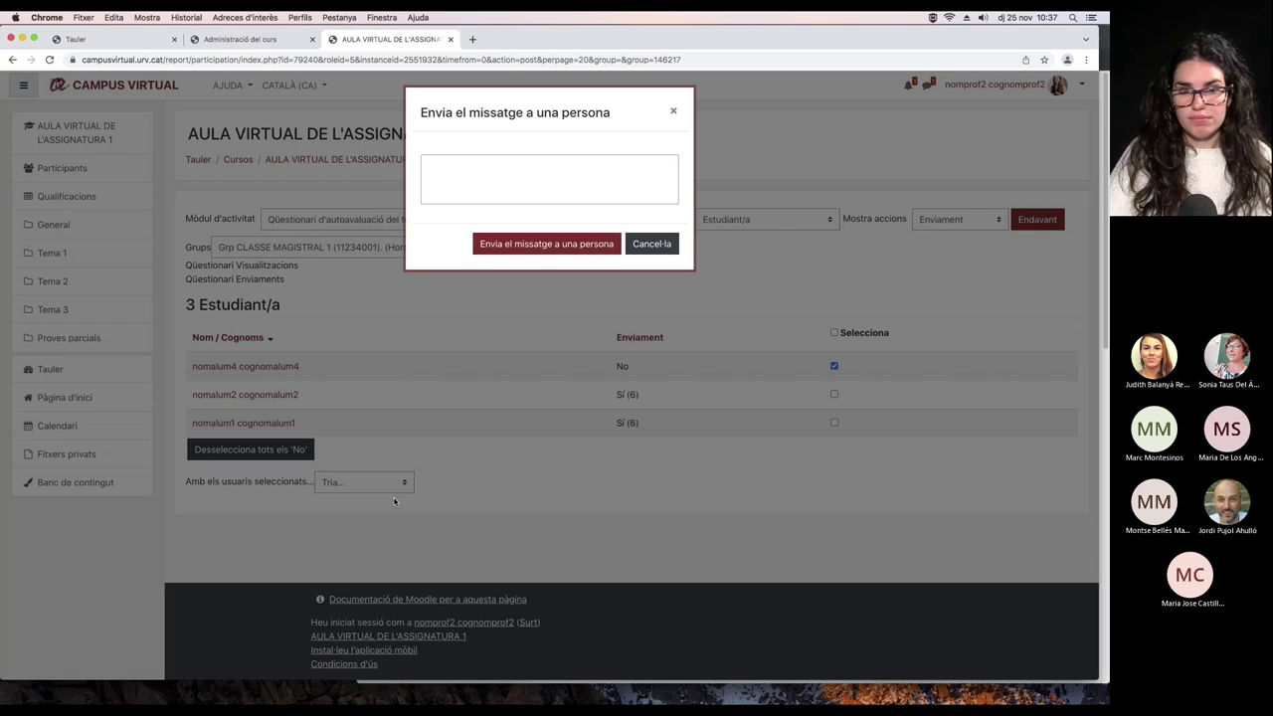
pyautogui.click(660, 247)
# Set the report's group filter back to Tots els participants, and select and deselect all students at once.
pyautogui.click(458, 247)
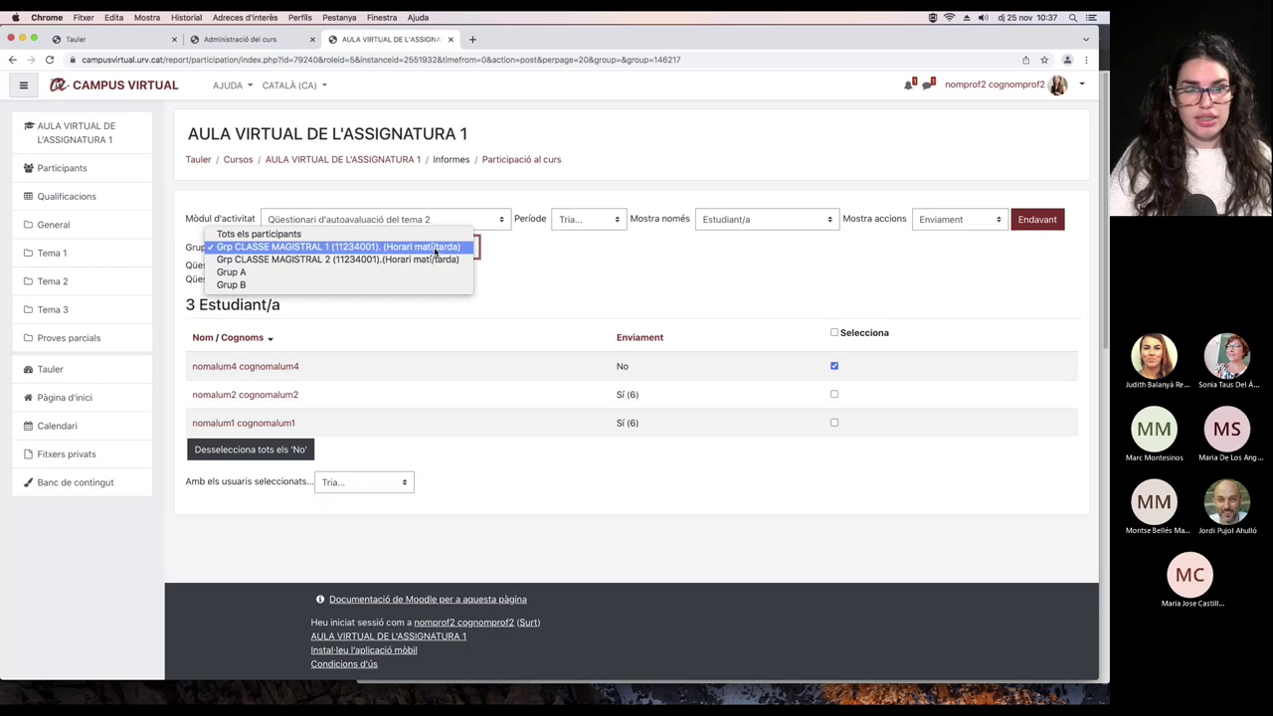
pyautogui.click(311, 235)
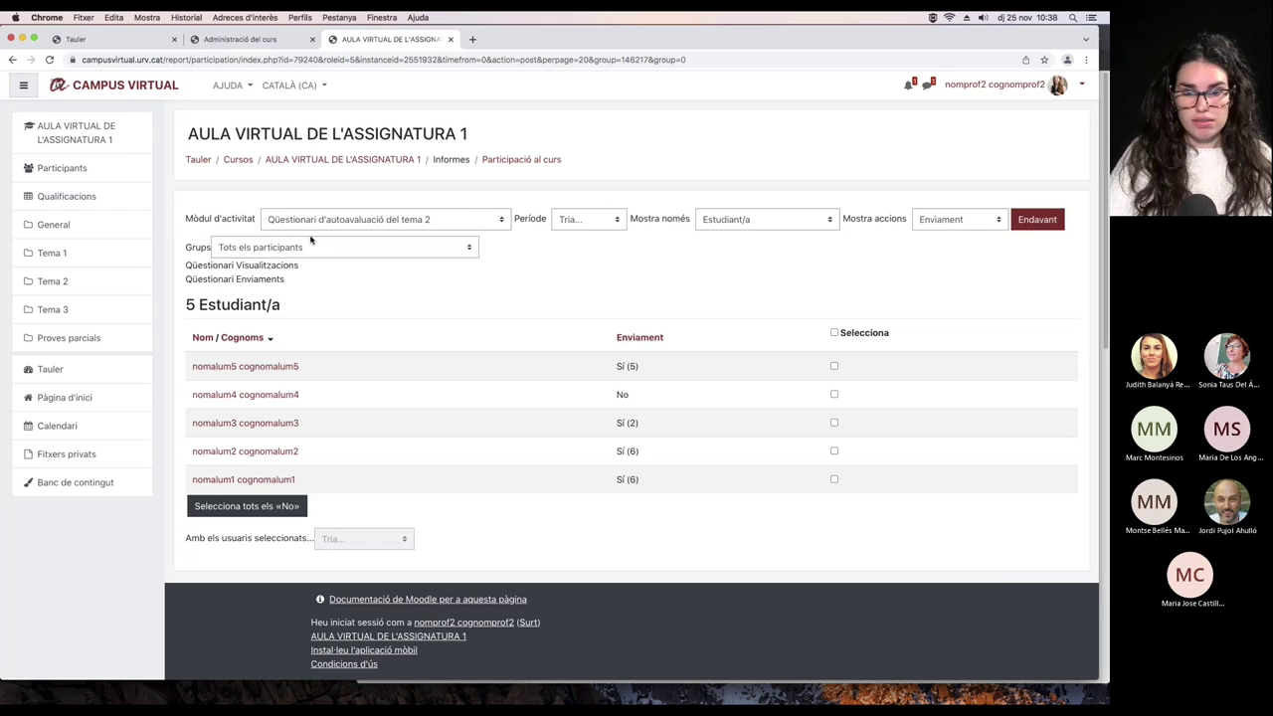
pyautogui.click(834, 334)
pyautogui.click(834, 334)
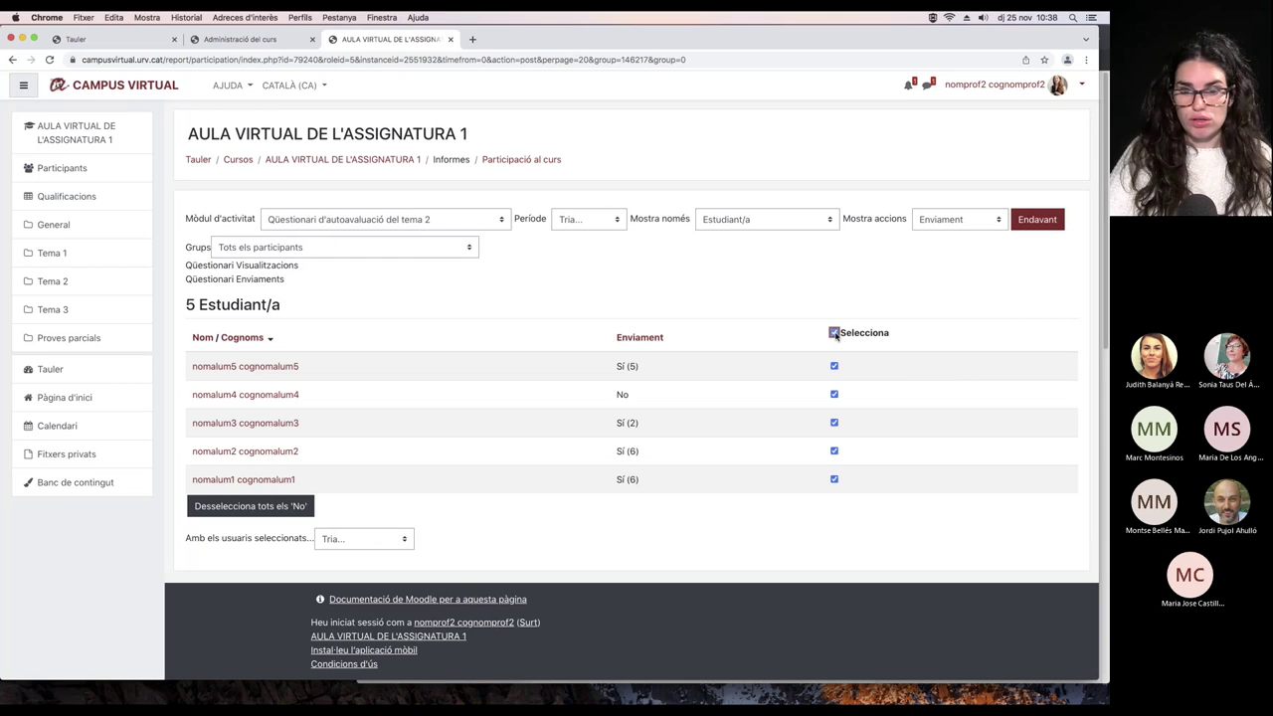
# Mark the student with no submission in the full participant list, start a message to them and cancel it.
pyautogui.click(834, 394)
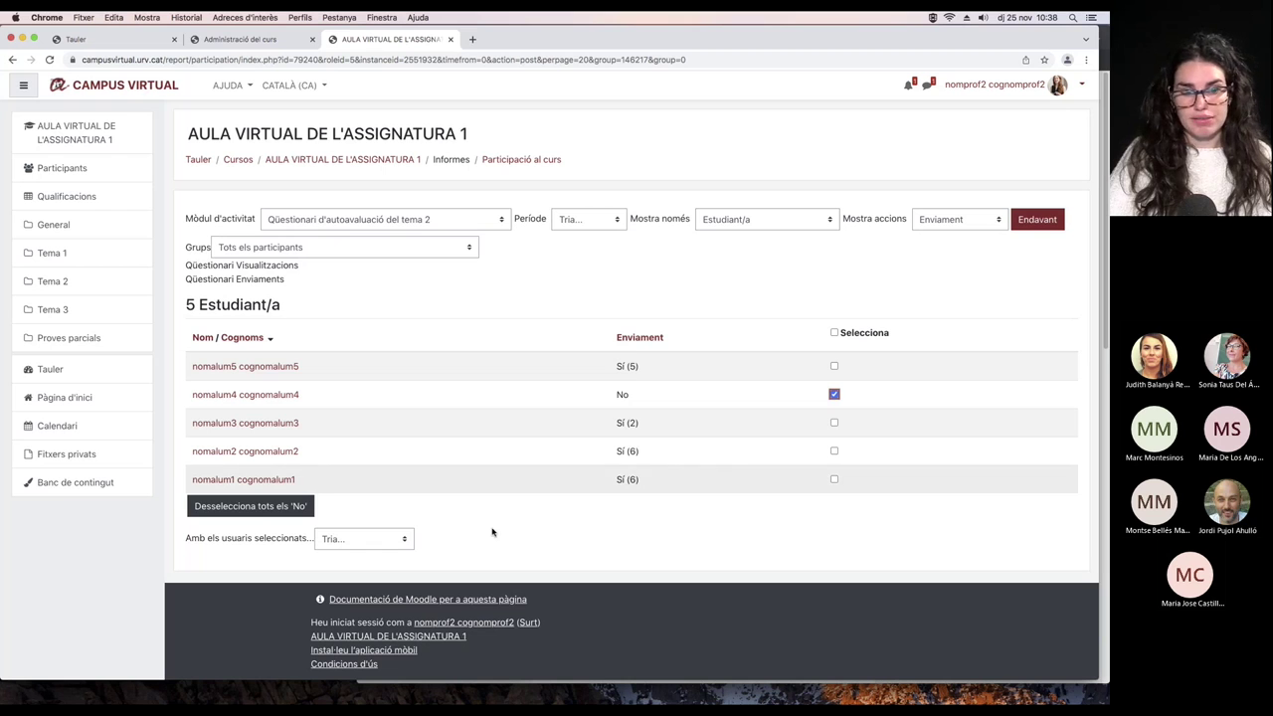
pyautogui.click(393, 542)
pyautogui.click(394, 550)
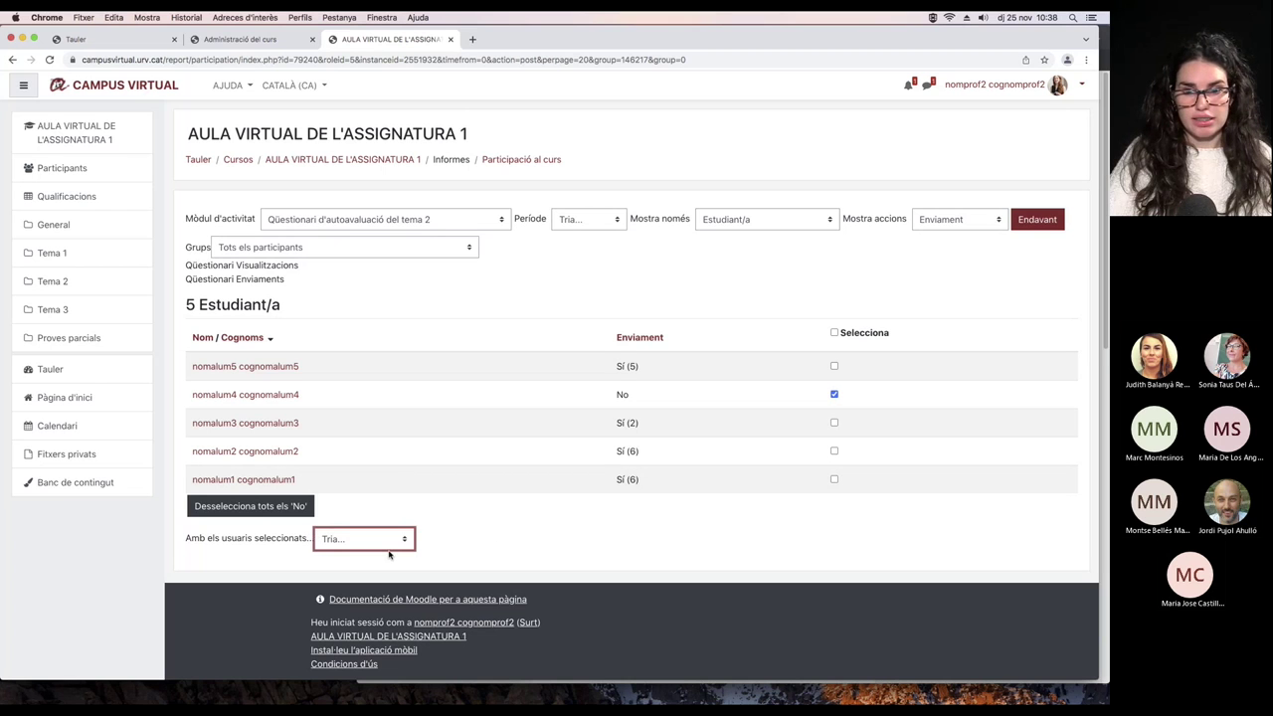
pyautogui.click(652, 247)
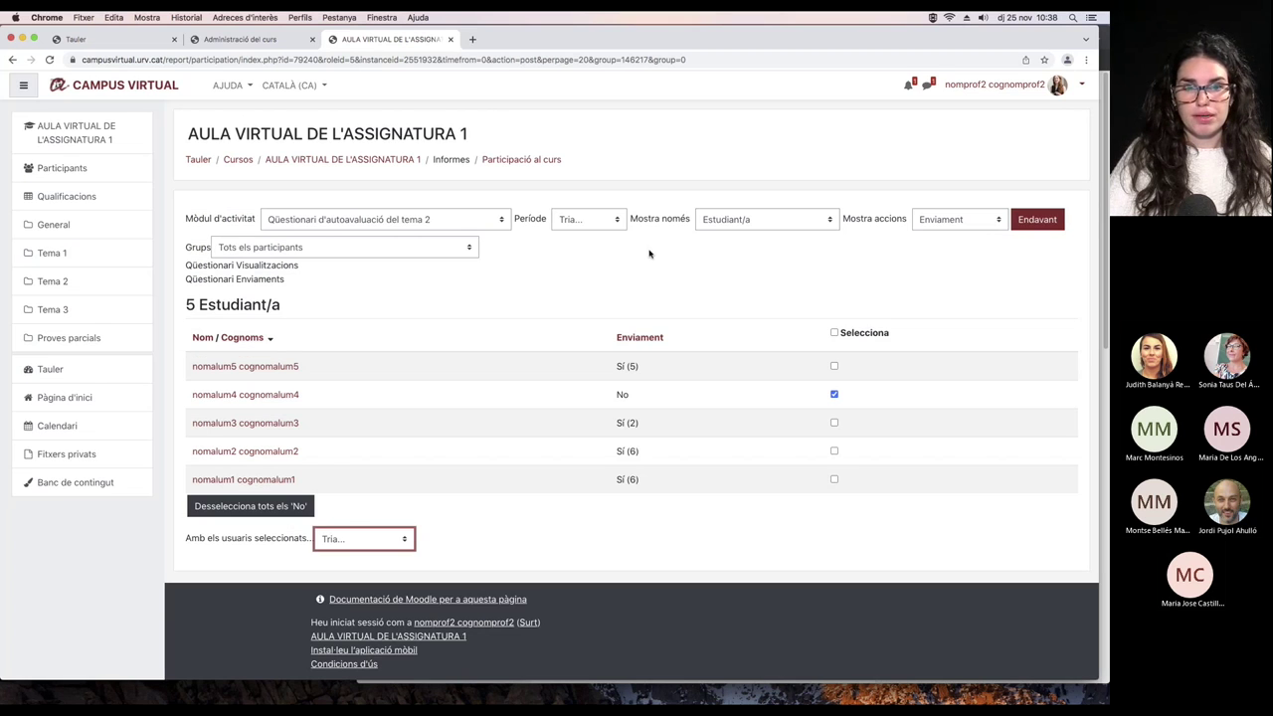
# Close the participation report, open the Compleció de l'activitat report and examine each student's completion marks.
pyautogui.click(448, 40)
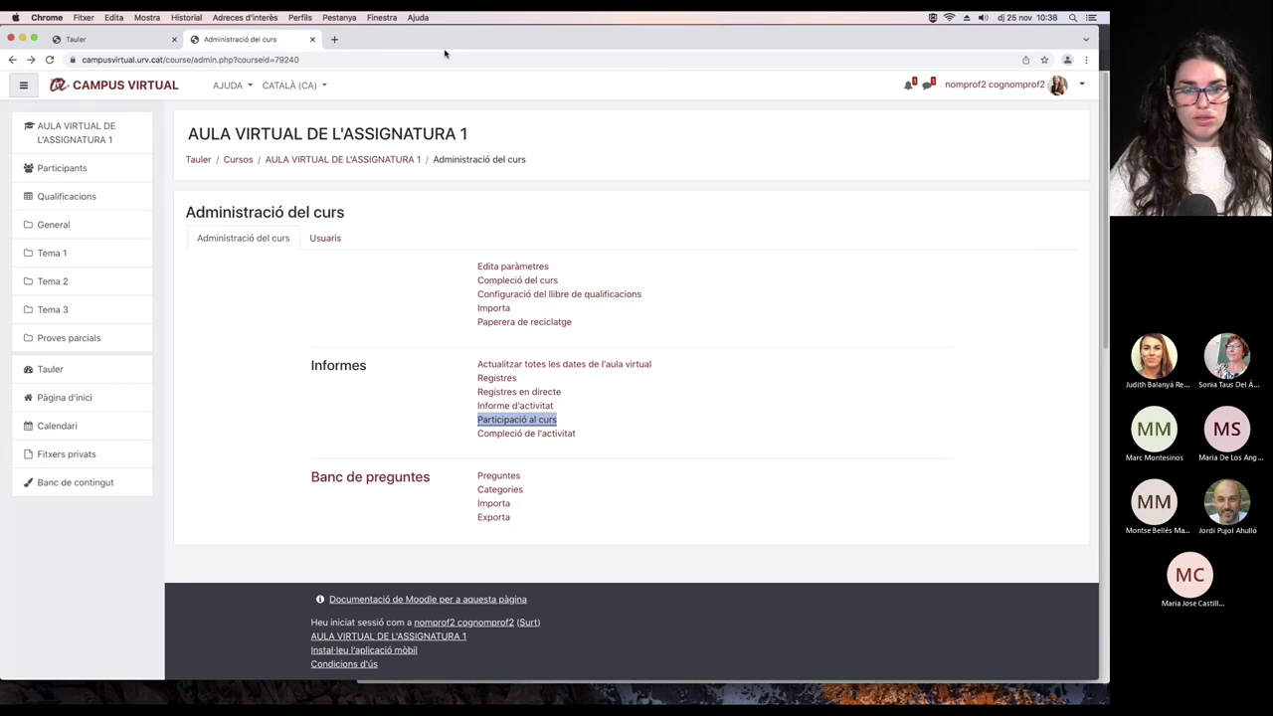
pyautogui.click(542, 434)
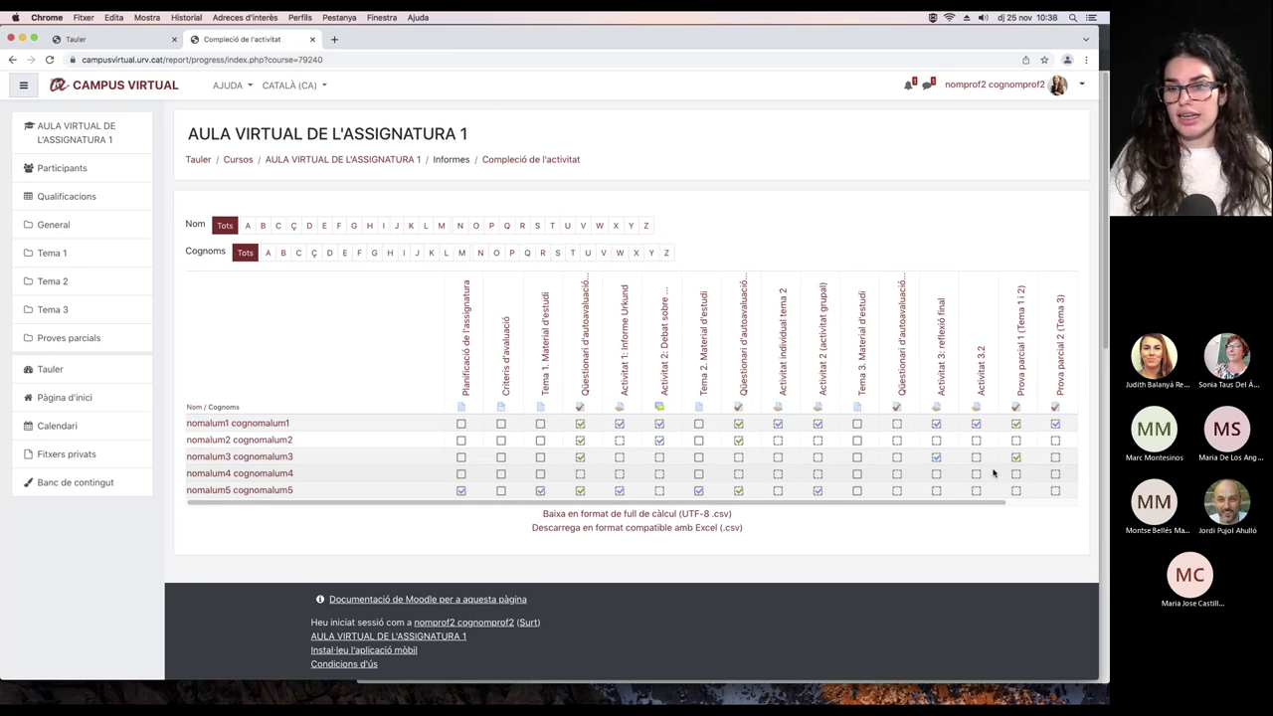
pyautogui.click(660, 440)
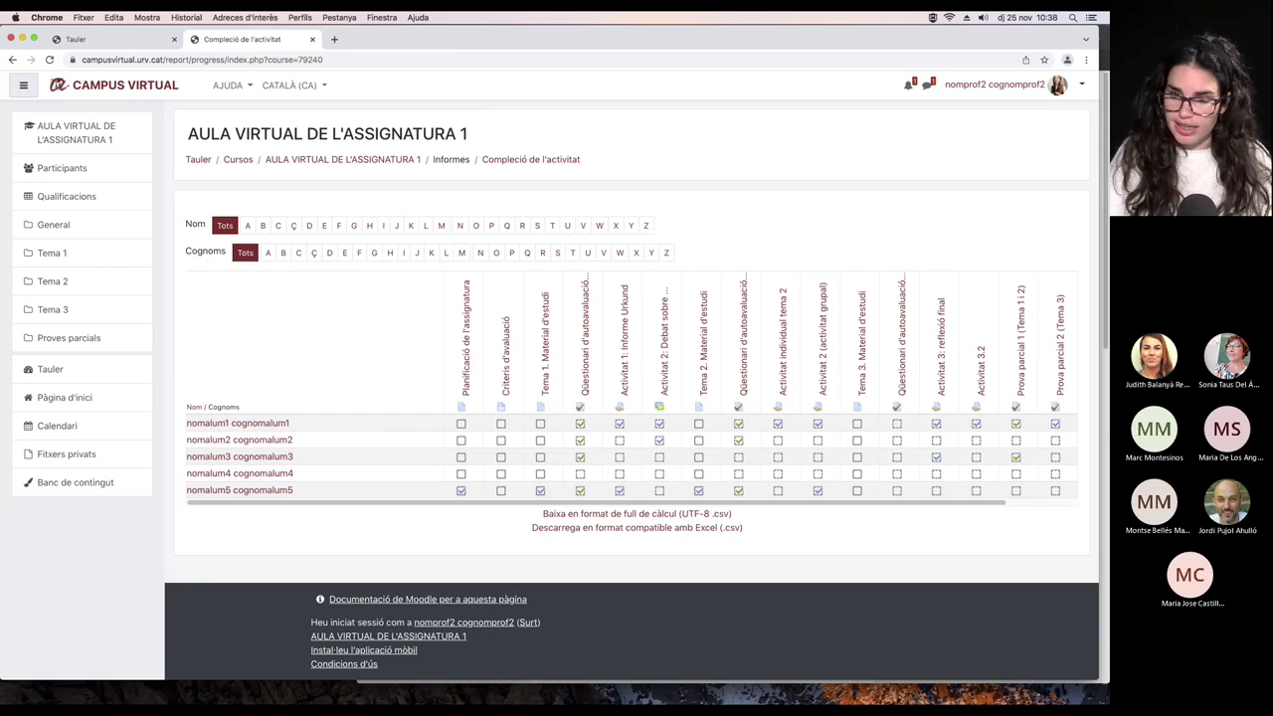
pyautogui.click(697, 491)
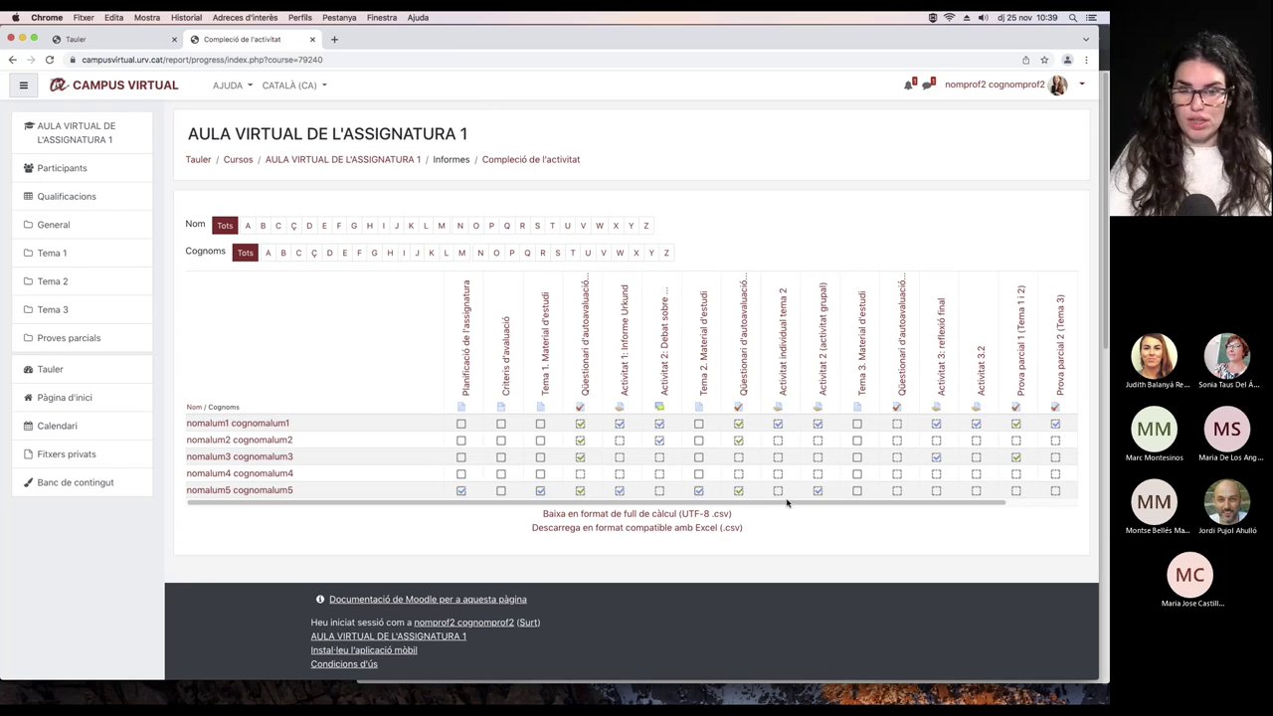
pyautogui.moveTo(875, 507); pyautogui.dragTo(708, 509)
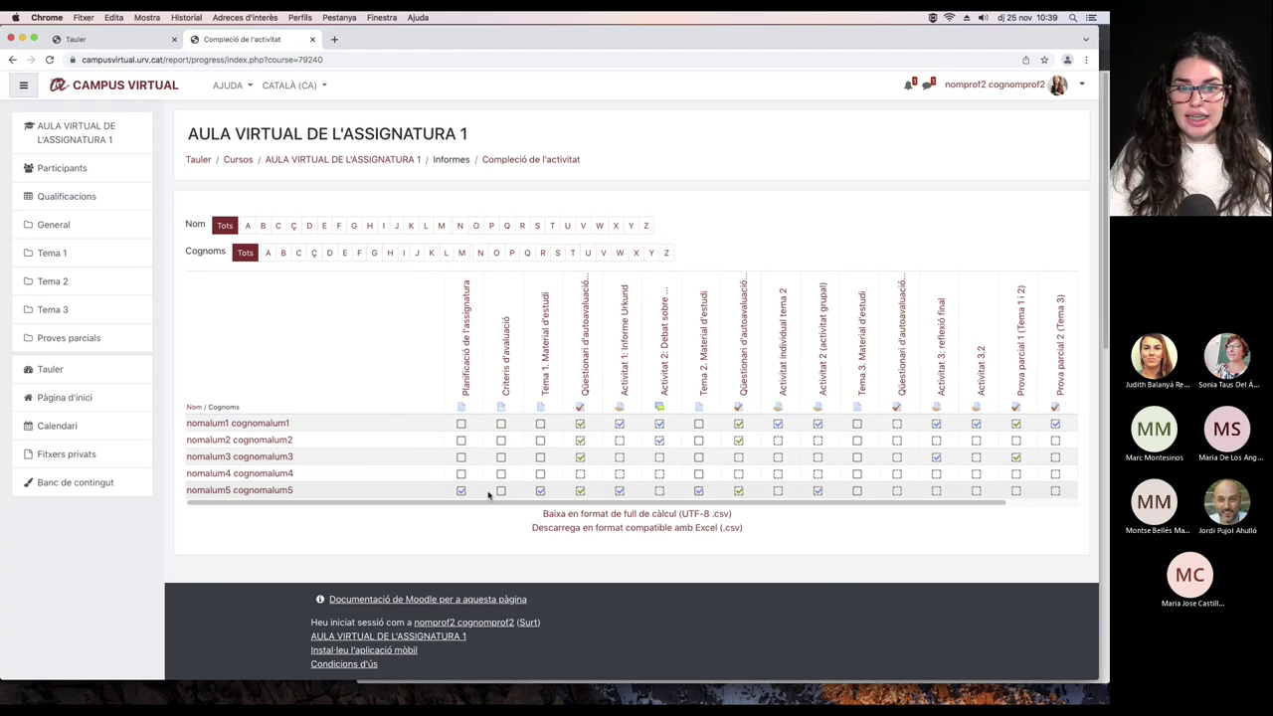
# Mark Criteris d'avaluació as completed for the first, second and fifth students, saving each change.
pyautogui.click(502, 426)
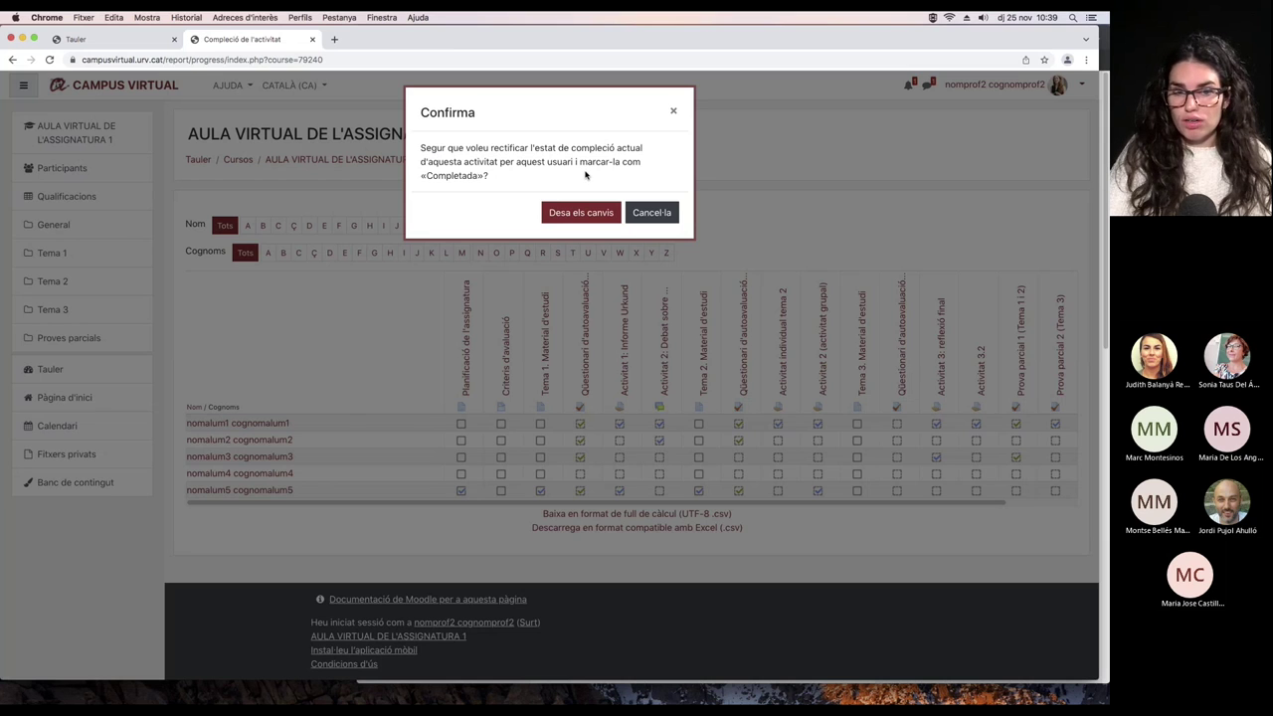
pyautogui.click(592, 212)
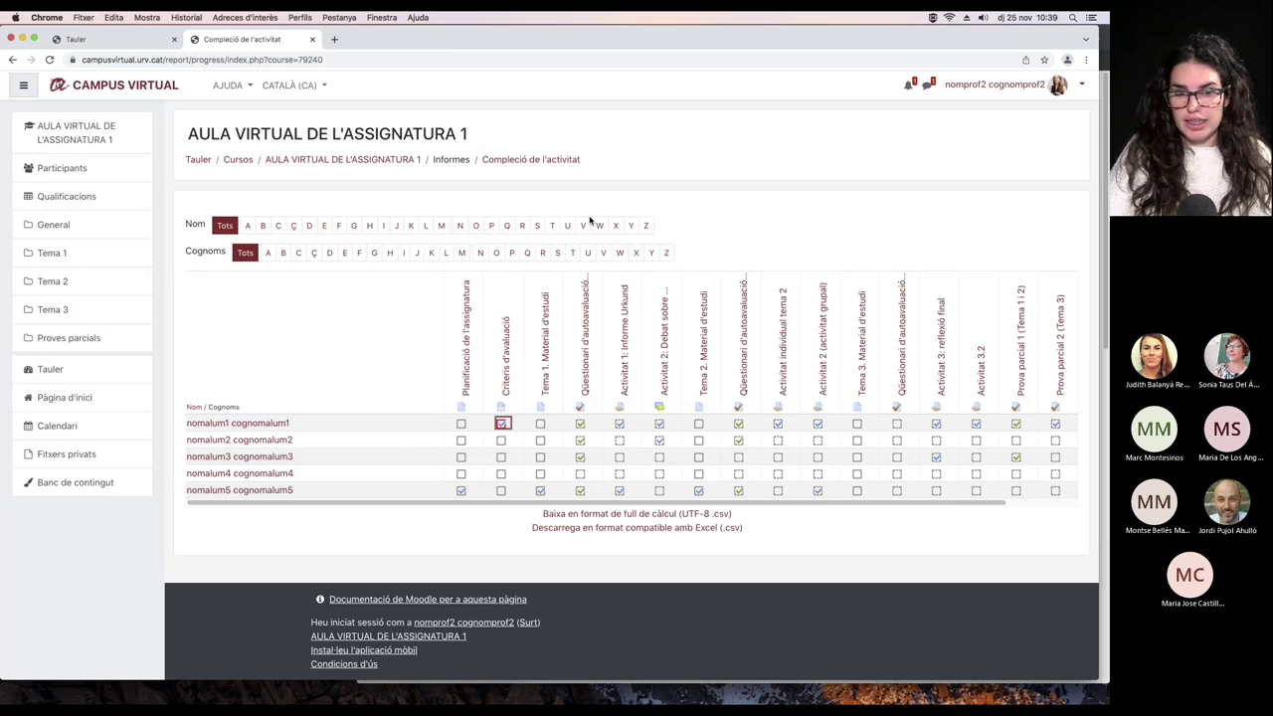
pyautogui.click(500, 439)
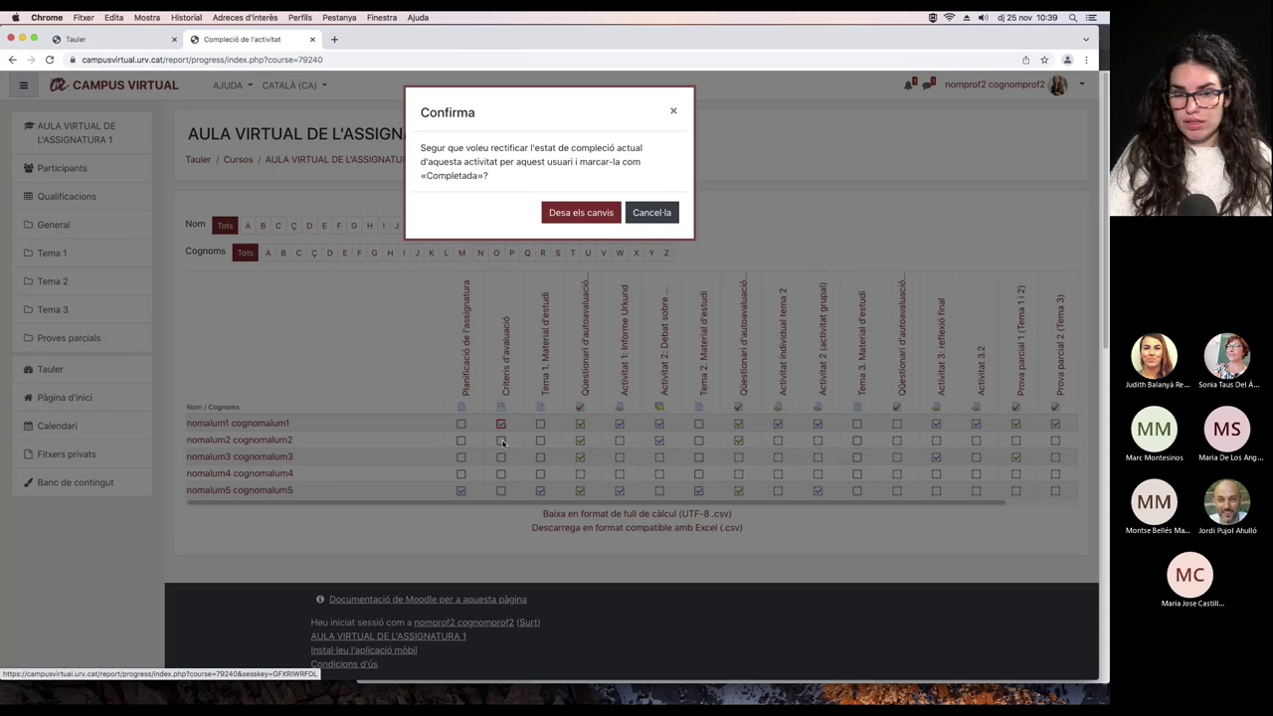
pyautogui.click(580, 213)
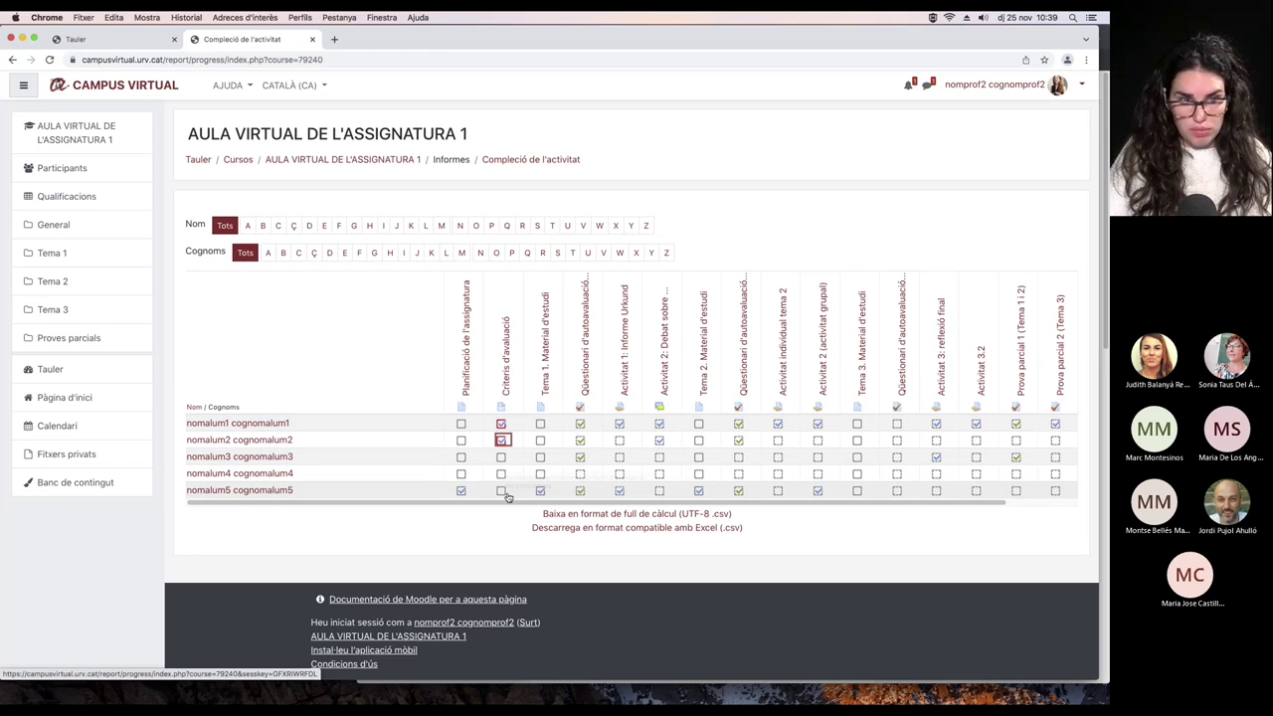
pyautogui.click(503, 492)
pyautogui.click(594, 211)
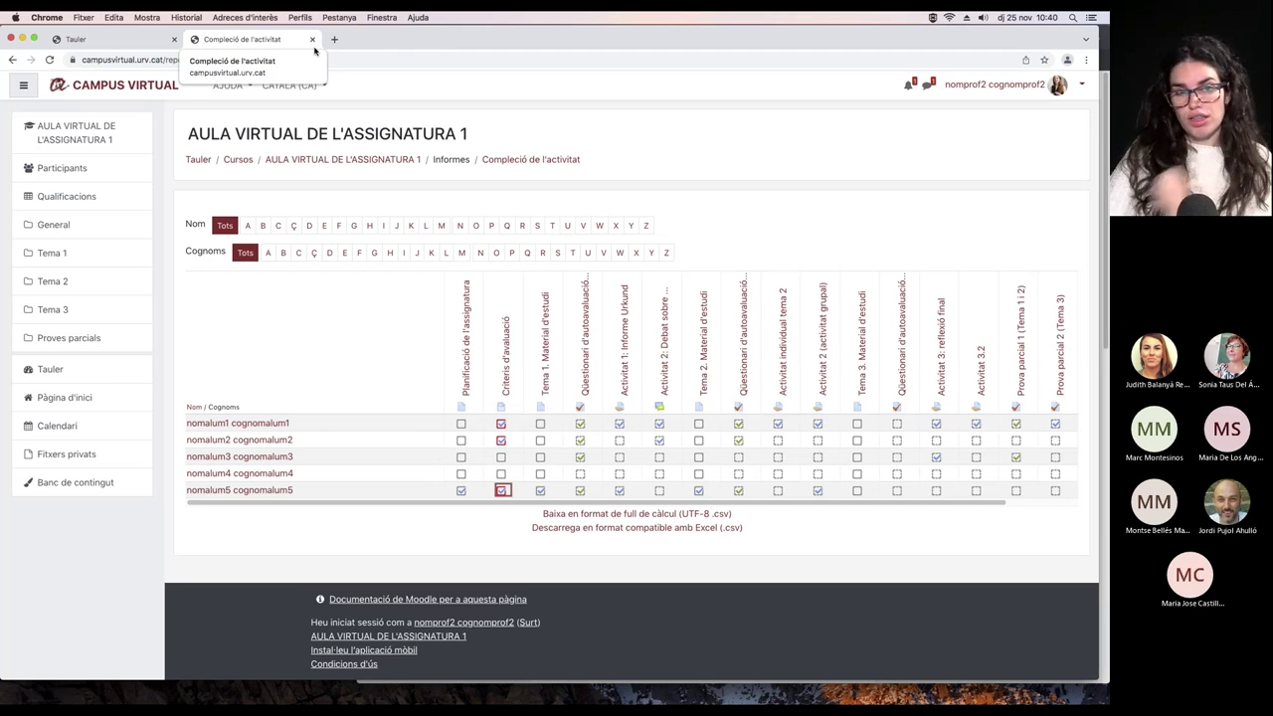
# Return to the course main page and open the settings of Qüestionari d'autoavaluació del tema 1 for editing.
pyautogui.click(352, 163)
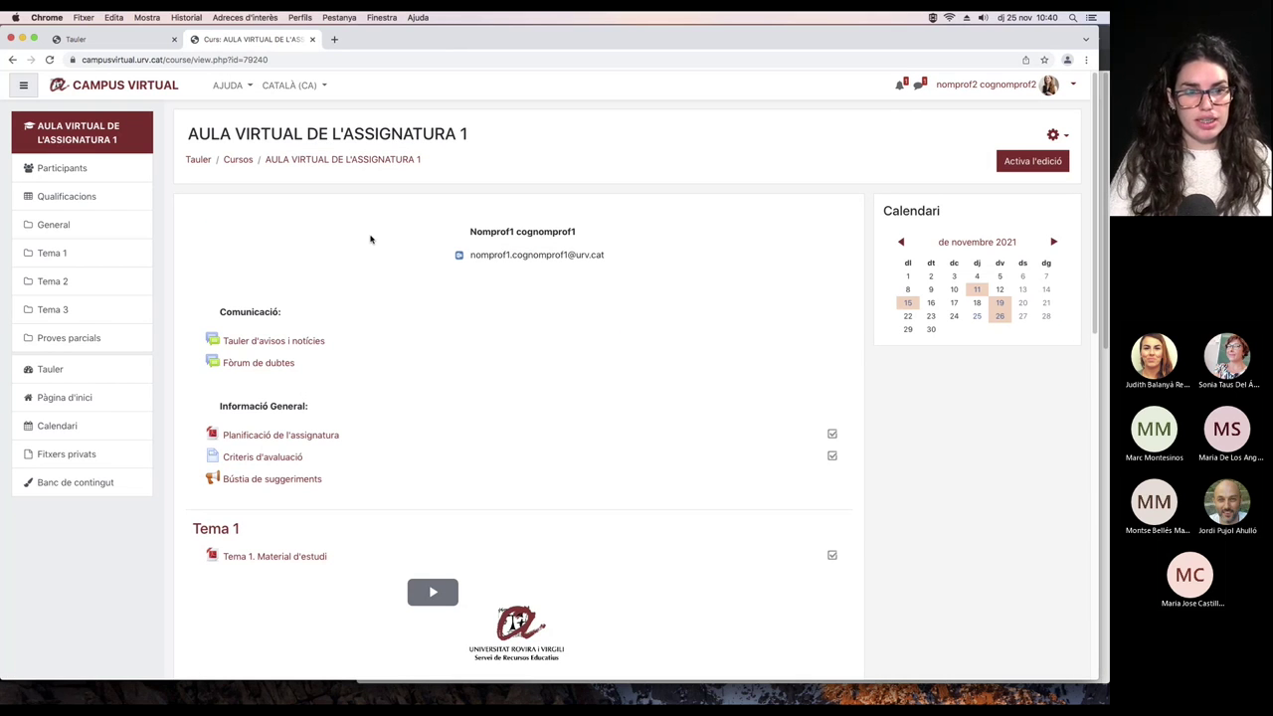
pyautogui.scroll(-1, 383, 289)
pyautogui.scroll(-5, 382, 289)
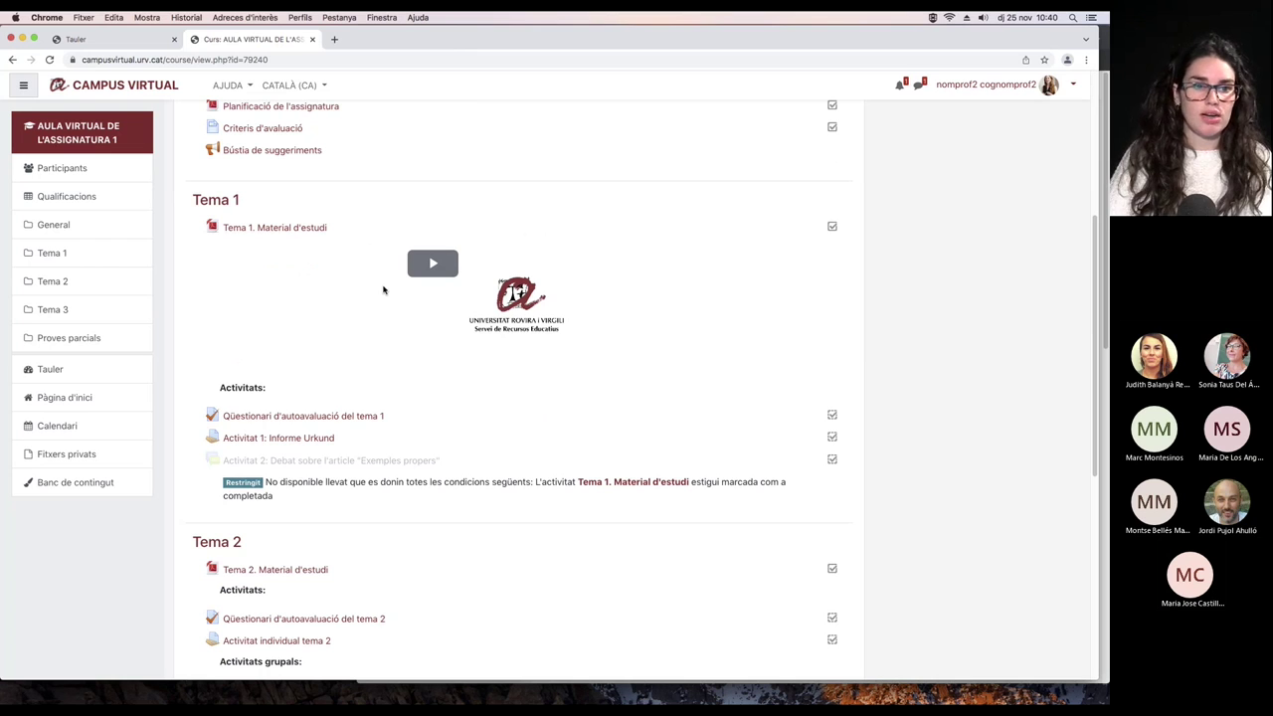
pyautogui.click(322, 417)
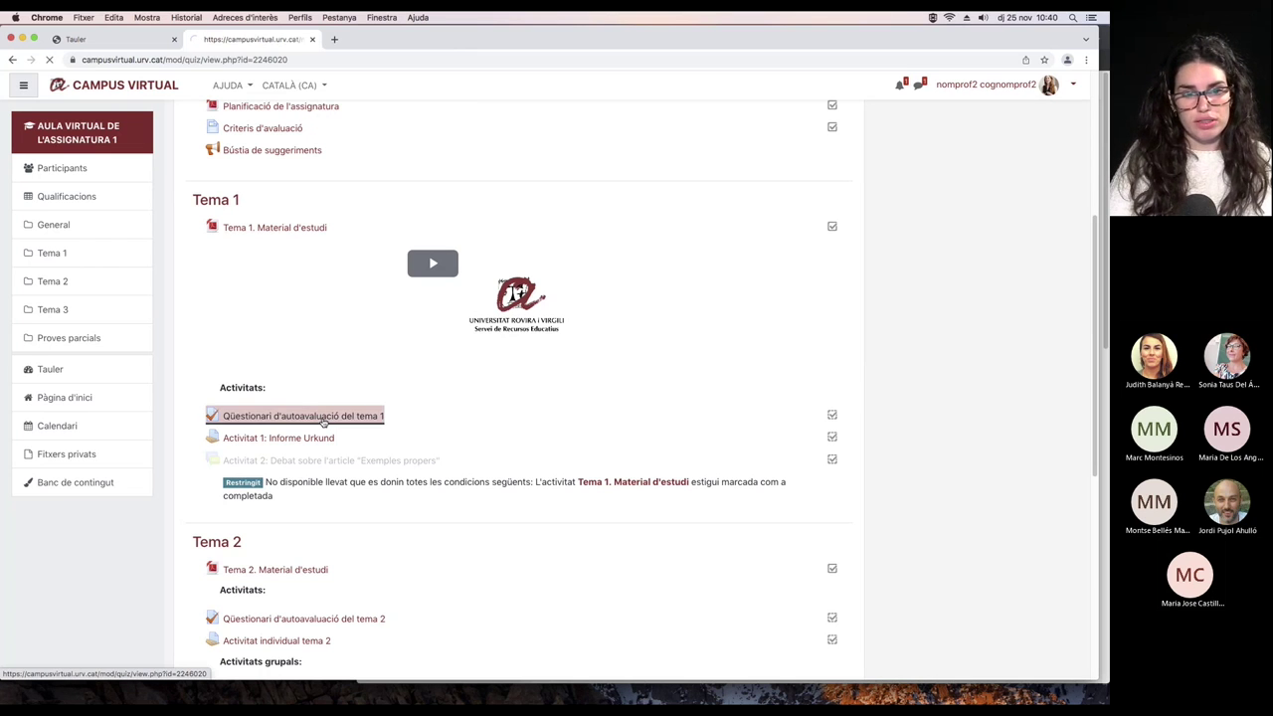
pyautogui.click(1067, 211)
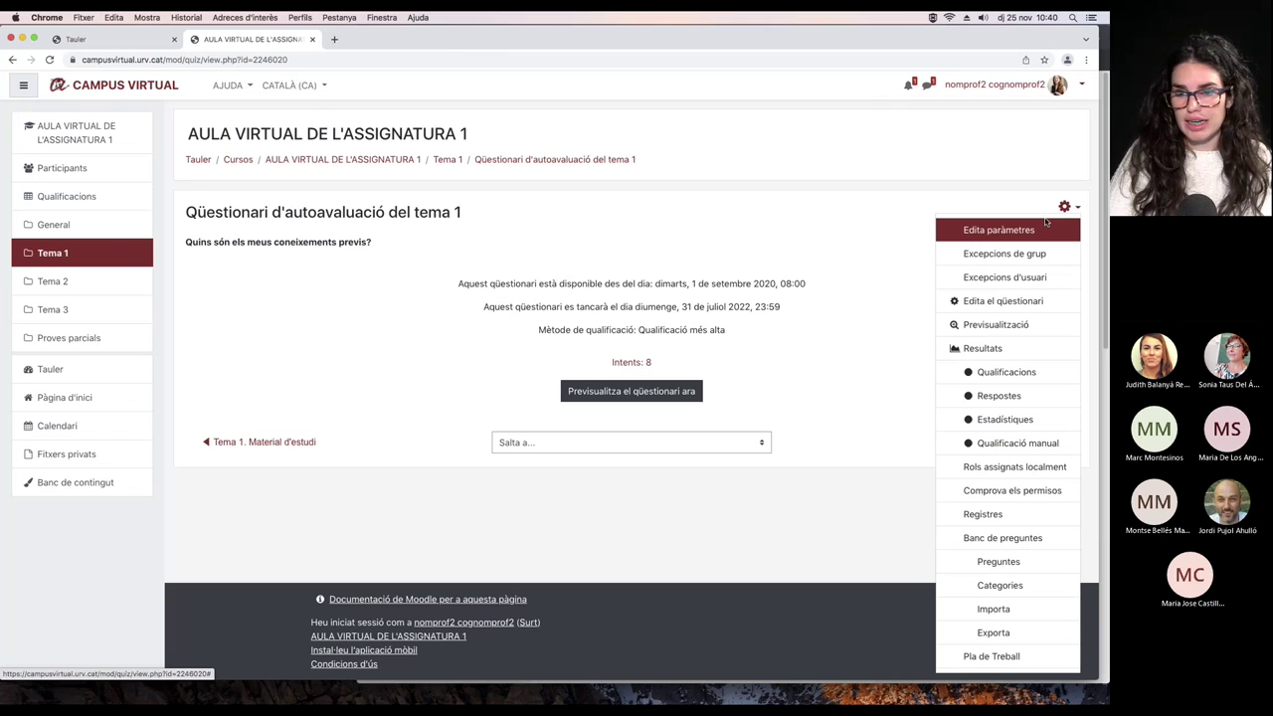
pyautogui.click(1016, 231)
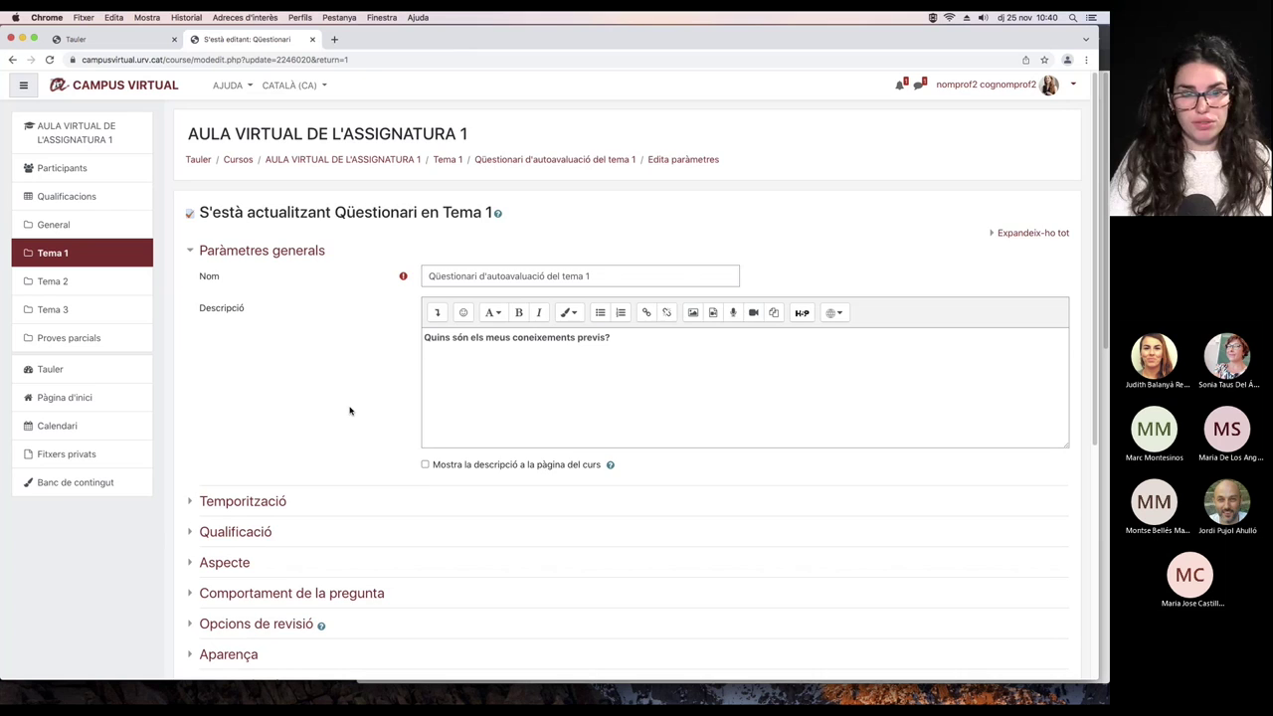
# Examine the Compleció de l'activitat settings of the self-assessment quiz, then leave its settings form without saving.
pyautogui.scroll(-5, 349, 410)
pyautogui.scroll(-3, 349, 410)
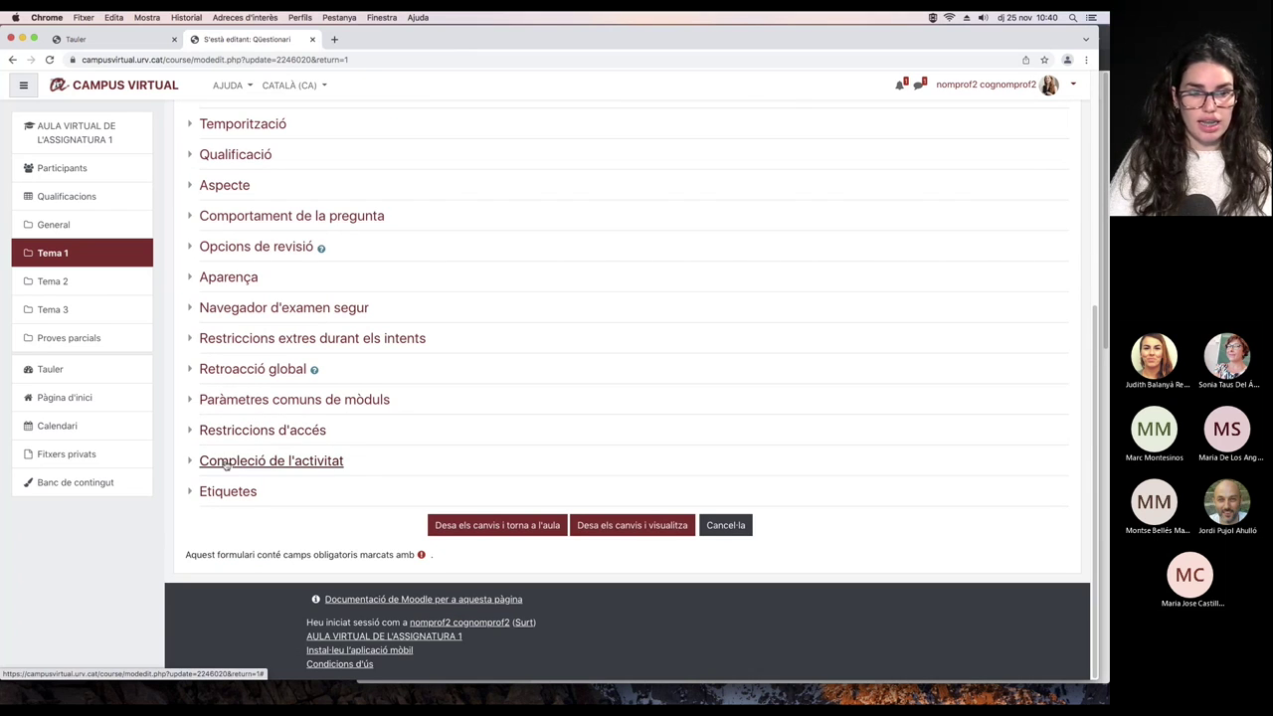
pyautogui.click(288, 463)
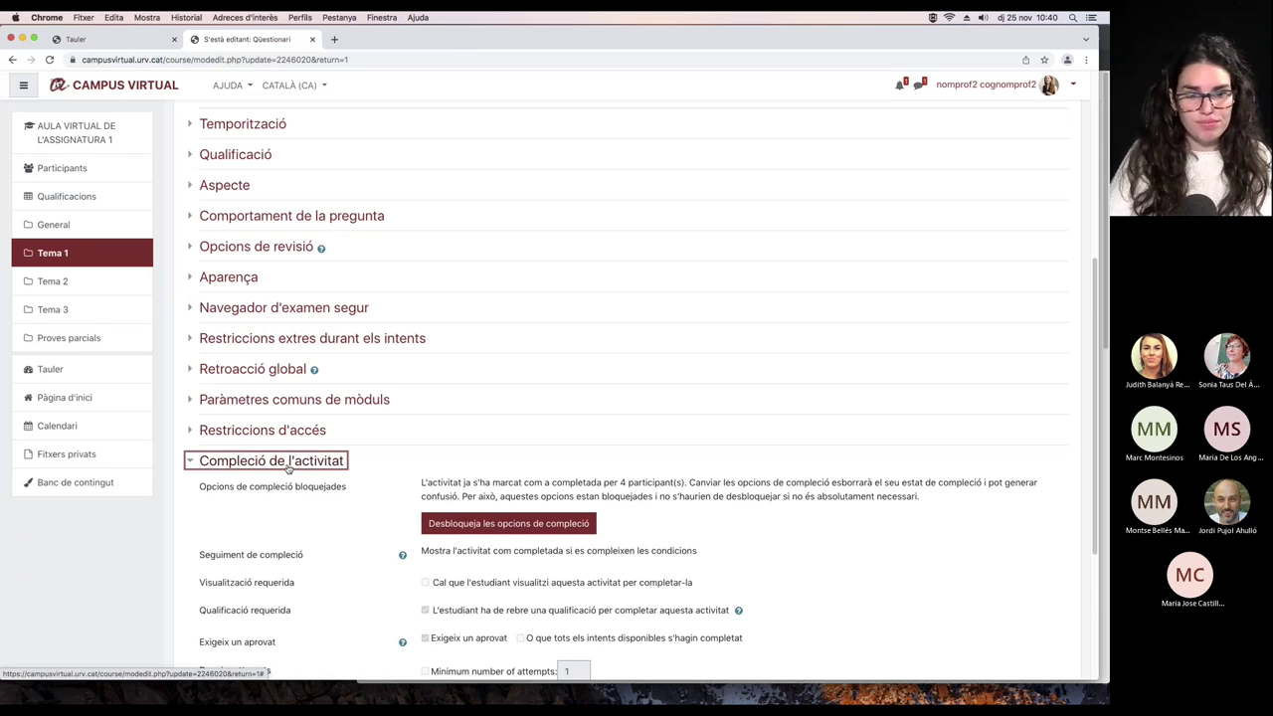
pyautogui.scroll(-2, 596, 447)
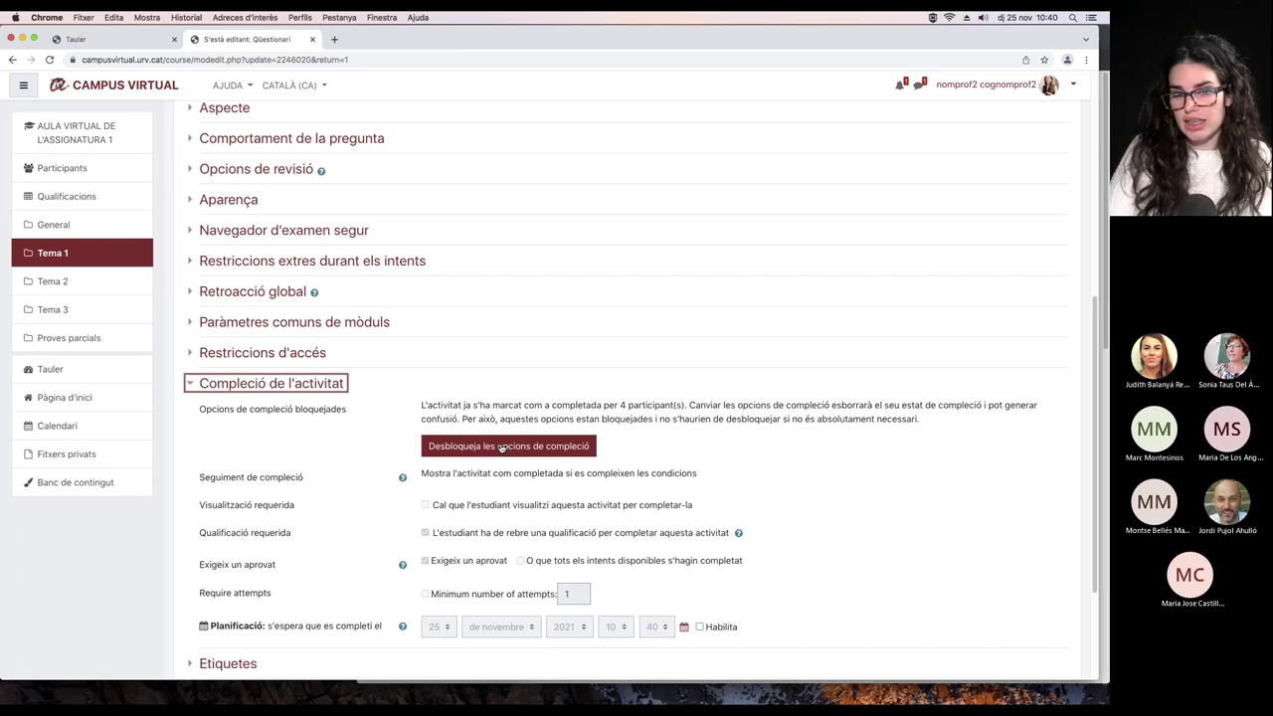
pyautogui.scroll(-4, 719, 397)
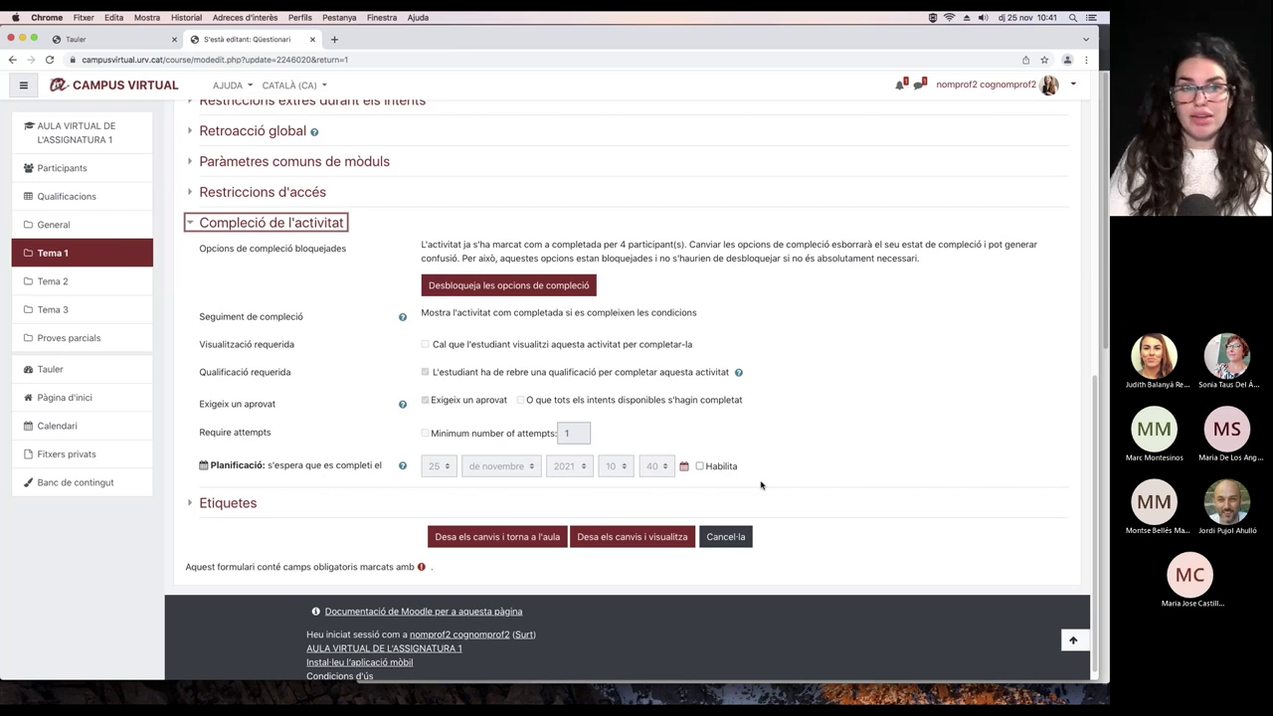
pyautogui.click(743, 542)
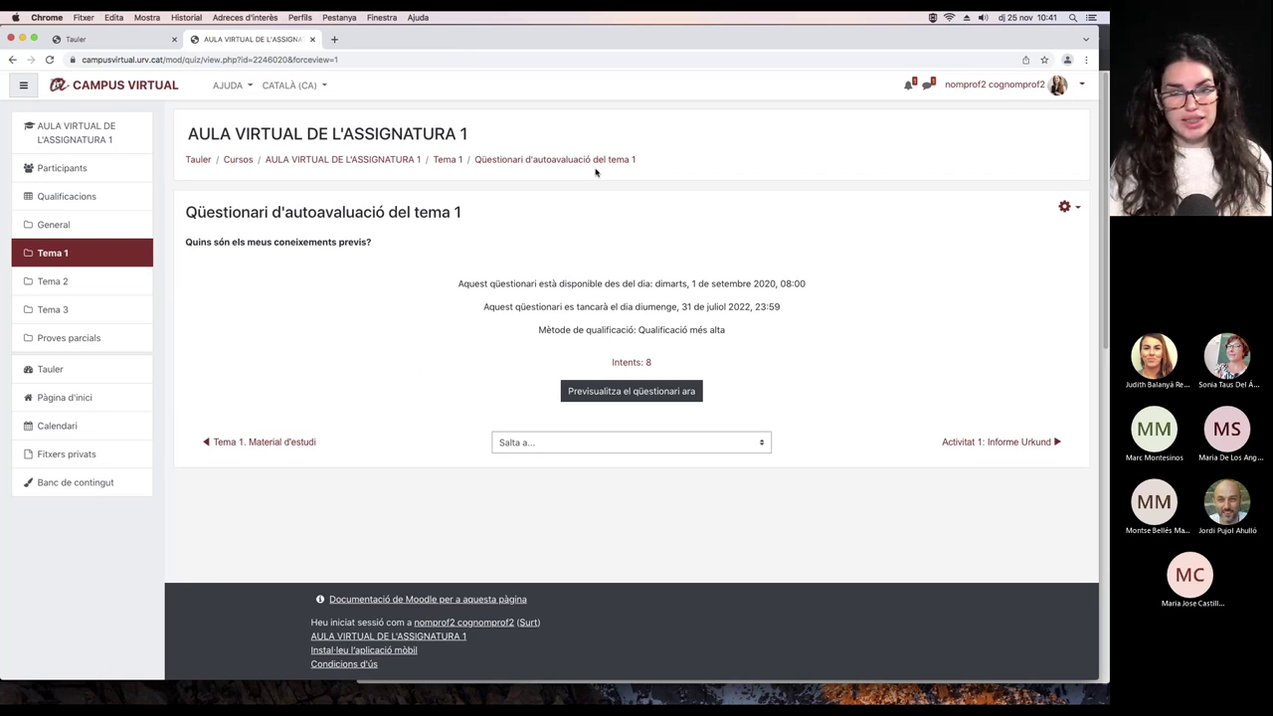
# Return to the main page of AULA VIRTUAL DE L'ASSIGNATURA 1 and look over the completion boxes beside its activities.
pyautogui.click(378, 160)
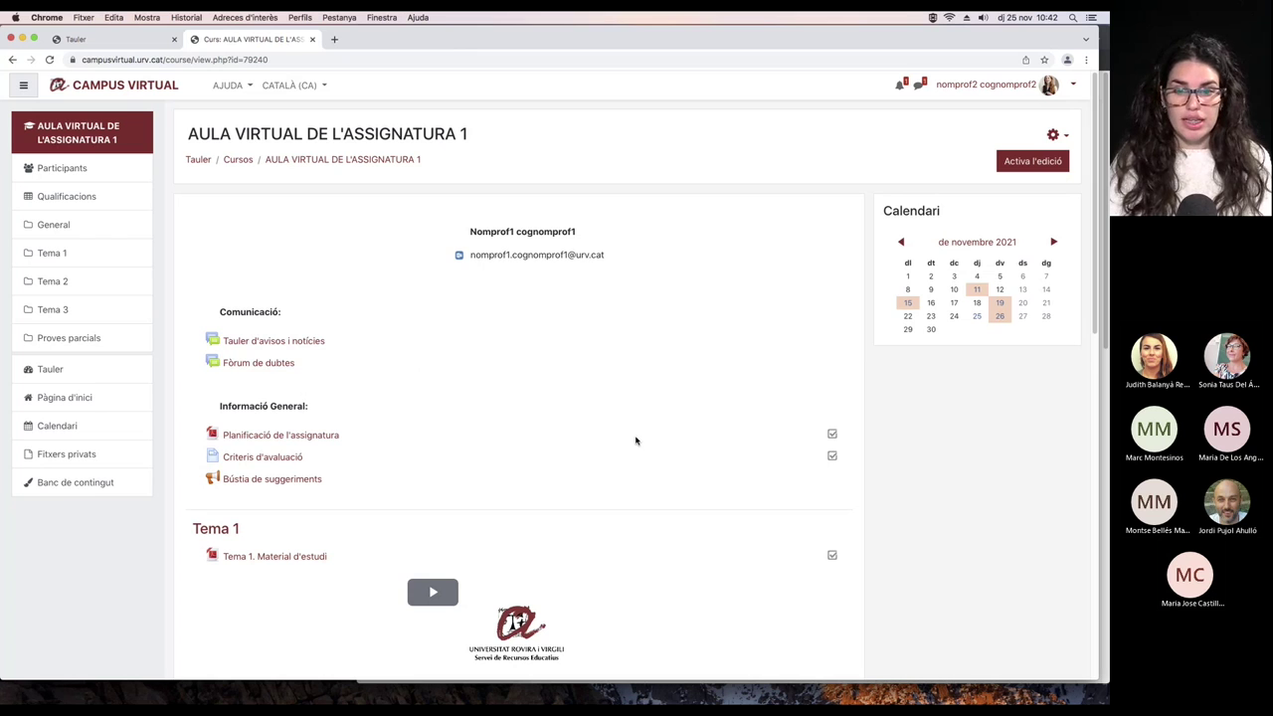
pyautogui.scroll(-3, 635, 440)
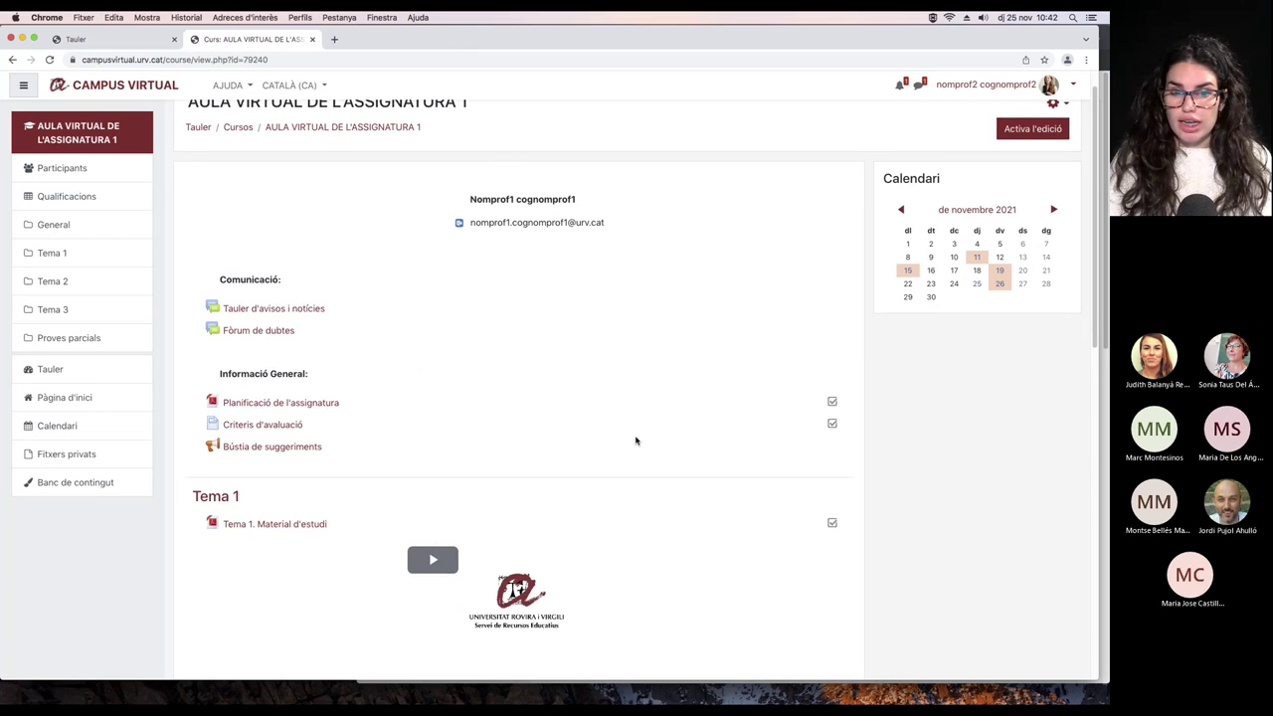
pyautogui.scroll(-1, 635, 440)
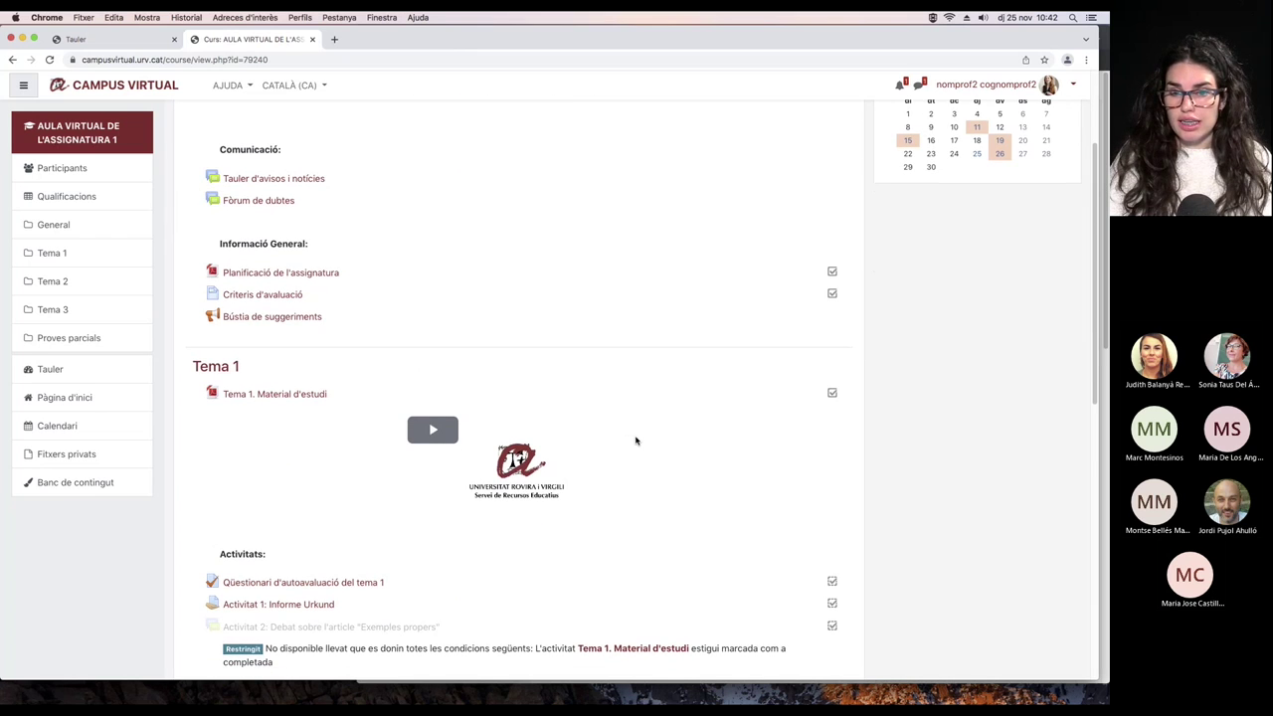
pyautogui.scroll(4, 635, 441)
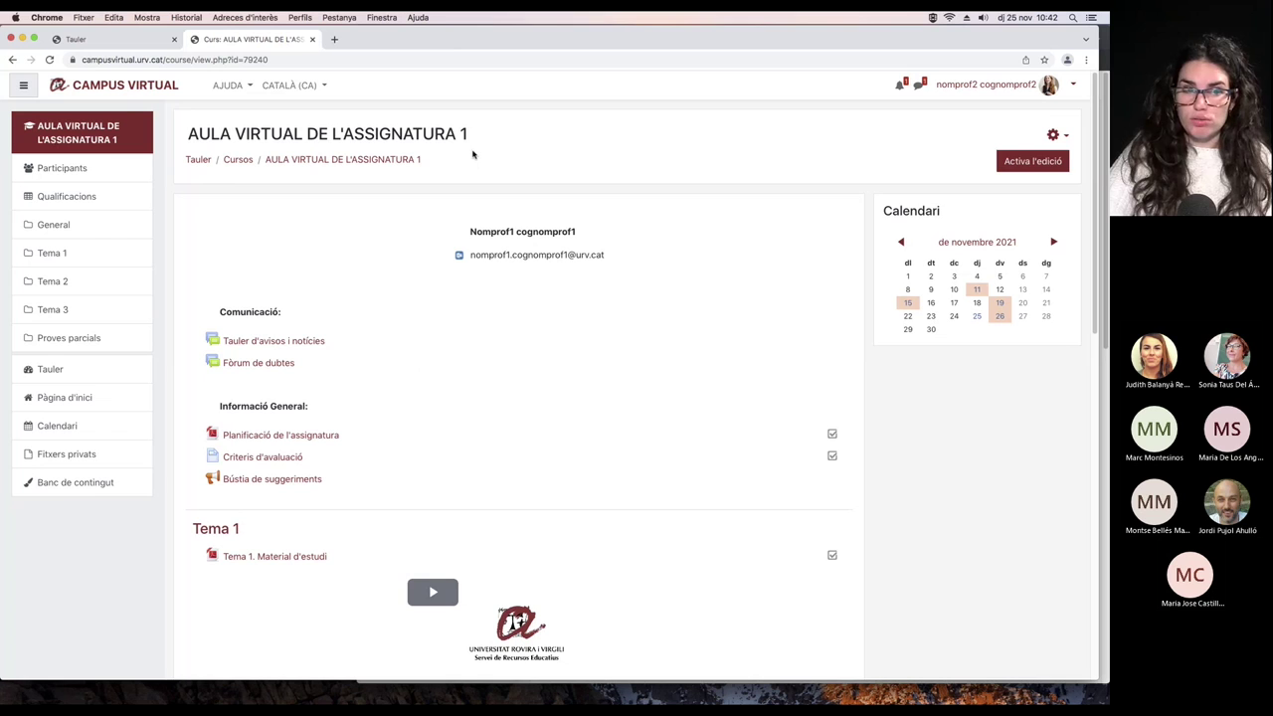
# Open AULA VIRTUAL DE L'ASSIGNATURA 3 from the Tauler in a new browser tab and look through its course contents.
pyautogui.click(95, 42)
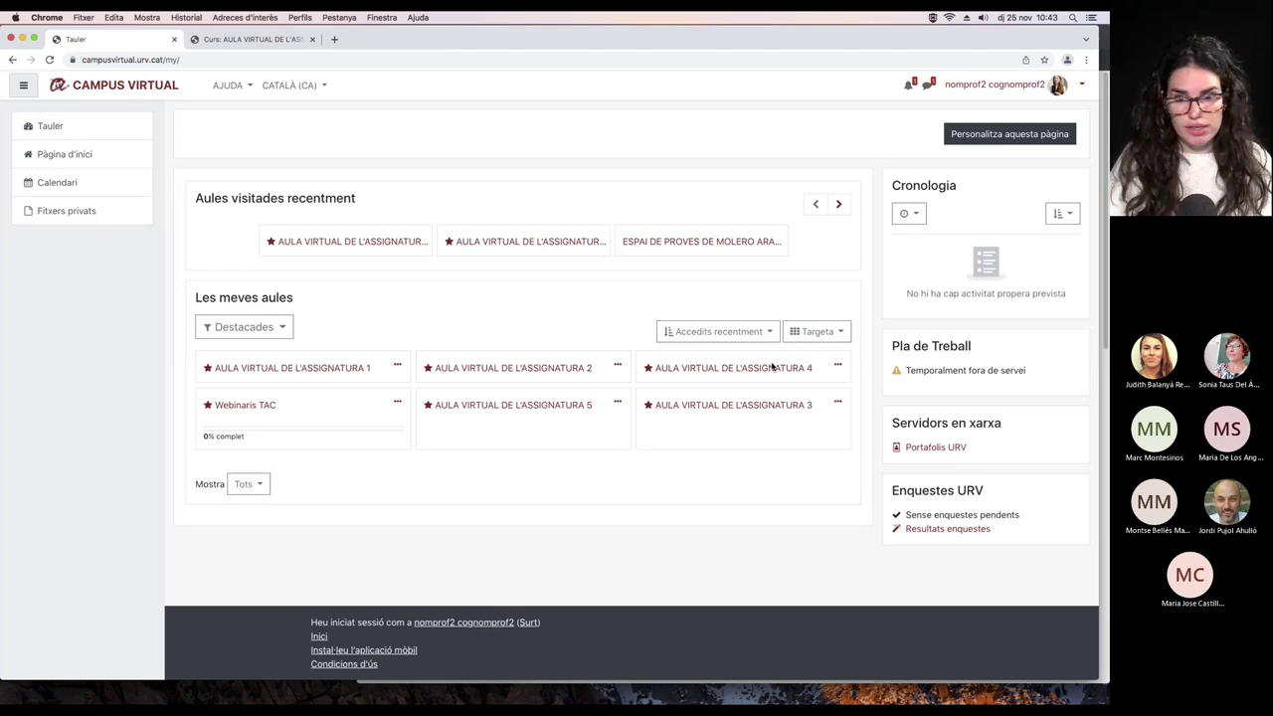
pyautogui.rightClick(761, 408)
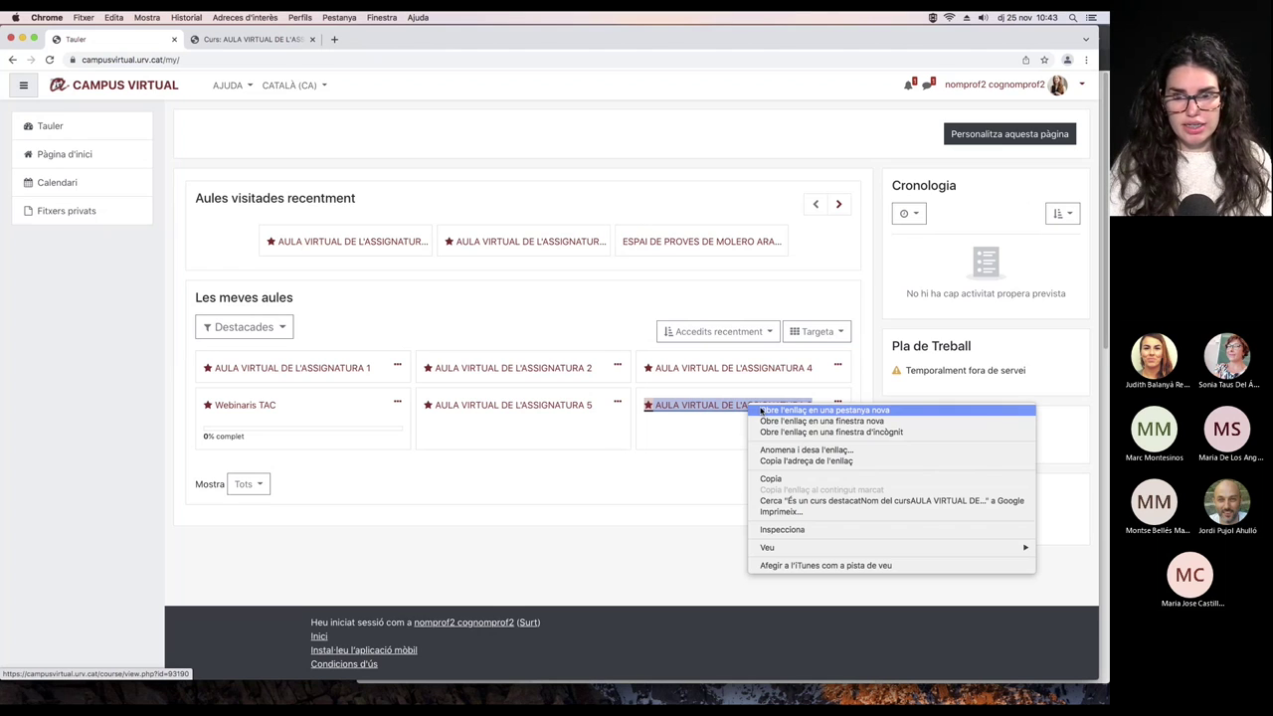
pyautogui.click(790, 411)
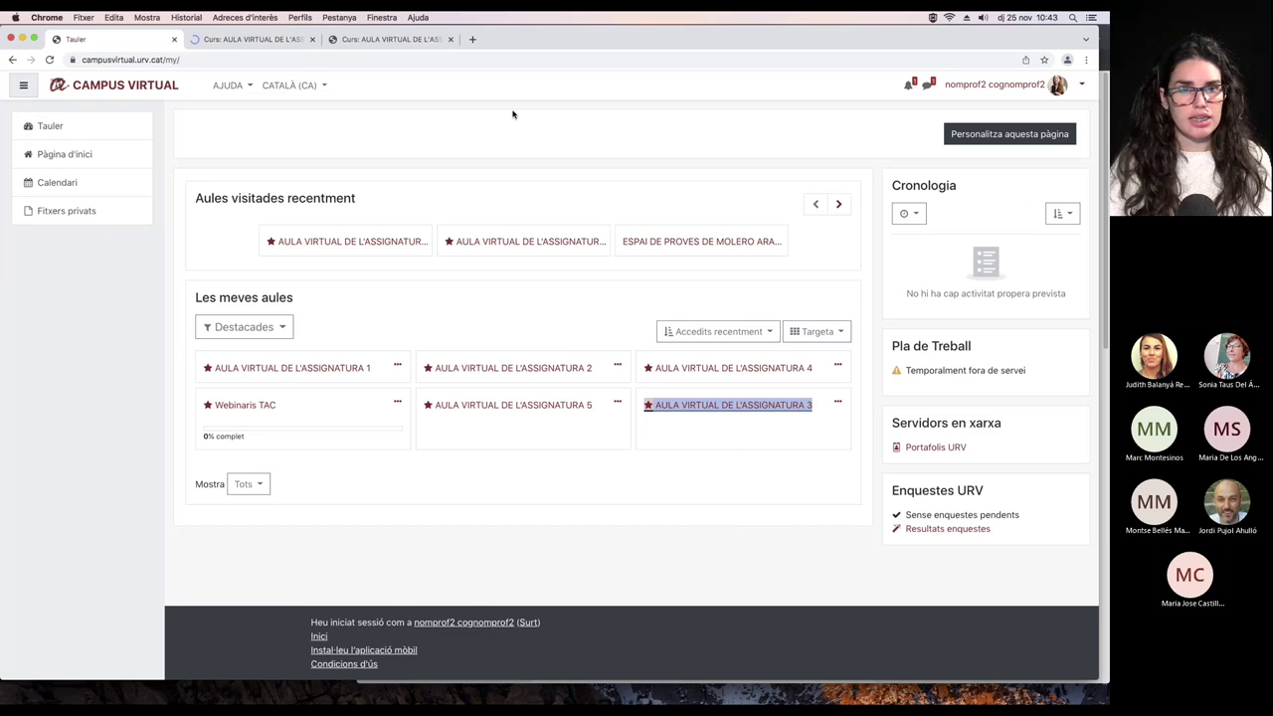
pyautogui.click(250, 39)
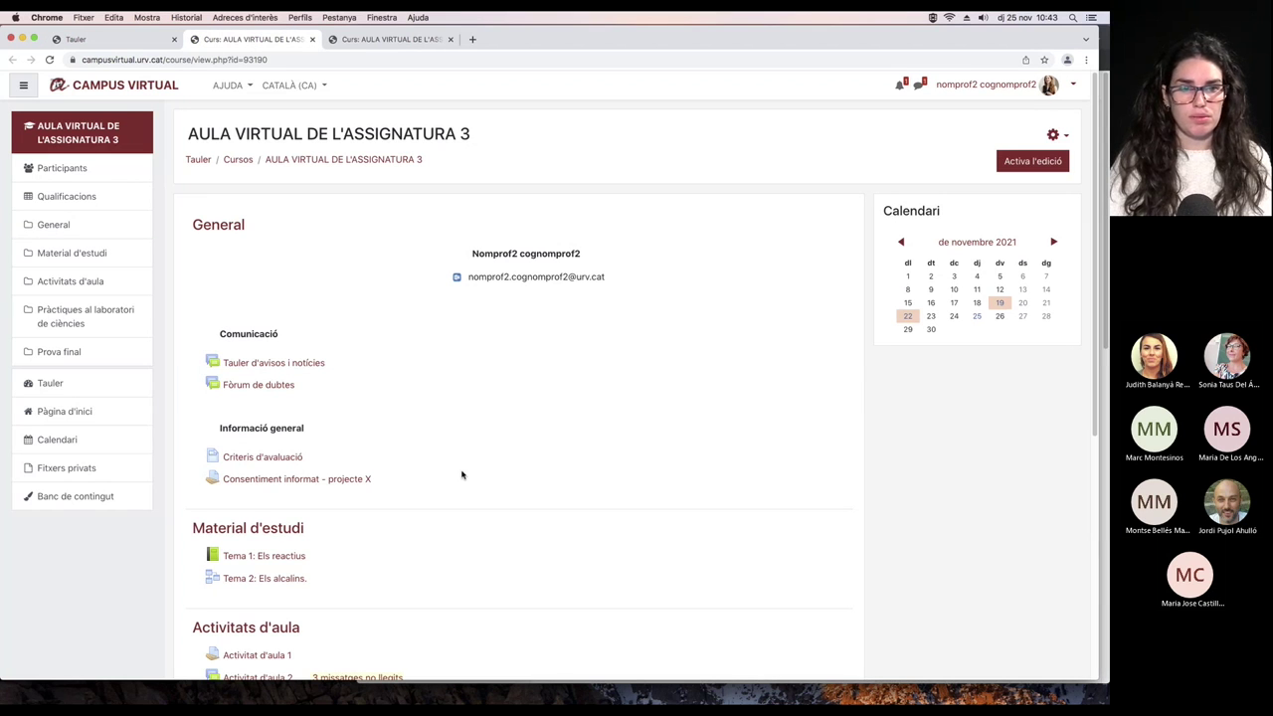
pyautogui.scroll(-2, 719, 385)
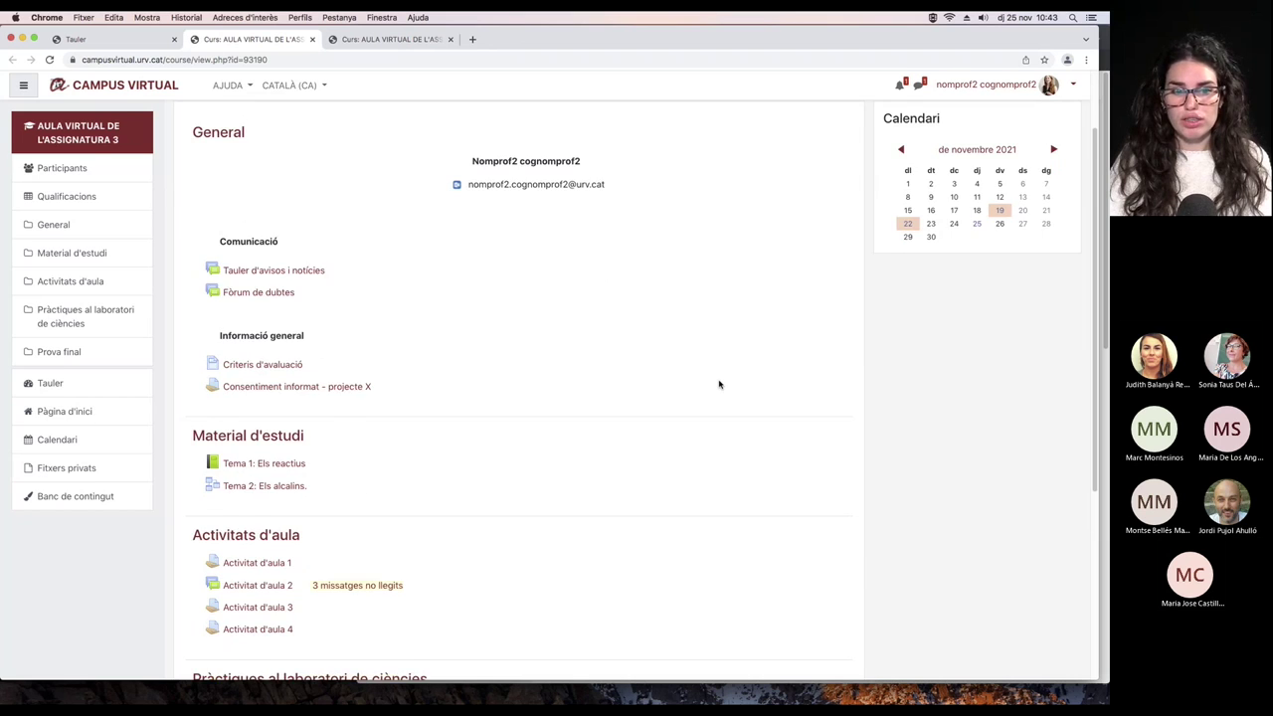
pyautogui.scroll(-6, 719, 385)
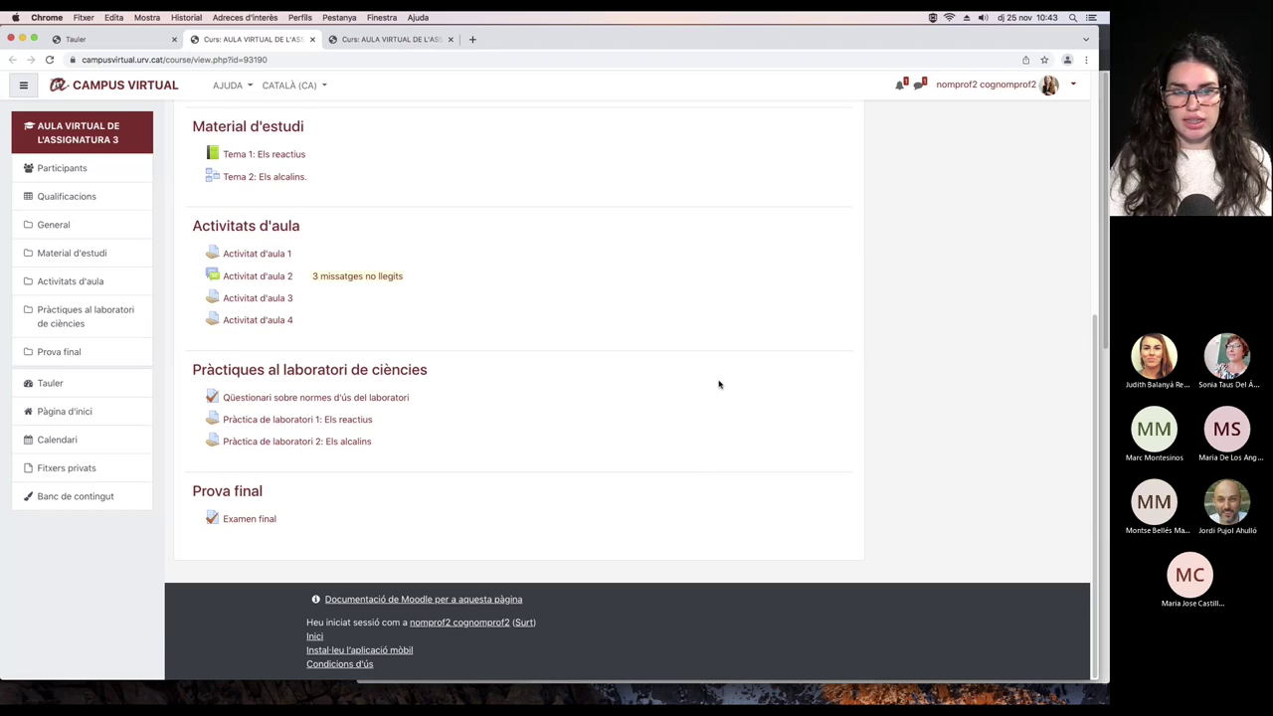
pyautogui.scroll(3, 719, 385)
pyautogui.scroll(6, 719, 385)
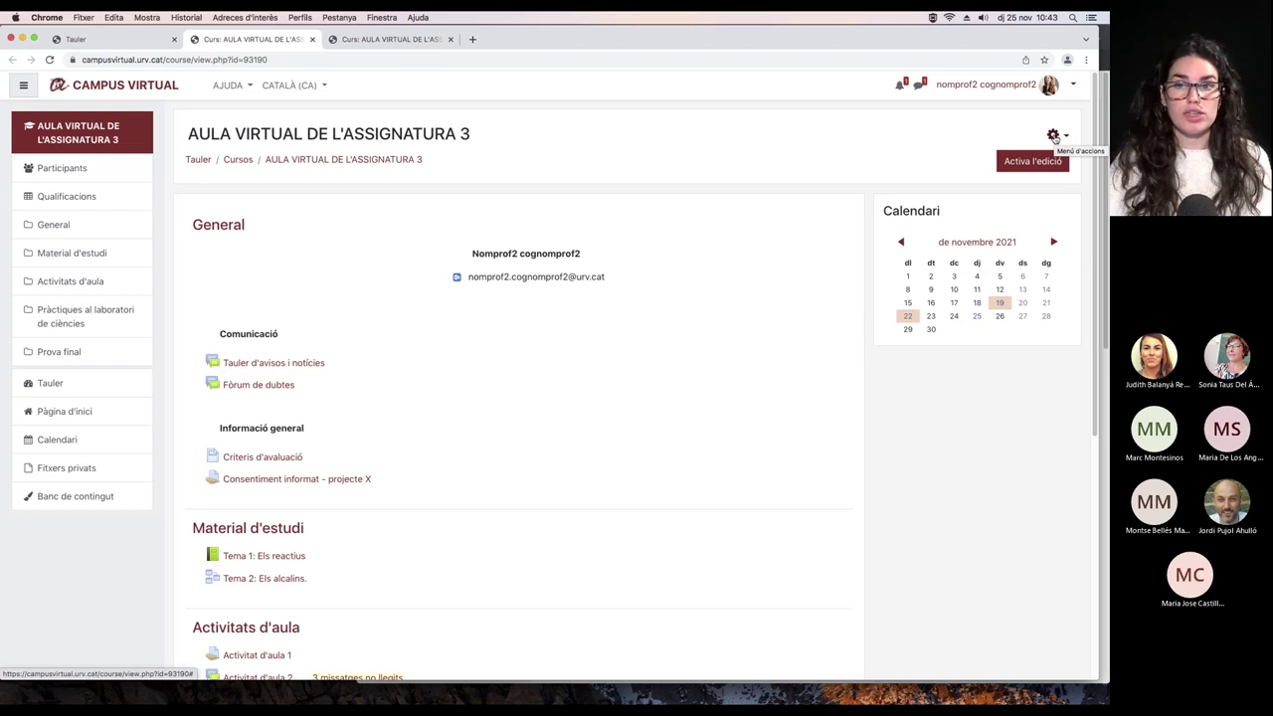
# Check the Habilita el seguiment de la compleció option under Seguiment de compleció in the course settings and cancel without saving.
pyautogui.click(1055, 138)
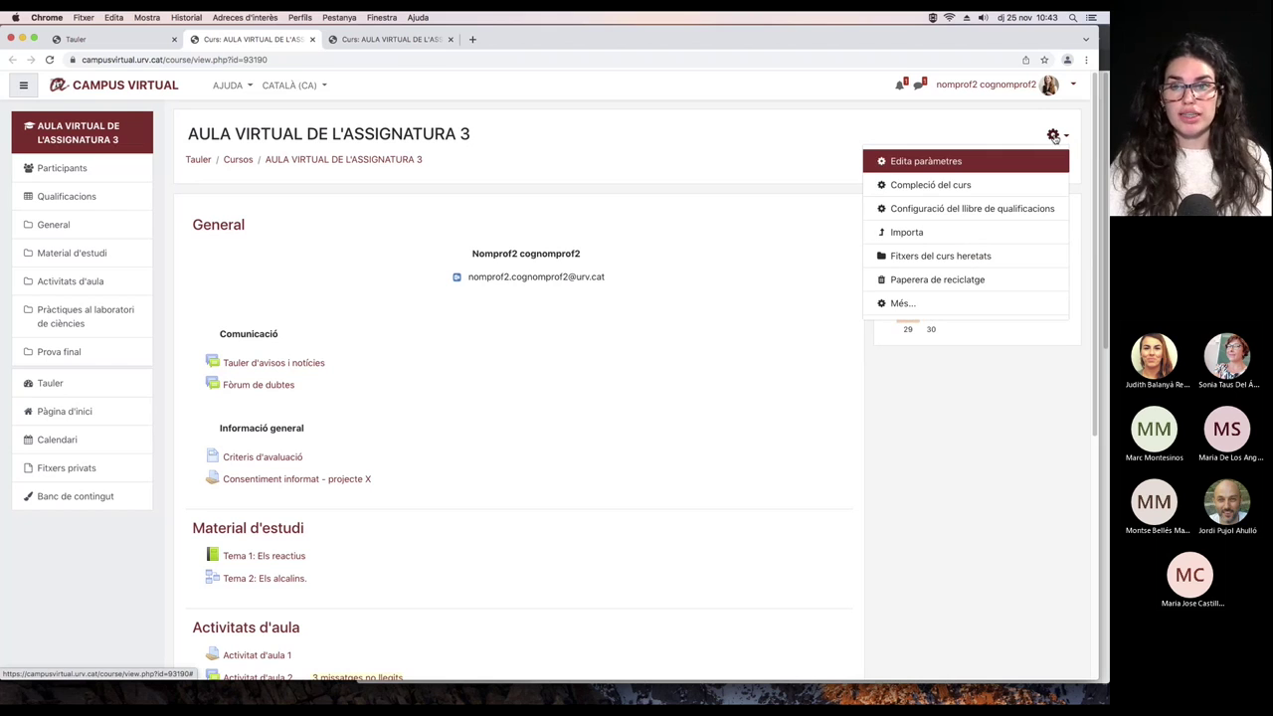
pyautogui.click(932, 162)
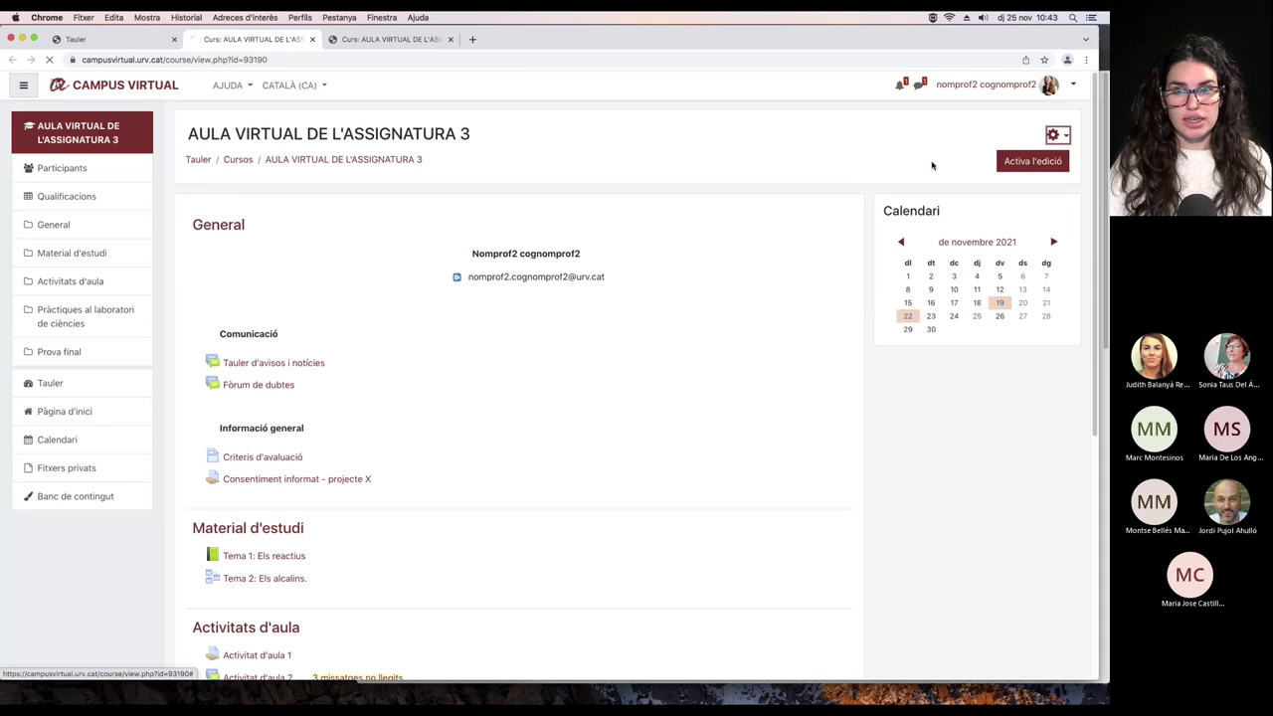
pyautogui.scroll(-10, 777, 365)
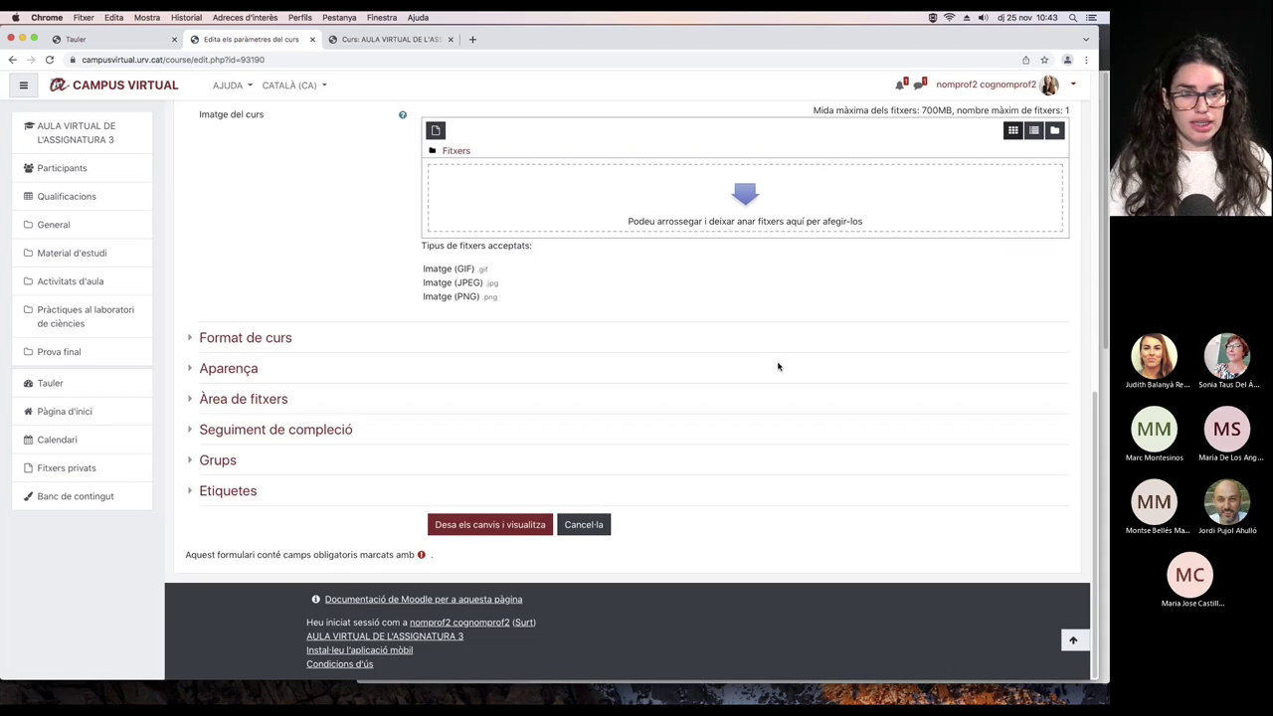
pyautogui.click(281, 433)
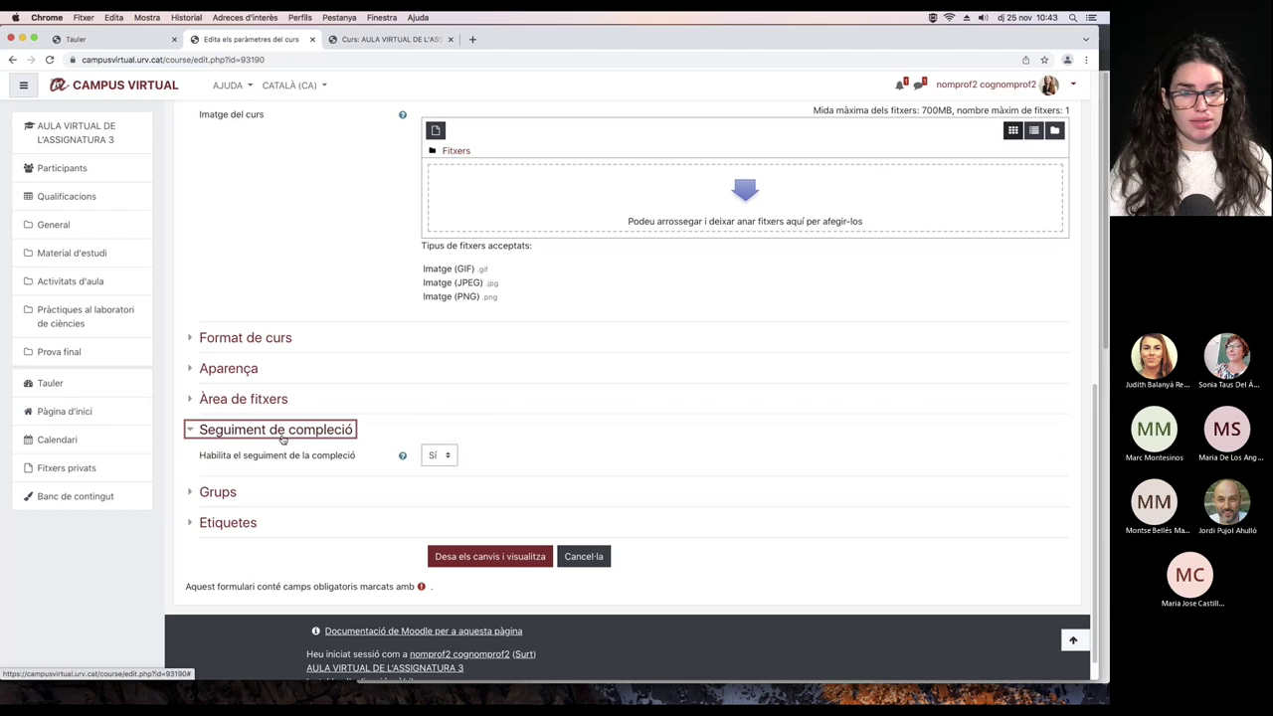
pyautogui.click(230, 462)
pyautogui.moveTo(205, 460); pyautogui.dragTo(355, 459)
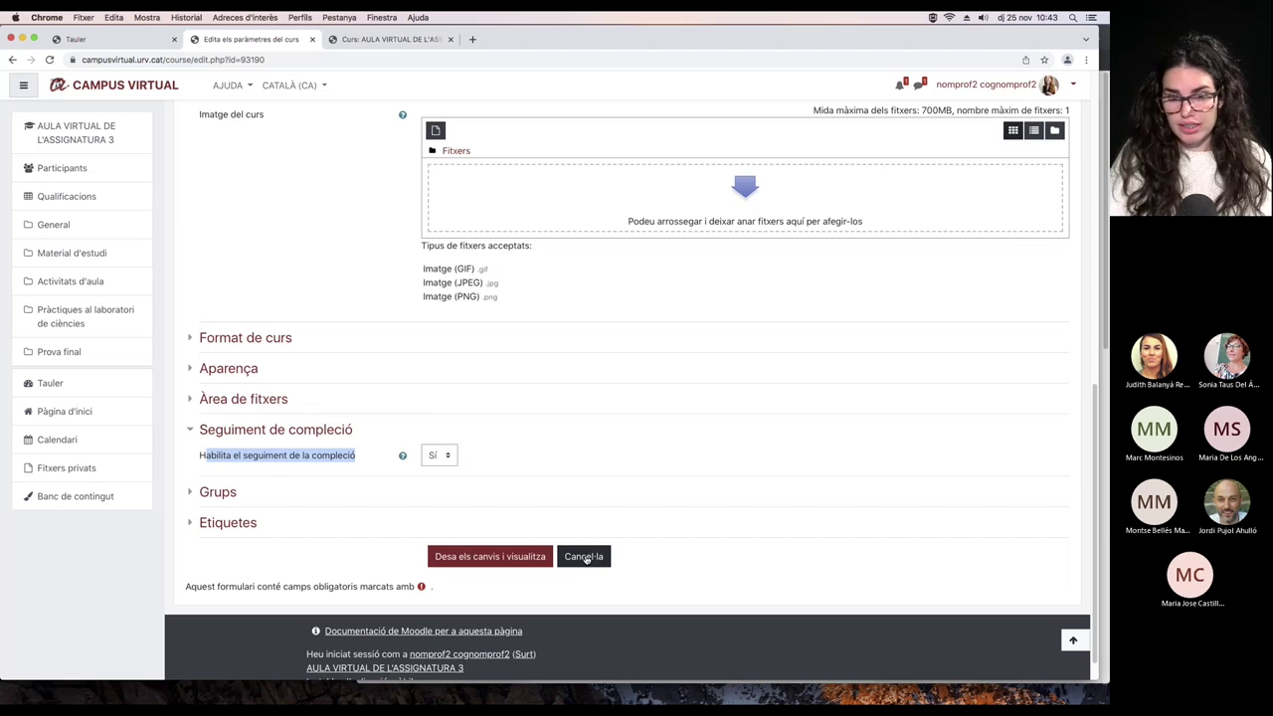
pyautogui.click(593, 558)
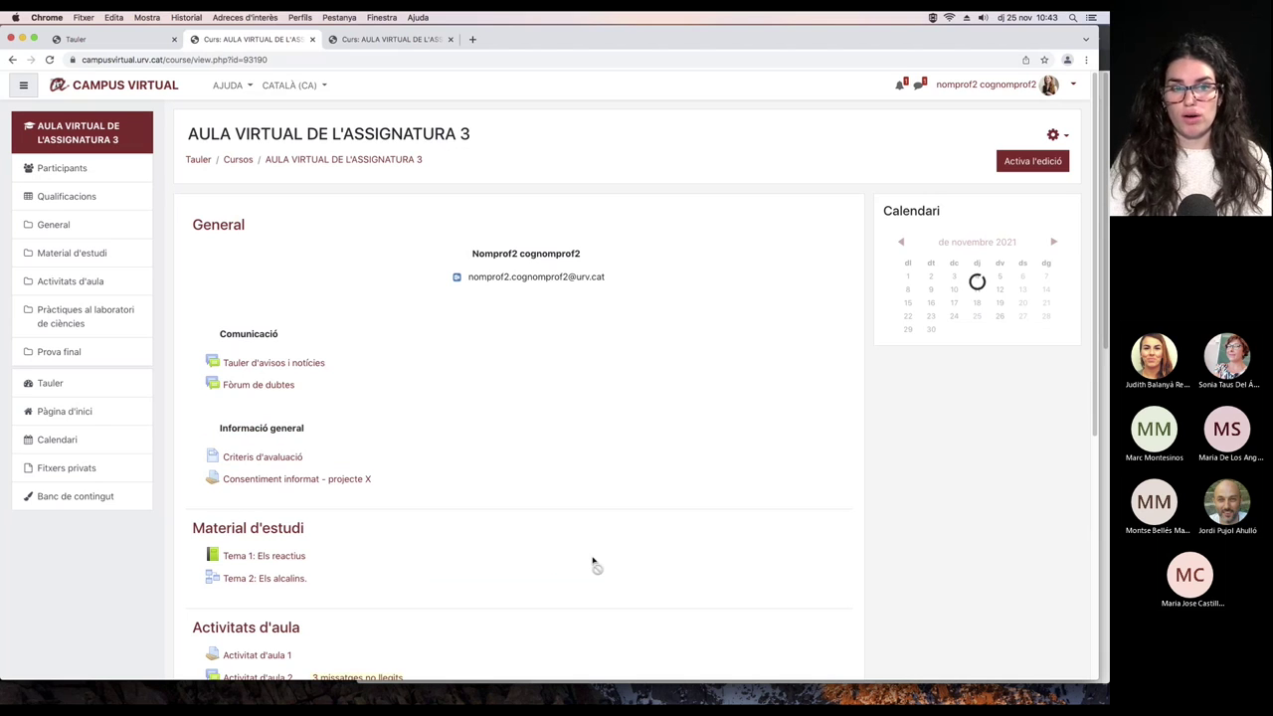
# Open the settings of the Consentiment informat - projecte X assignment and examine its Seguiment de compleció field under Compleció de l'activitat.
pyautogui.click(297, 482)
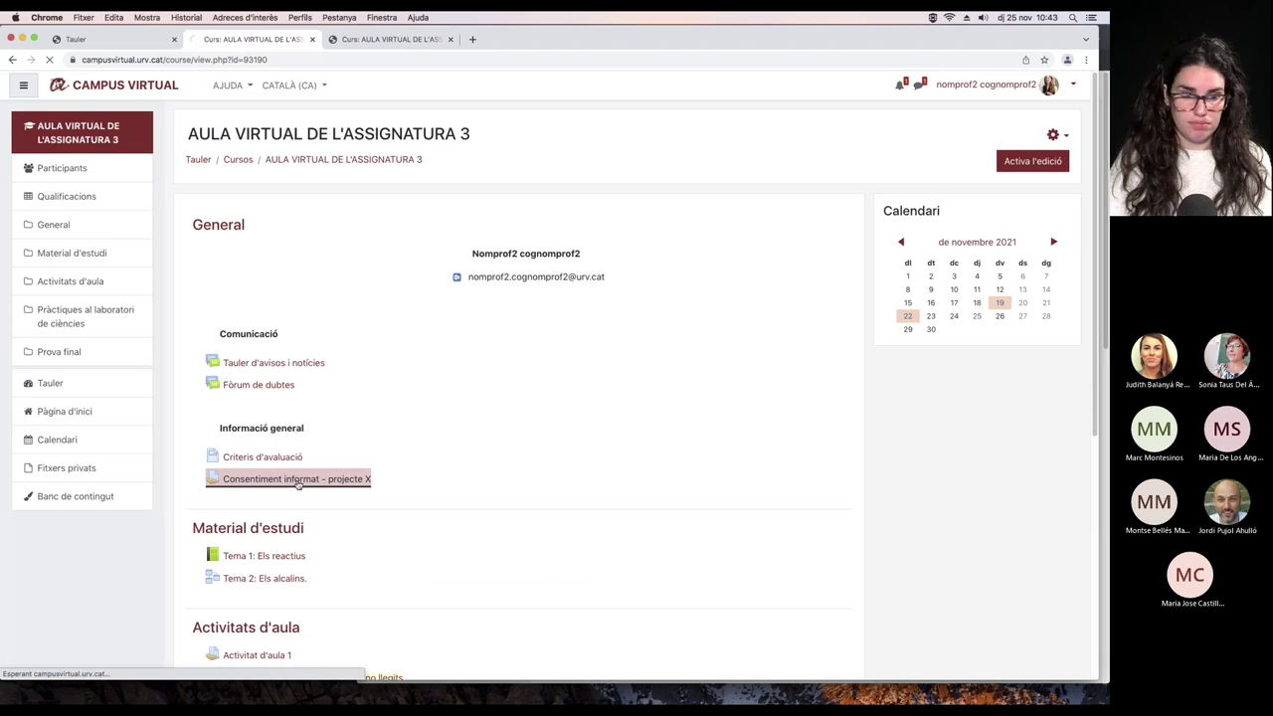
pyautogui.click(1067, 207)
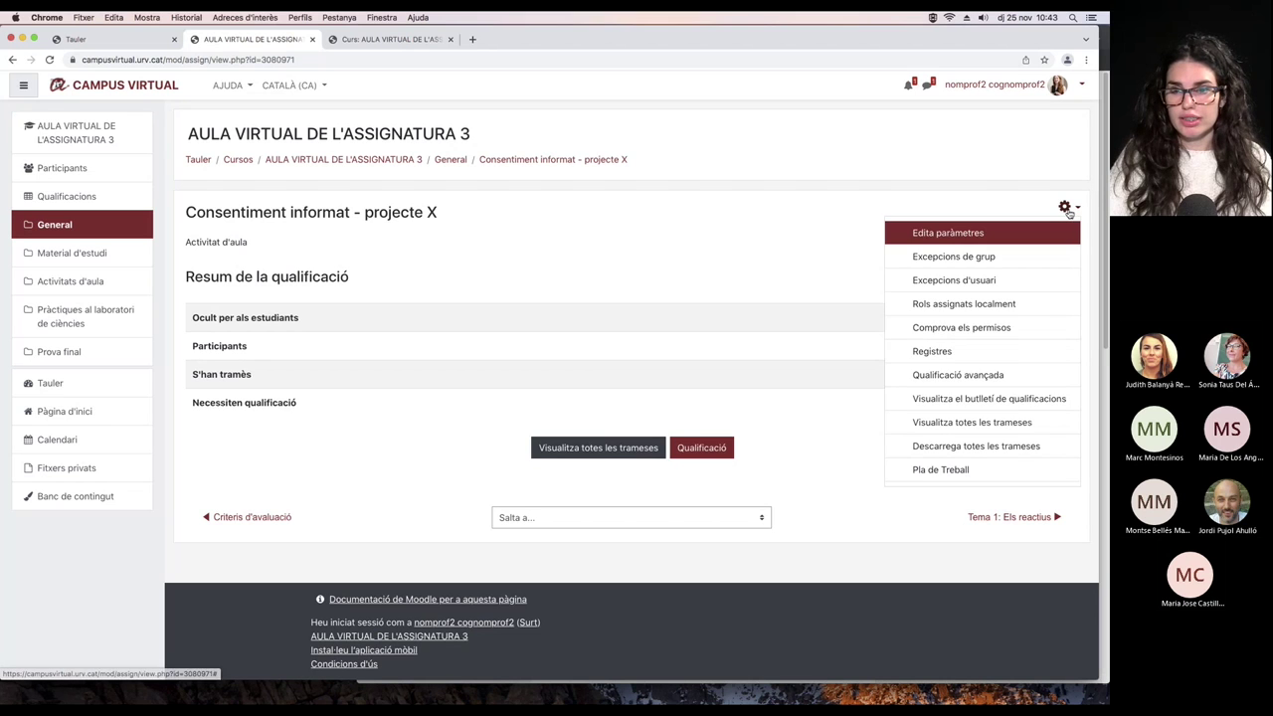
pyautogui.click(977, 232)
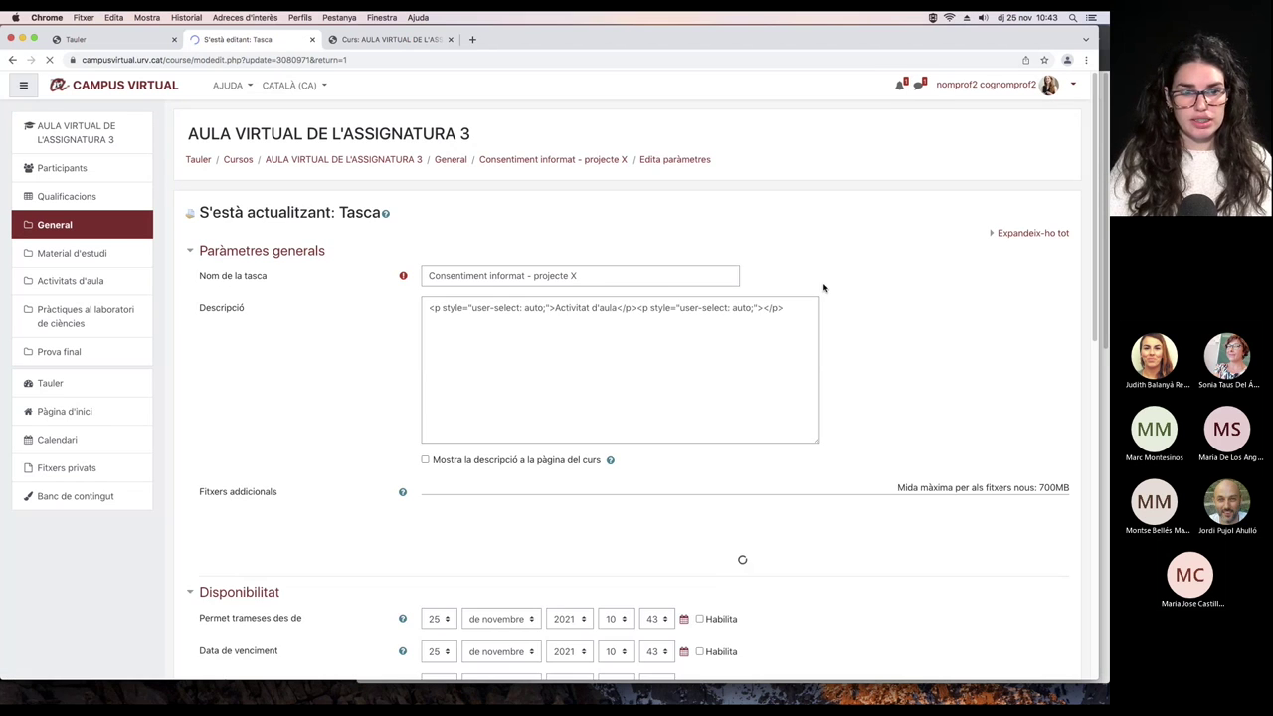
pyautogui.scroll(-10, 304, 517)
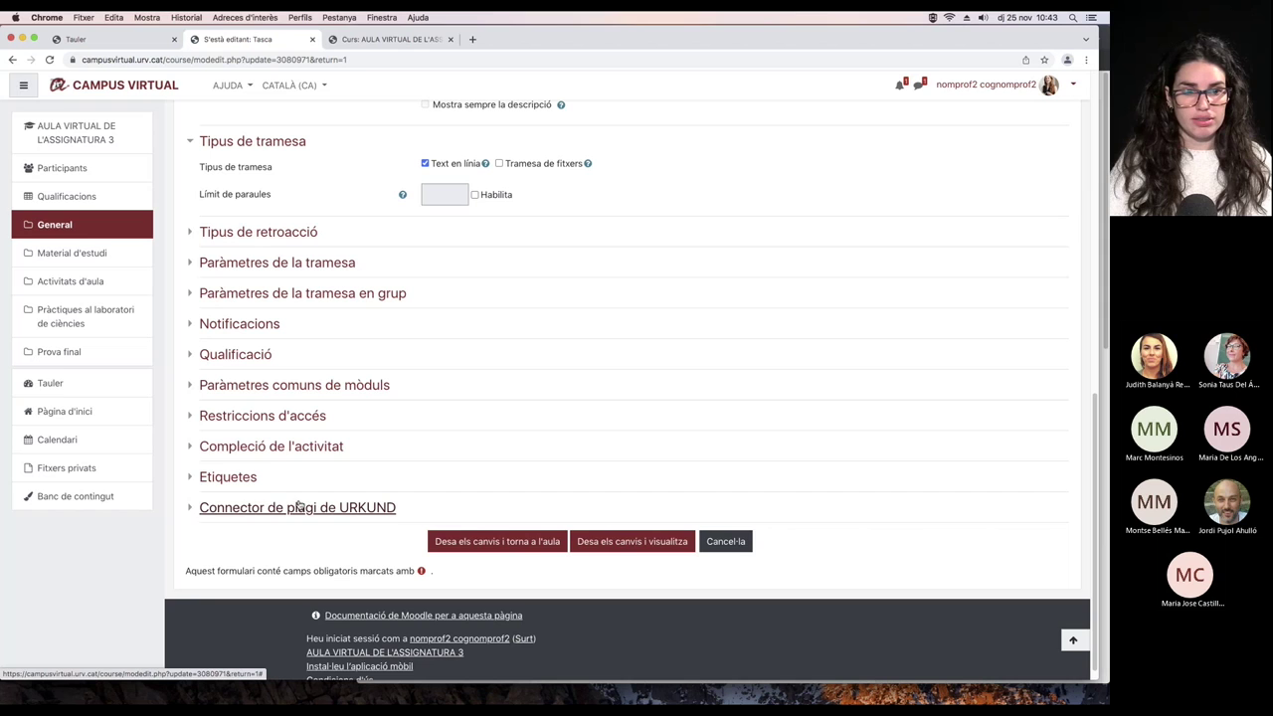
pyautogui.click(314, 448)
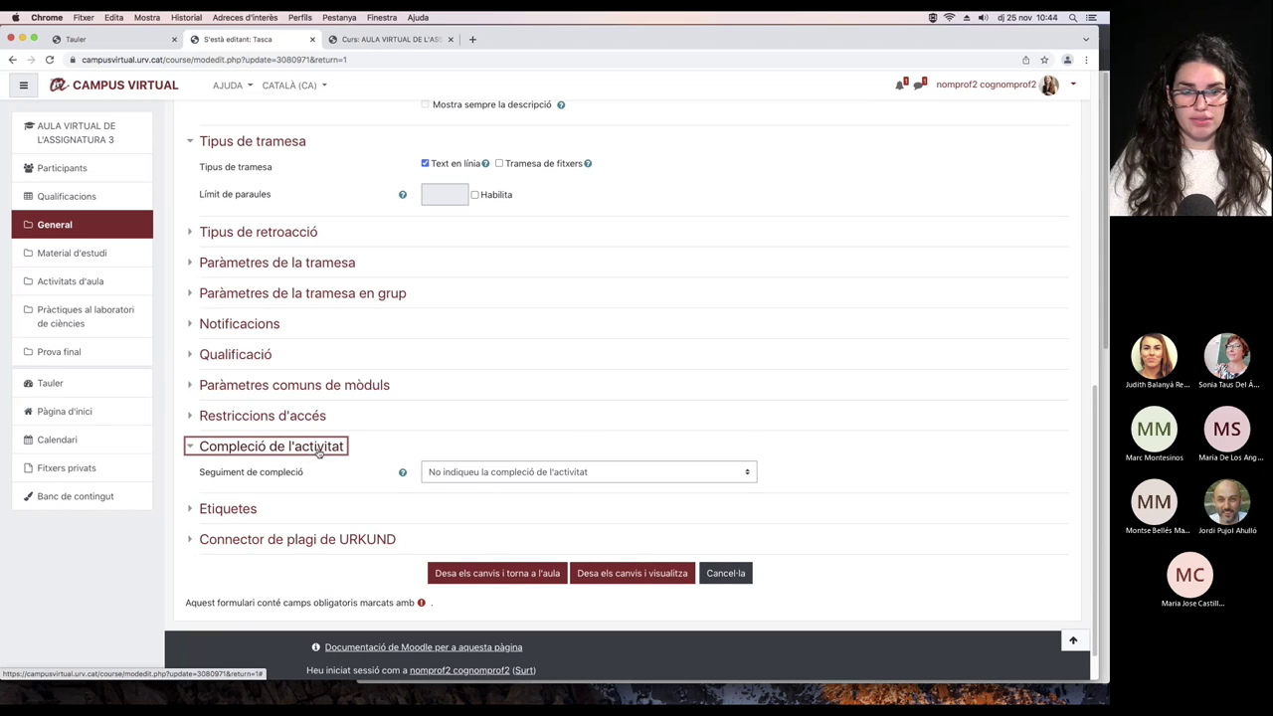
pyautogui.moveTo(215, 473); pyautogui.dragTo(334, 480)
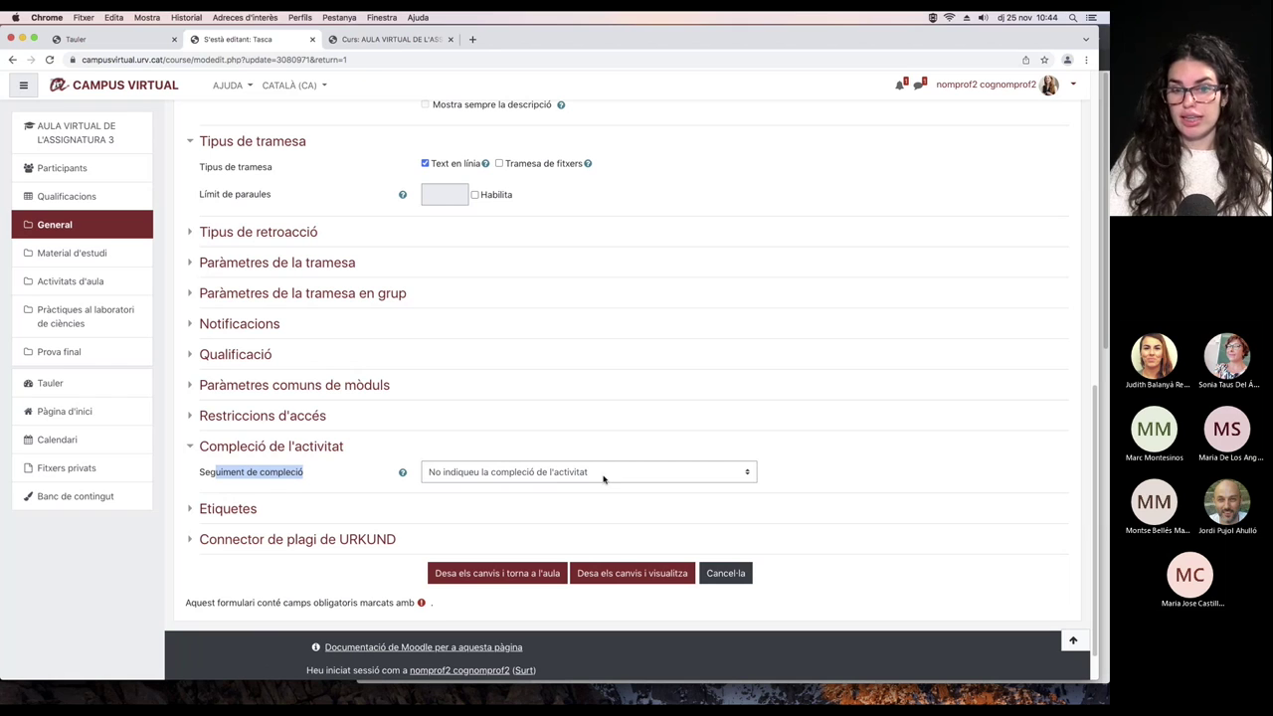
# Try the tracking option Mostra l'activitat com completada si es compleixen les condicions for the assignment, then cancel the form.
pyautogui.click(752, 473)
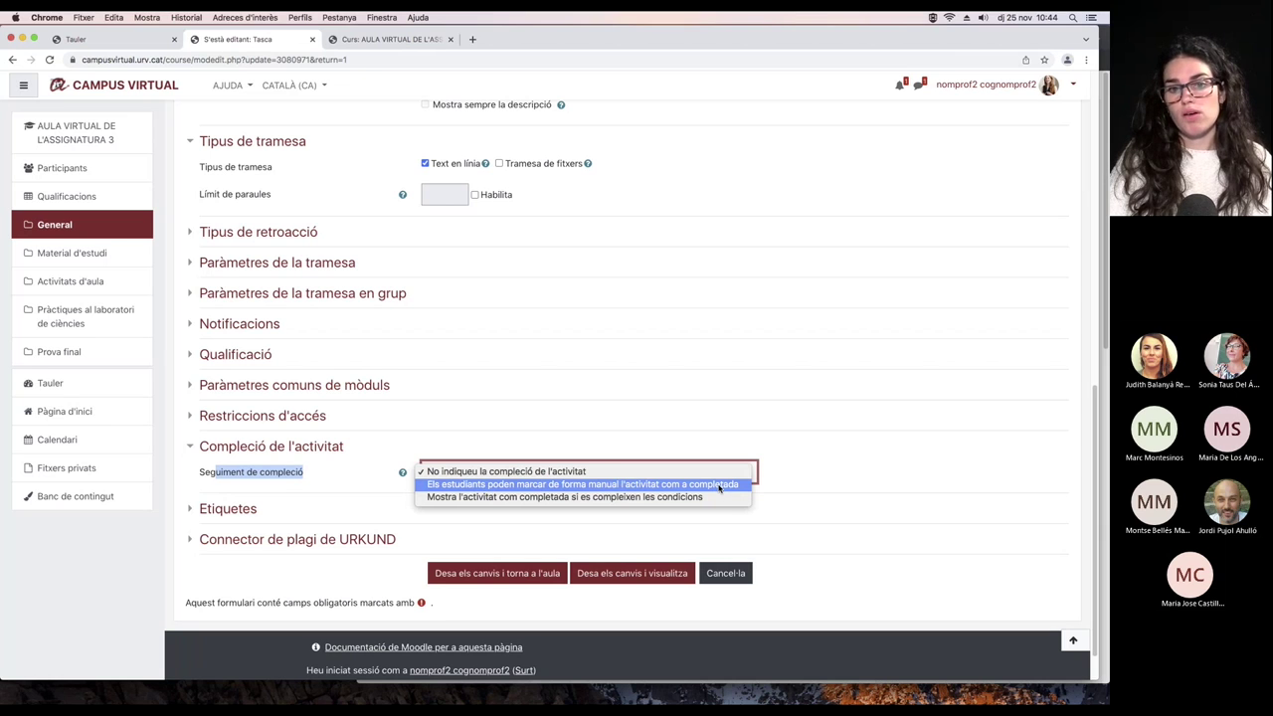
pyautogui.click(718, 497)
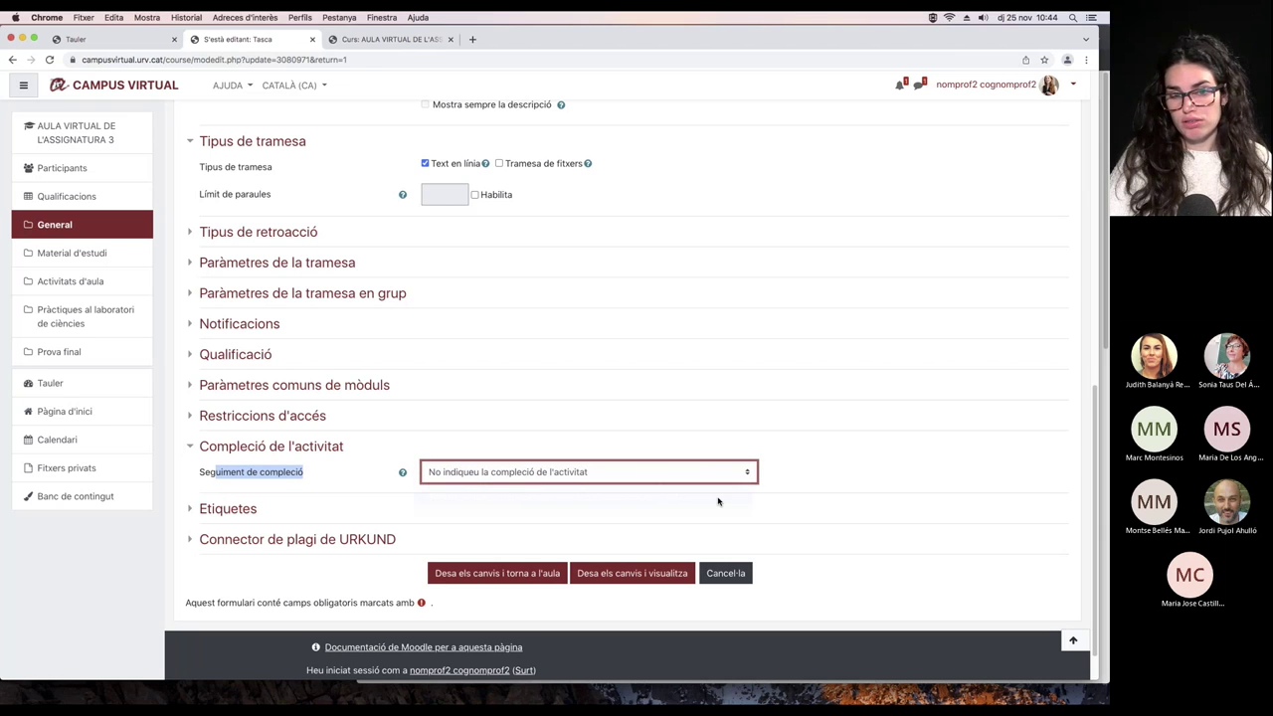
pyautogui.scroll(-5, 718, 500)
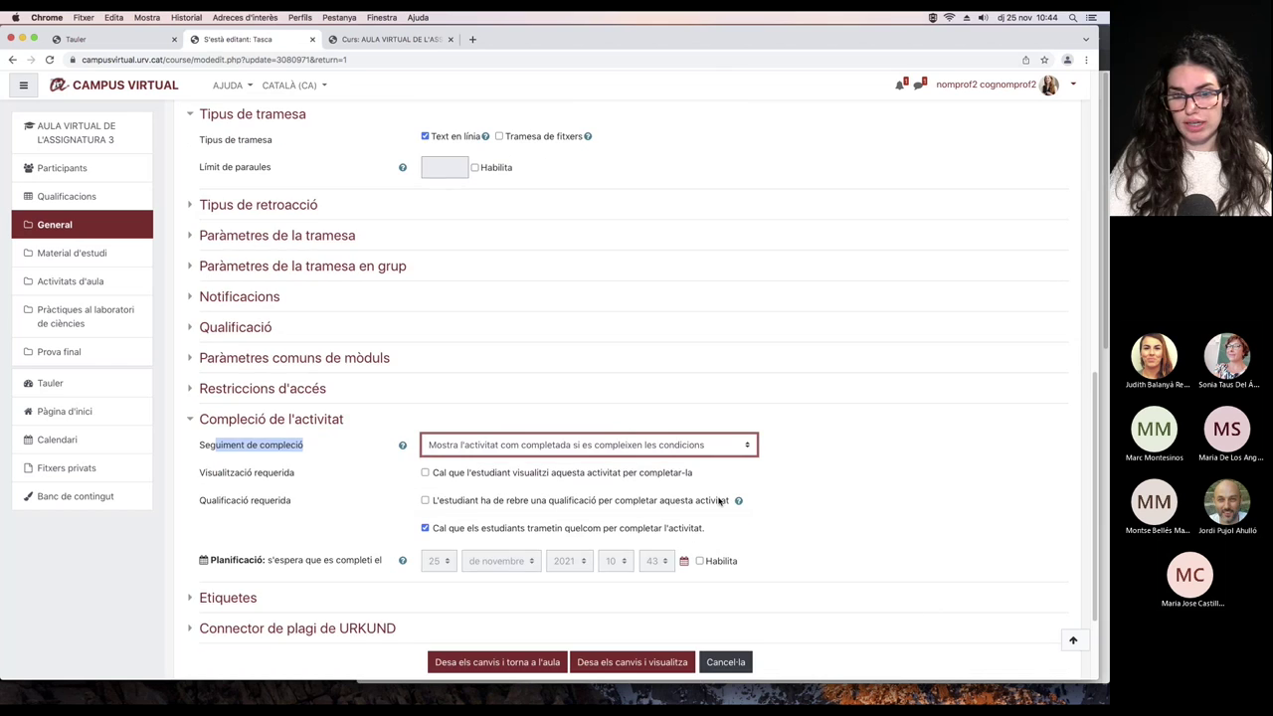
pyautogui.click(741, 529)
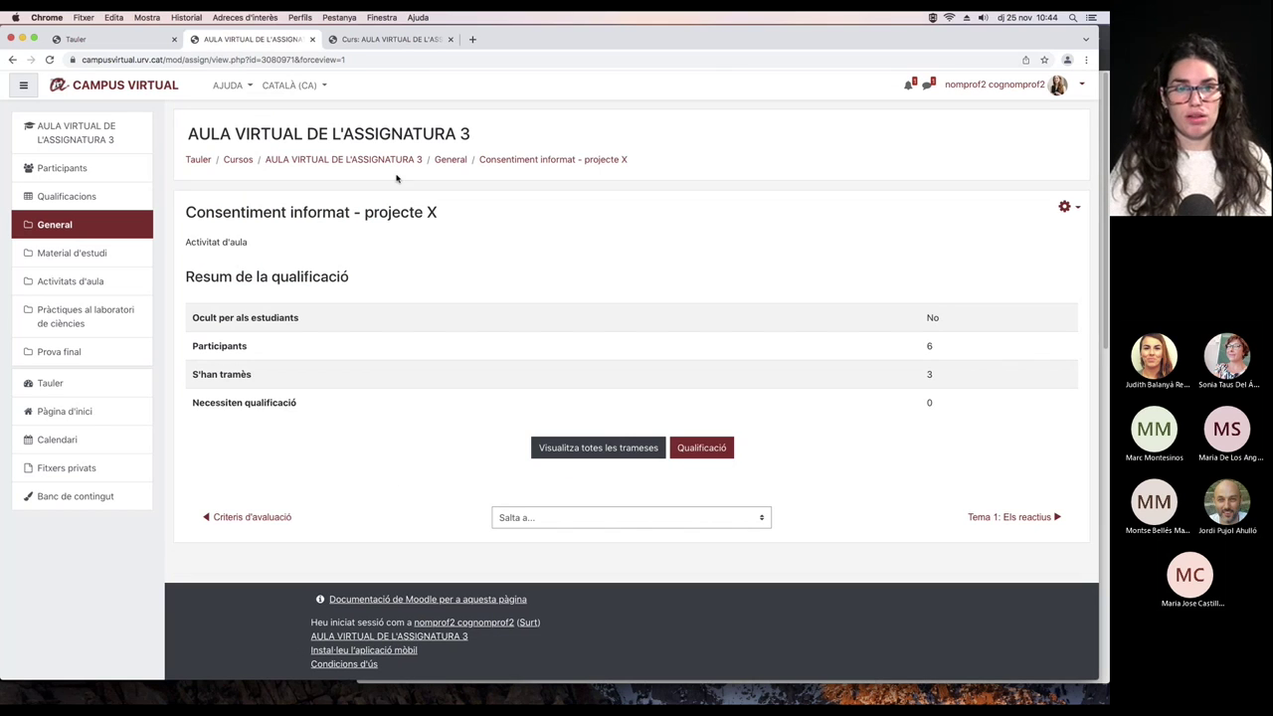
# Return to the main page of AULA VIRTUAL DE L'ASSIGNATURA 3 and look through its activities.
pyautogui.click(396, 162)
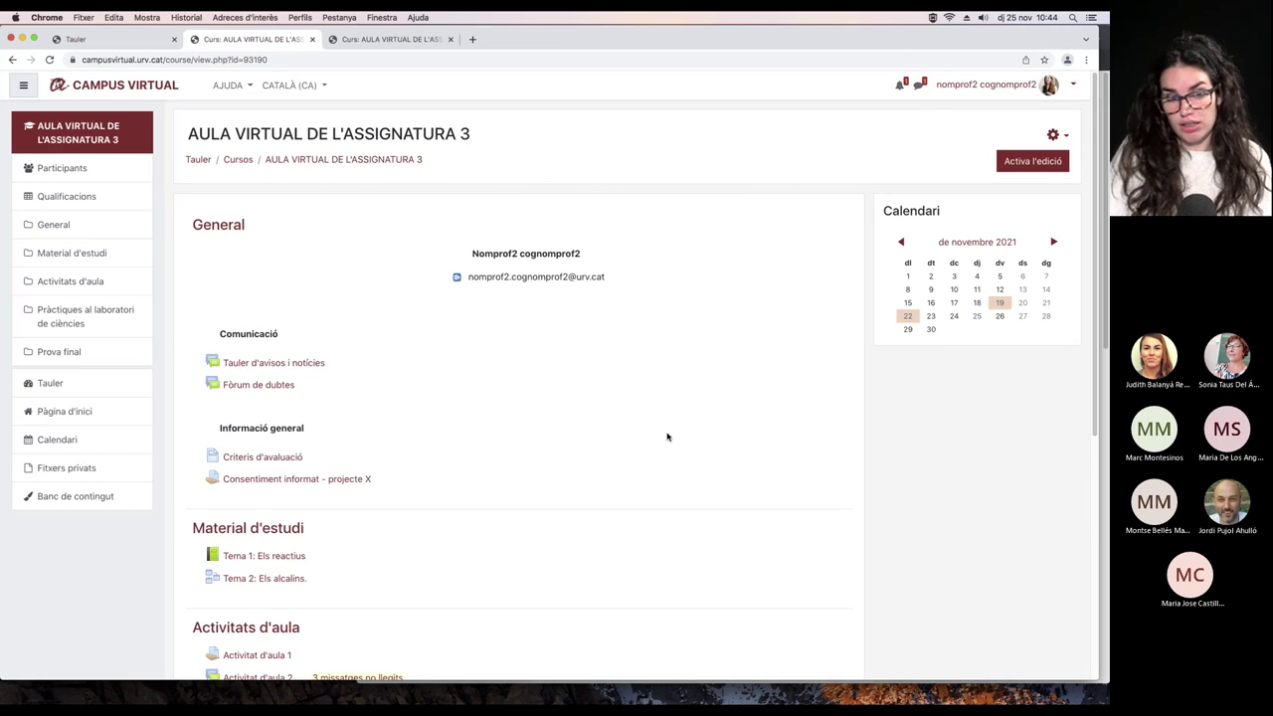
pyautogui.scroll(-7, 667, 435)
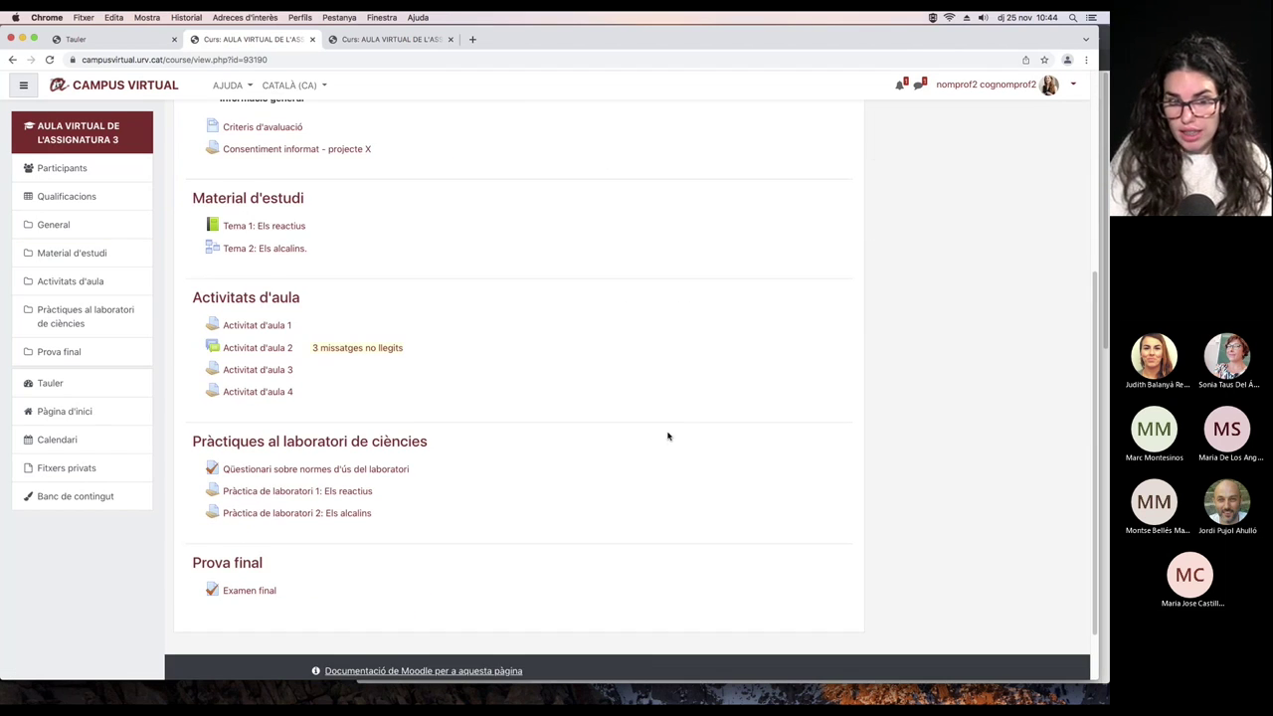
pyautogui.scroll(7, 667, 435)
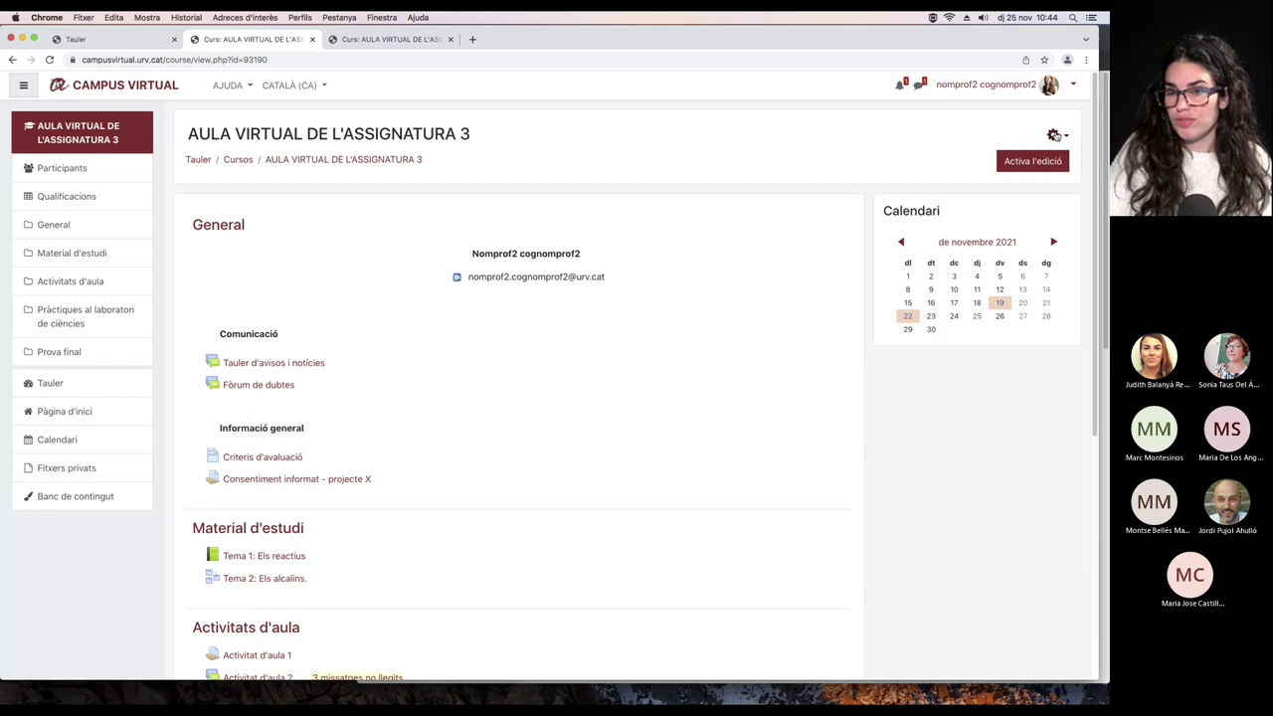
# Open the course completion settings of AULA VIRTUAL DE L'ASSIGNATURA 3 and look through the Edita en massa la compleció d'activitat list.
pyautogui.click(1055, 137)
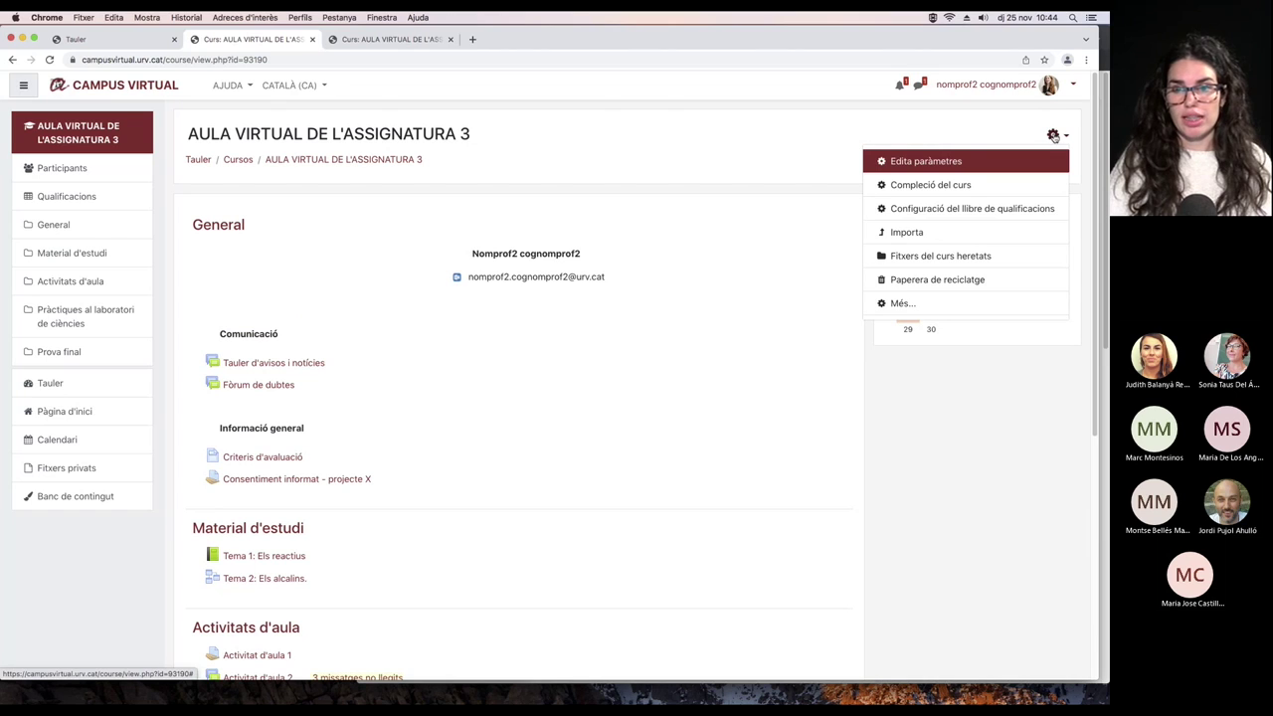
pyautogui.click(958, 186)
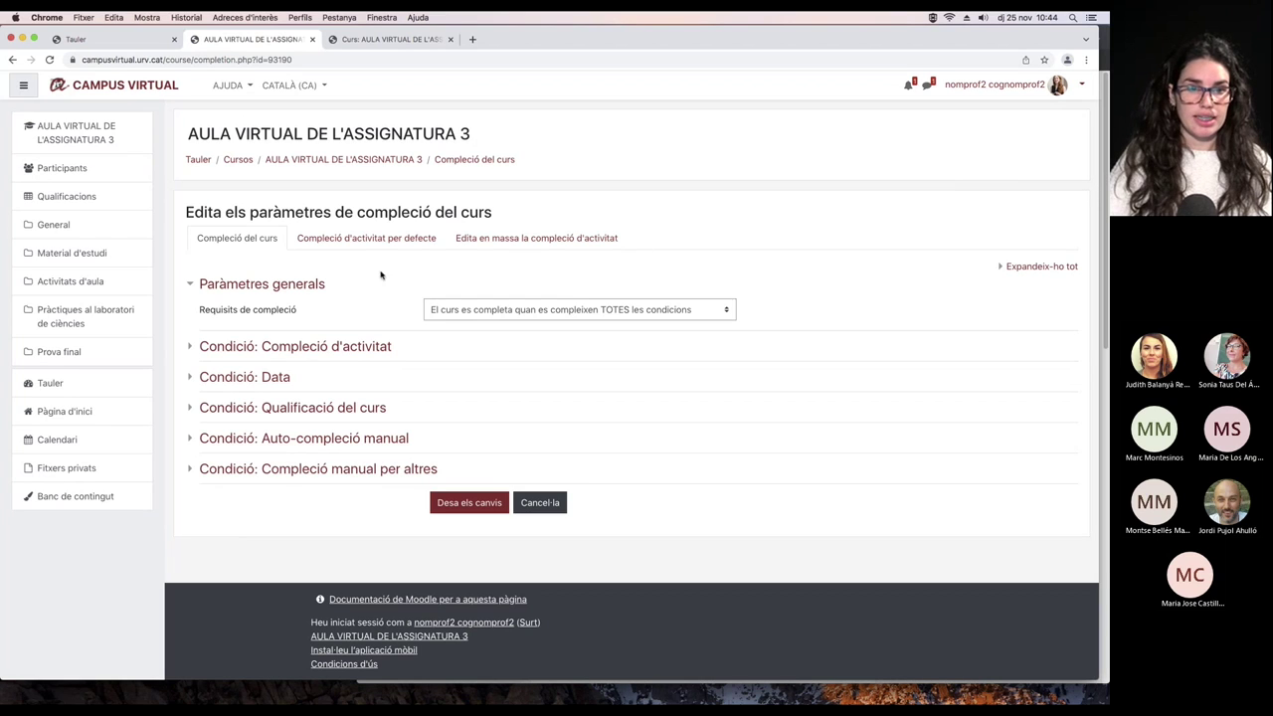
pyautogui.click(580, 240)
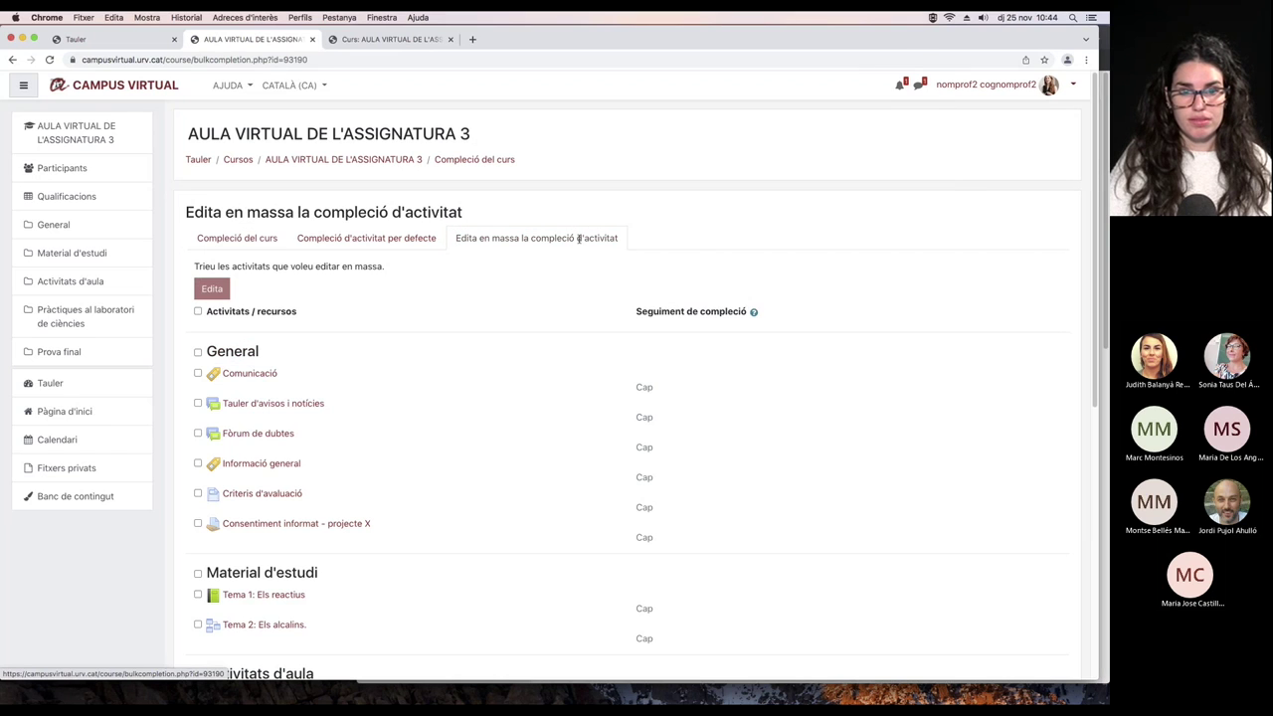
pyautogui.scroll(-1, 579, 241)
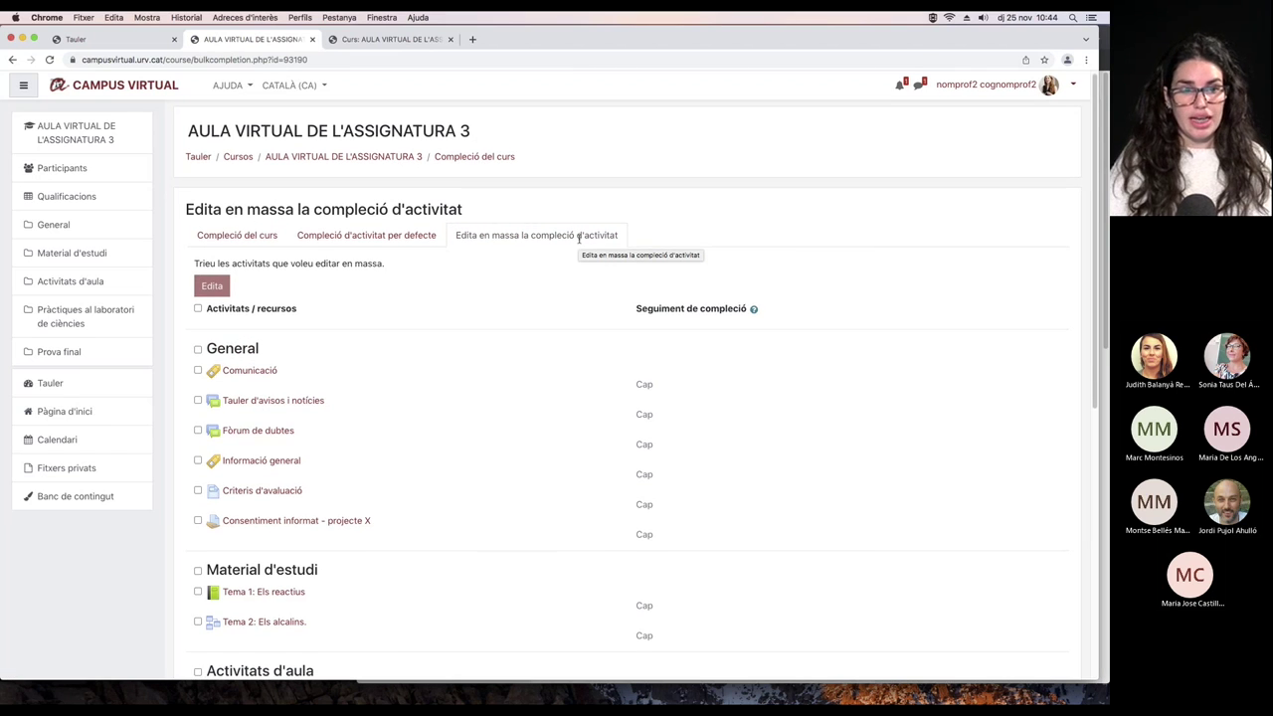
pyautogui.scroll(-1, 580, 241)
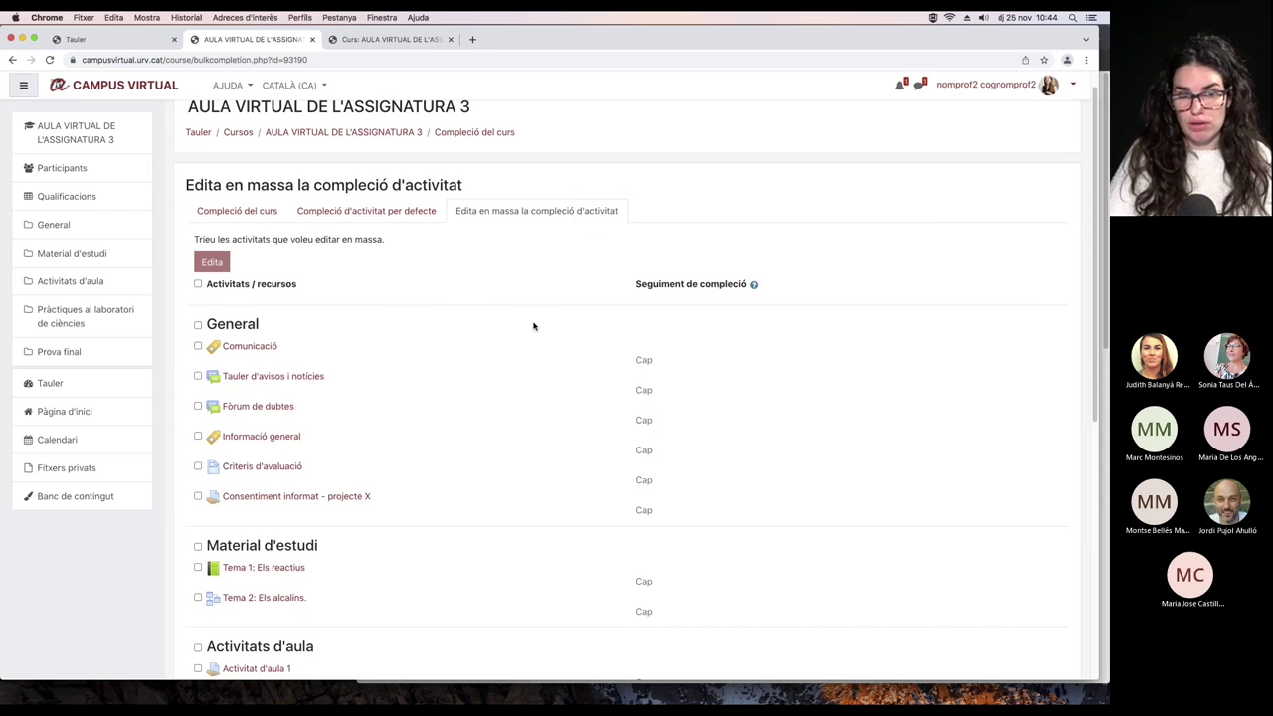
pyautogui.scroll(-4, 537, 324)
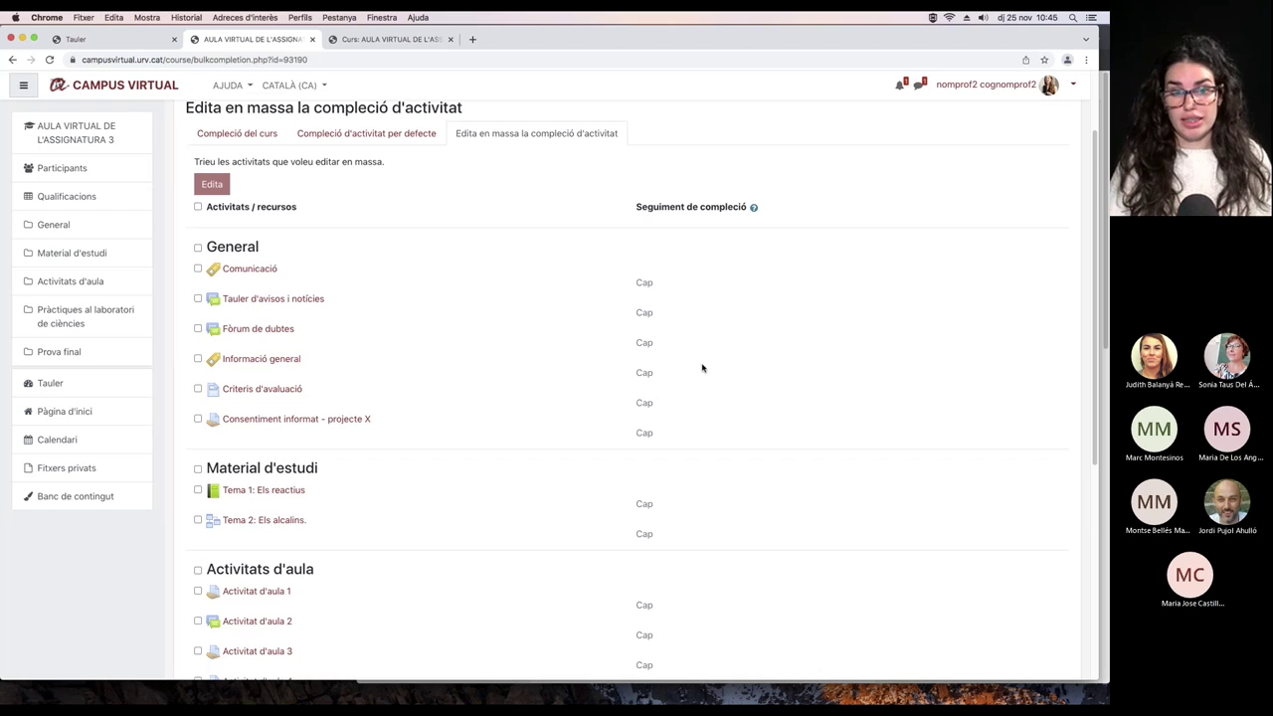
# Select Consentiment informat - projecte X, Activitat d'aula 1, 3 and 4, and Pràctica de laboratori 1 and 2, and open them for bulk completion editing.
pyautogui.click(198, 419)
pyautogui.scroll(-2, 193, 425)
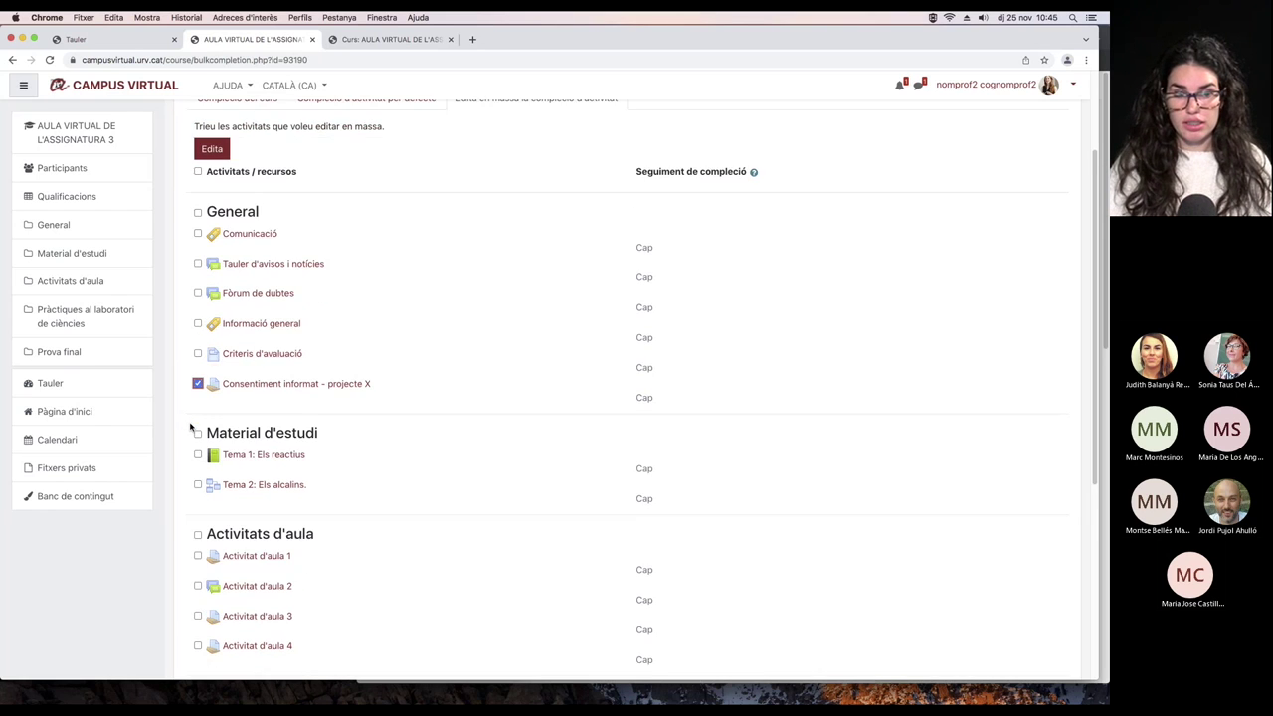
pyautogui.scroll(-4, 193, 428)
pyautogui.click(198, 334)
pyautogui.click(197, 422)
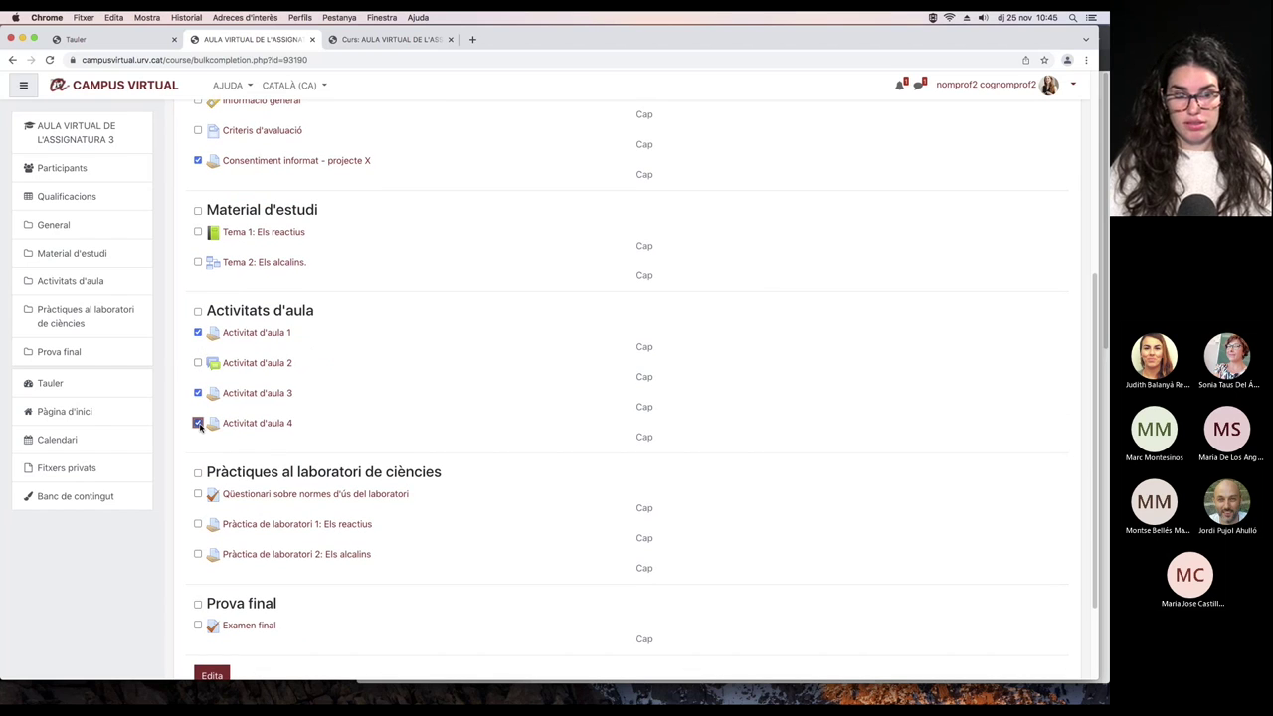
pyautogui.click(197, 524)
pyautogui.click(198, 554)
pyautogui.scroll(-3, 339, 542)
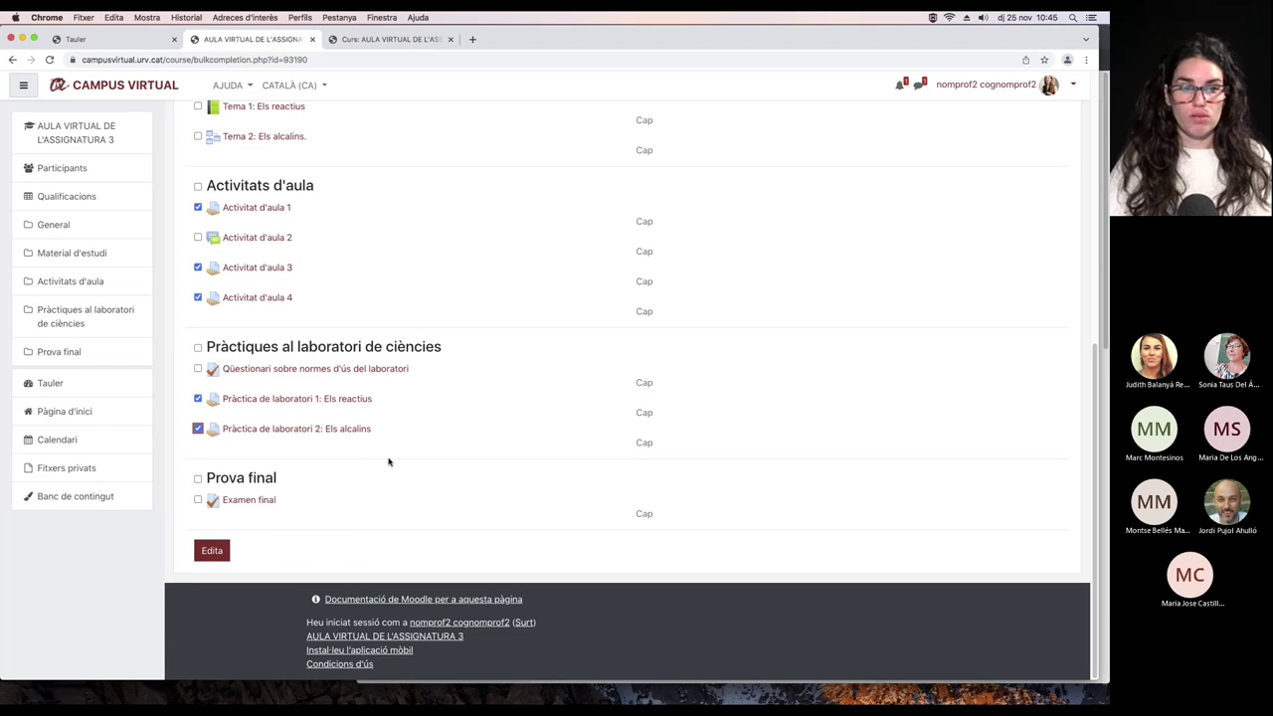
pyautogui.click(215, 551)
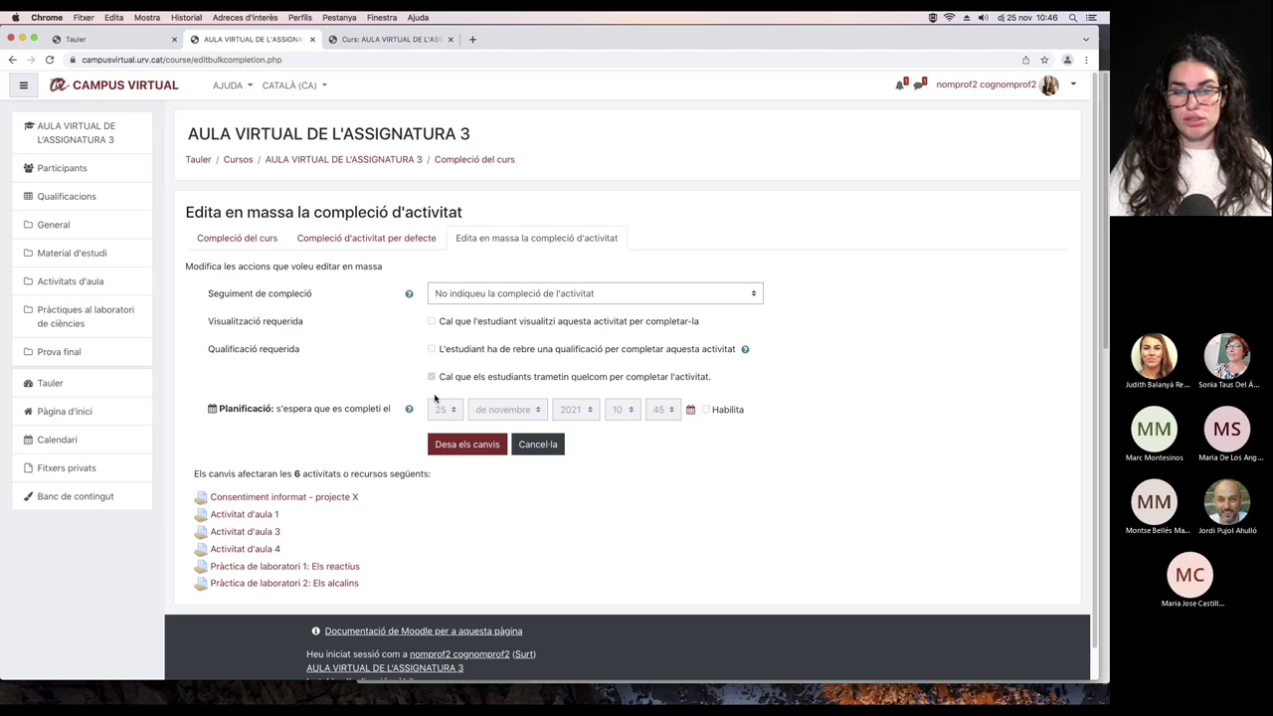
# Set Seguiment de compleció to Mostra l'activitat com completada si es compleixen les condicions for the selected assignments and save the changes.
pyautogui.click(758, 296)
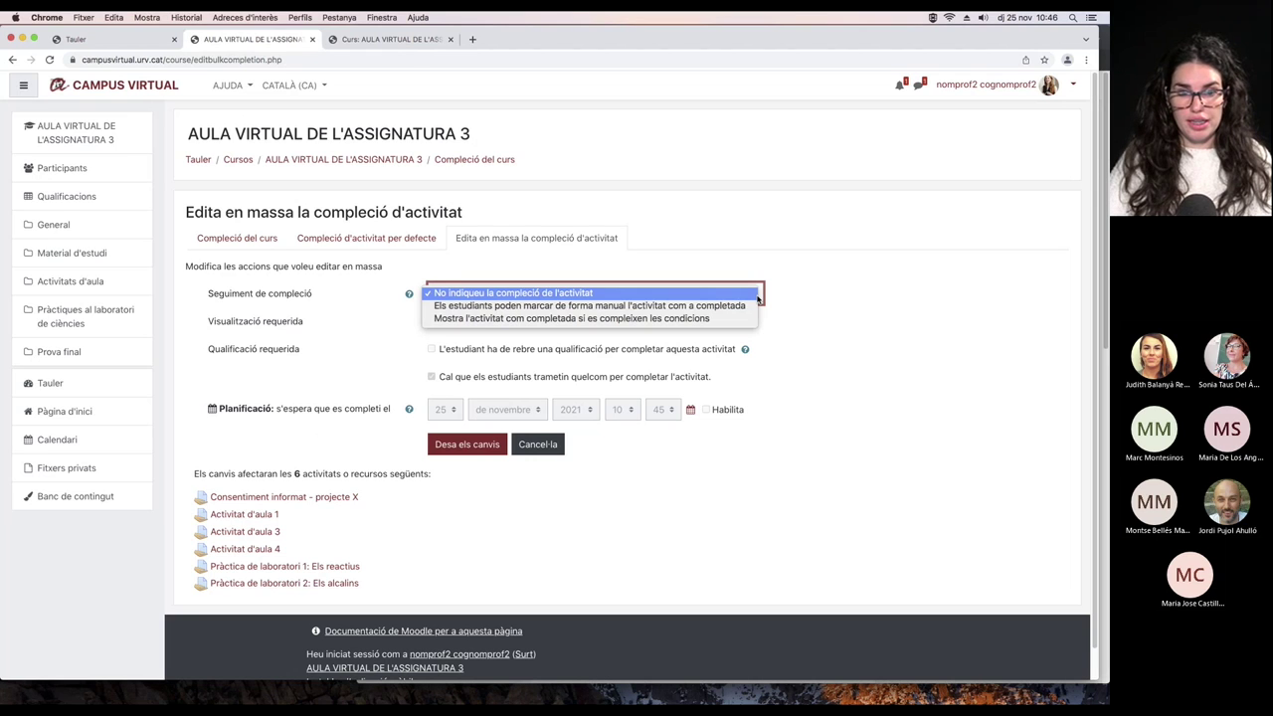
pyautogui.click(723, 319)
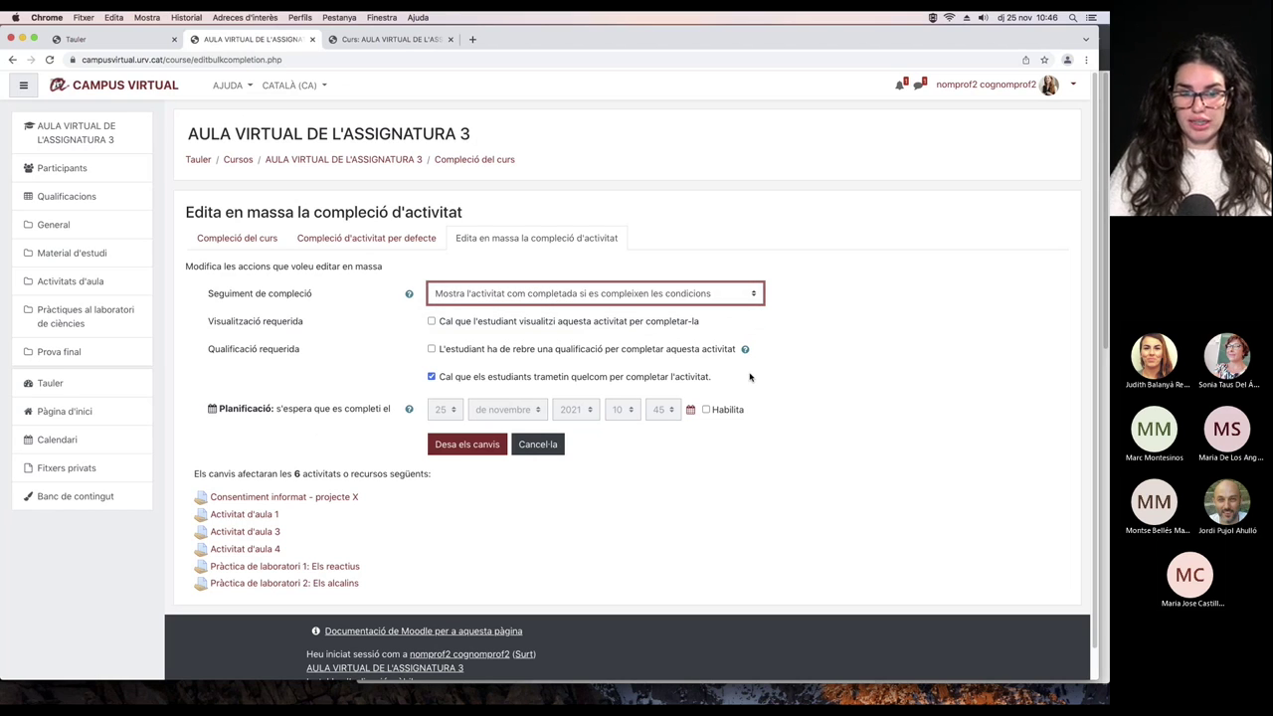
pyautogui.click(480, 448)
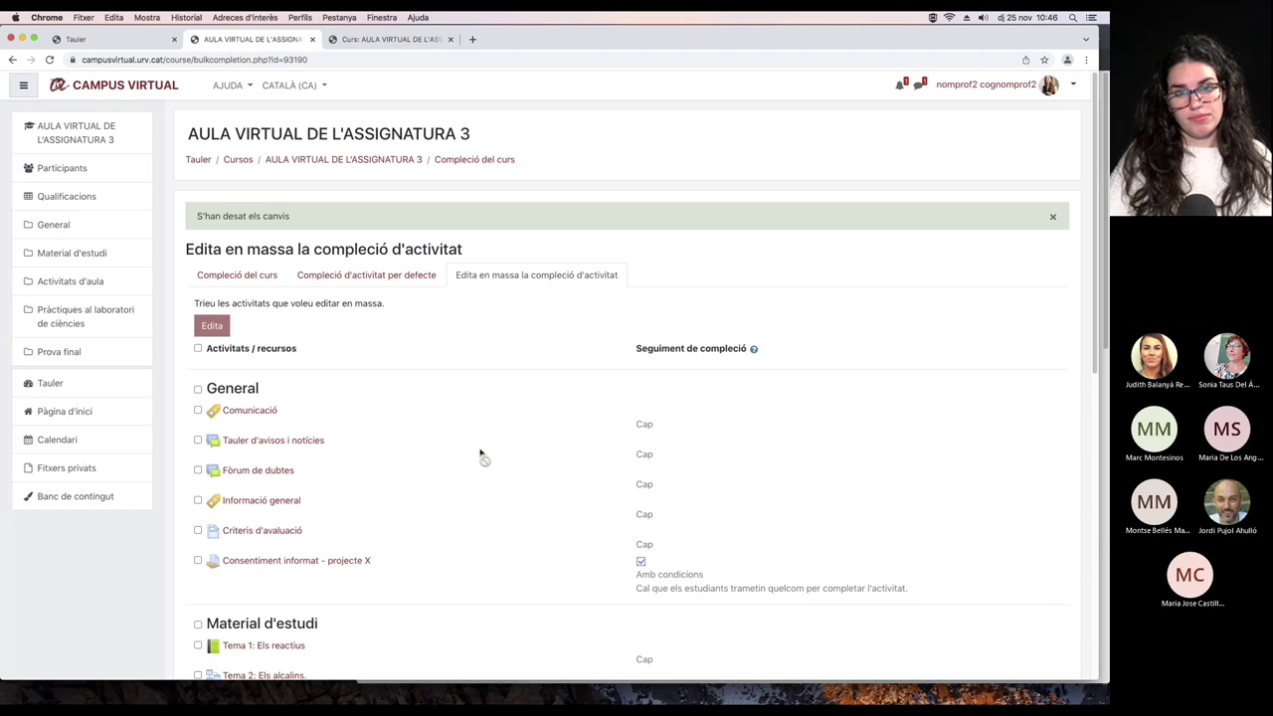
# Review the completion conditions listed for the assignments in the Seguiment de compleció column.
pyautogui.scroll(-2, 479, 452)
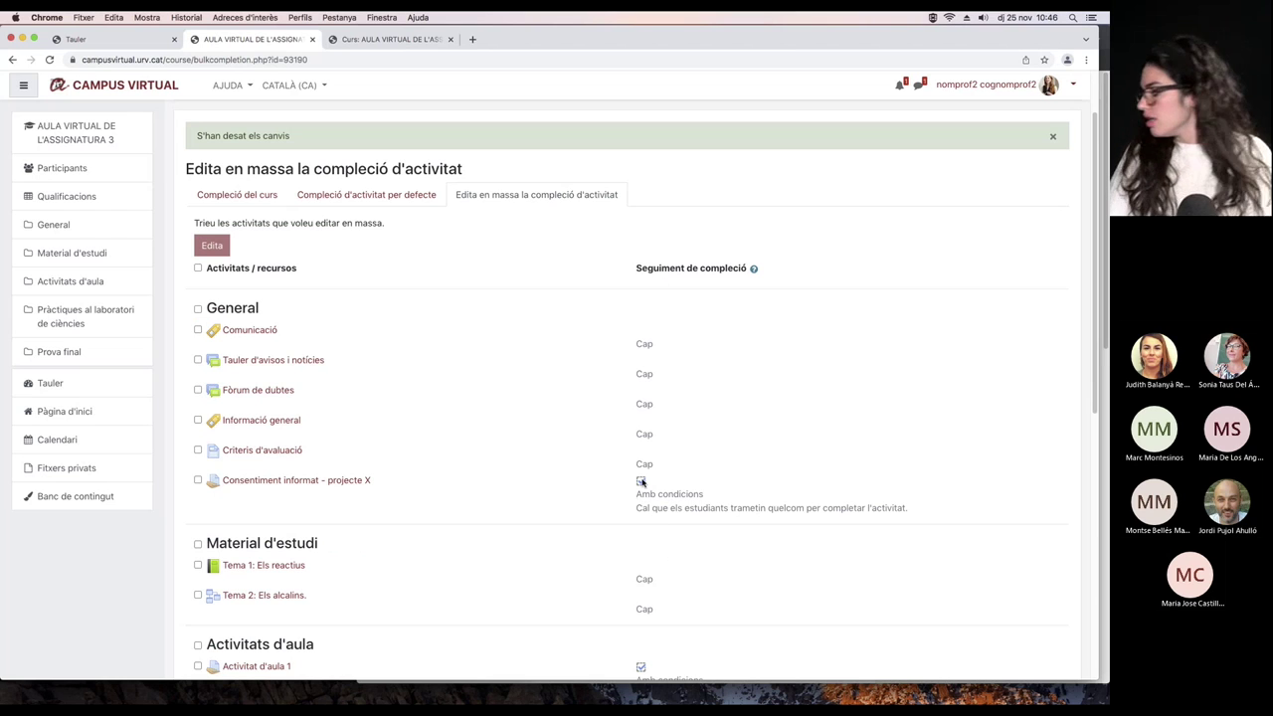
pyautogui.moveTo(641, 482)
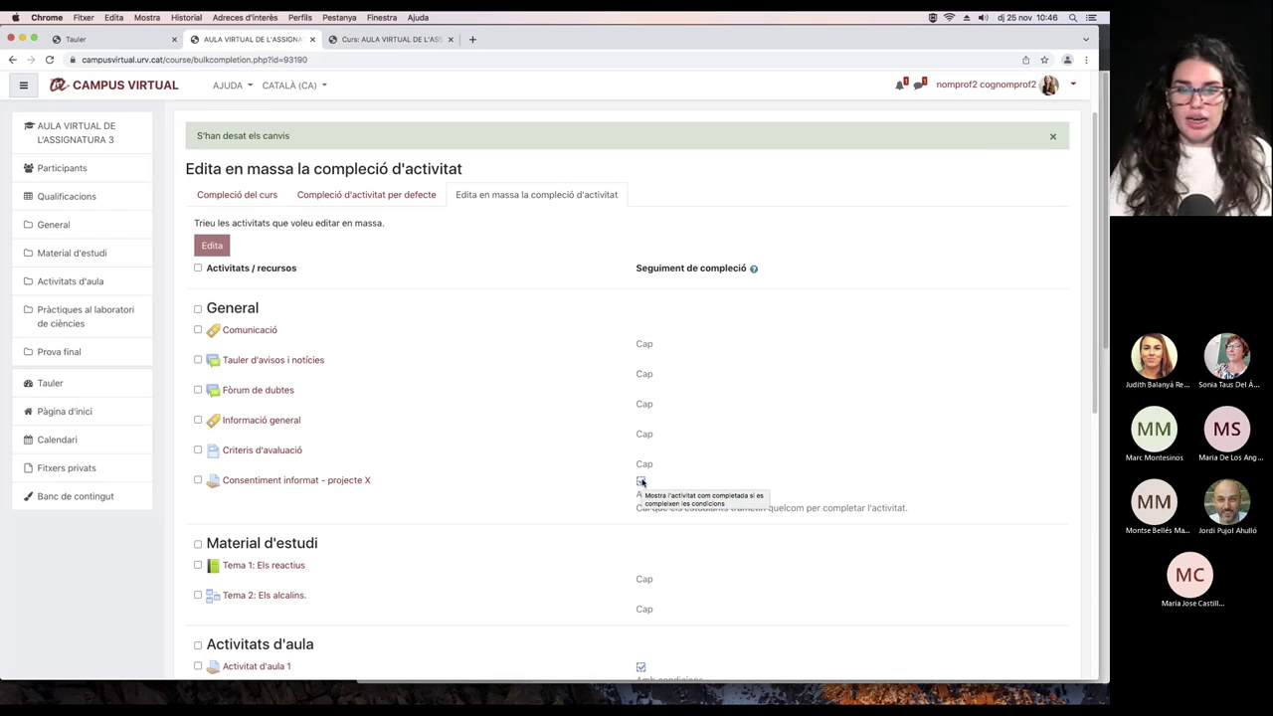
pyautogui.moveTo(641, 485); pyautogui.dragTo(897, 507)
pyautogui.scroll(-5, 540, 463)
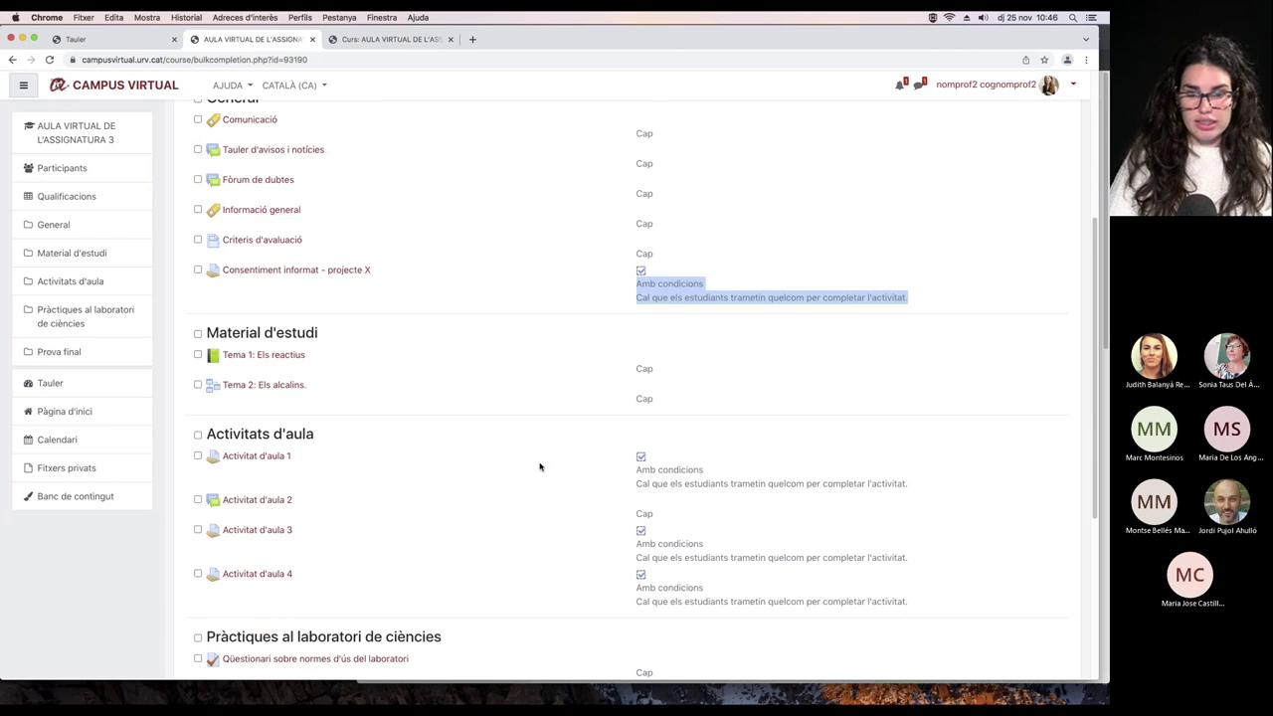
pyautogui.scroll(2, 540, 466)
pyautogui.scroll(2, 539, 466)
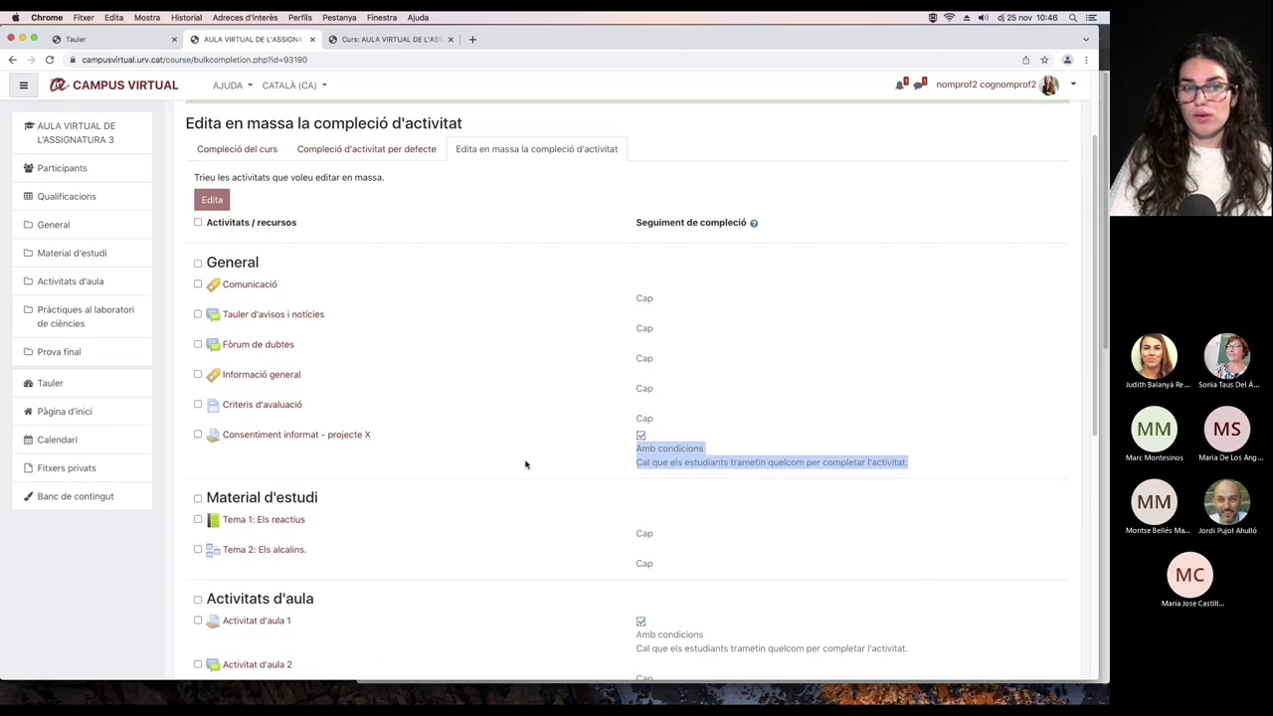
# Select the Fòrum de dubtes forum and the Examen final quiz and open them for bulk completion editing.
pyautogui.click(198, 344)
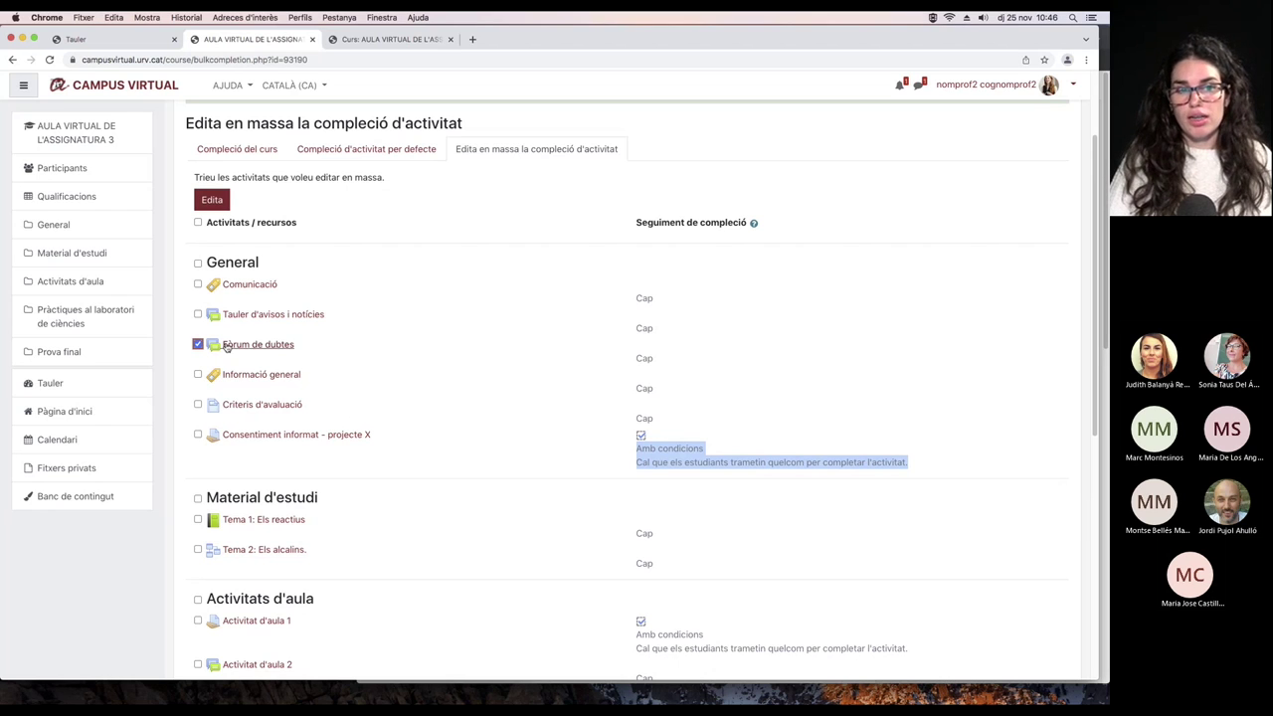
pyautogui.scroll(-5, 262, 383)
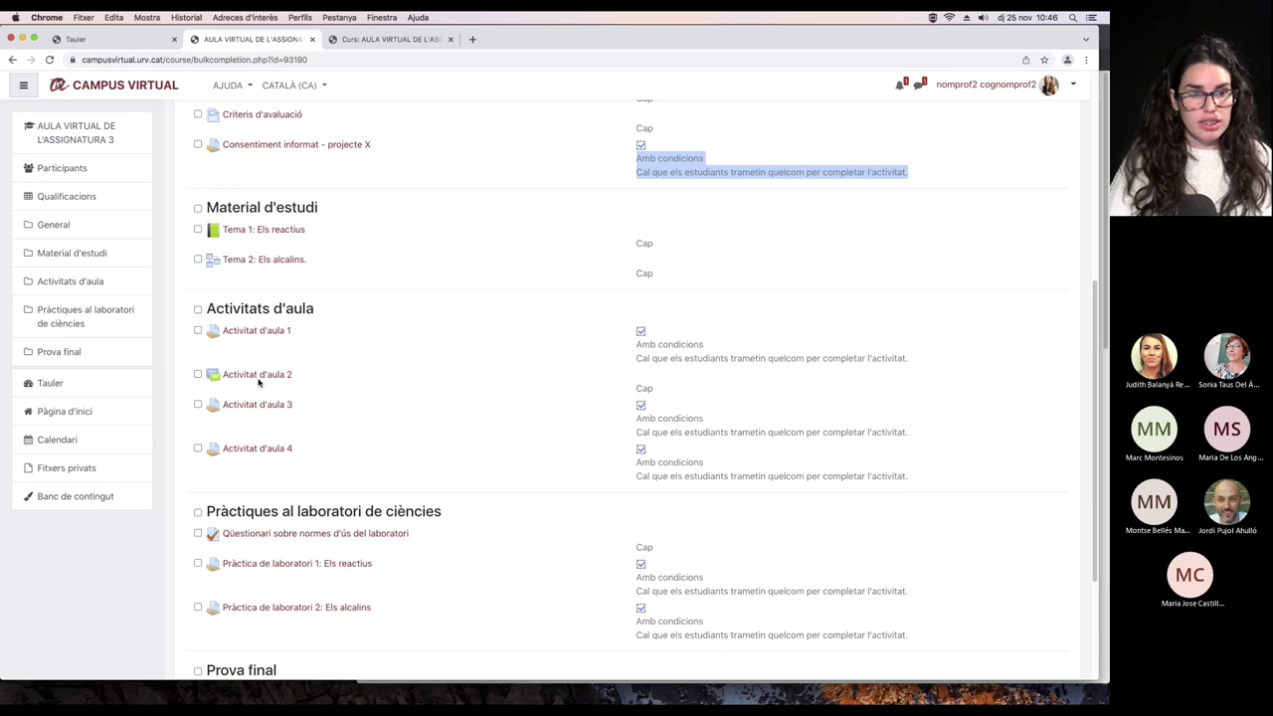
pyautogui.scroll(-3, 251, 382)
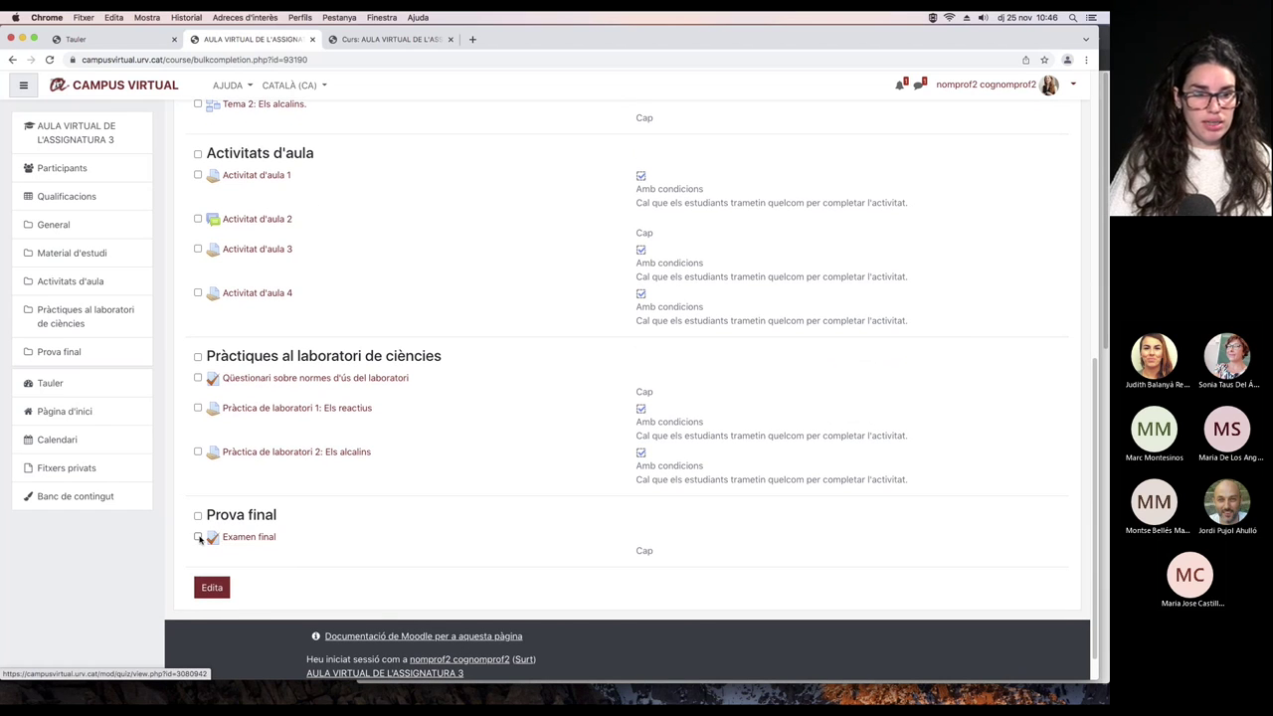
pyautogui.click(198, 537)
pyautogui.click(220, 588)
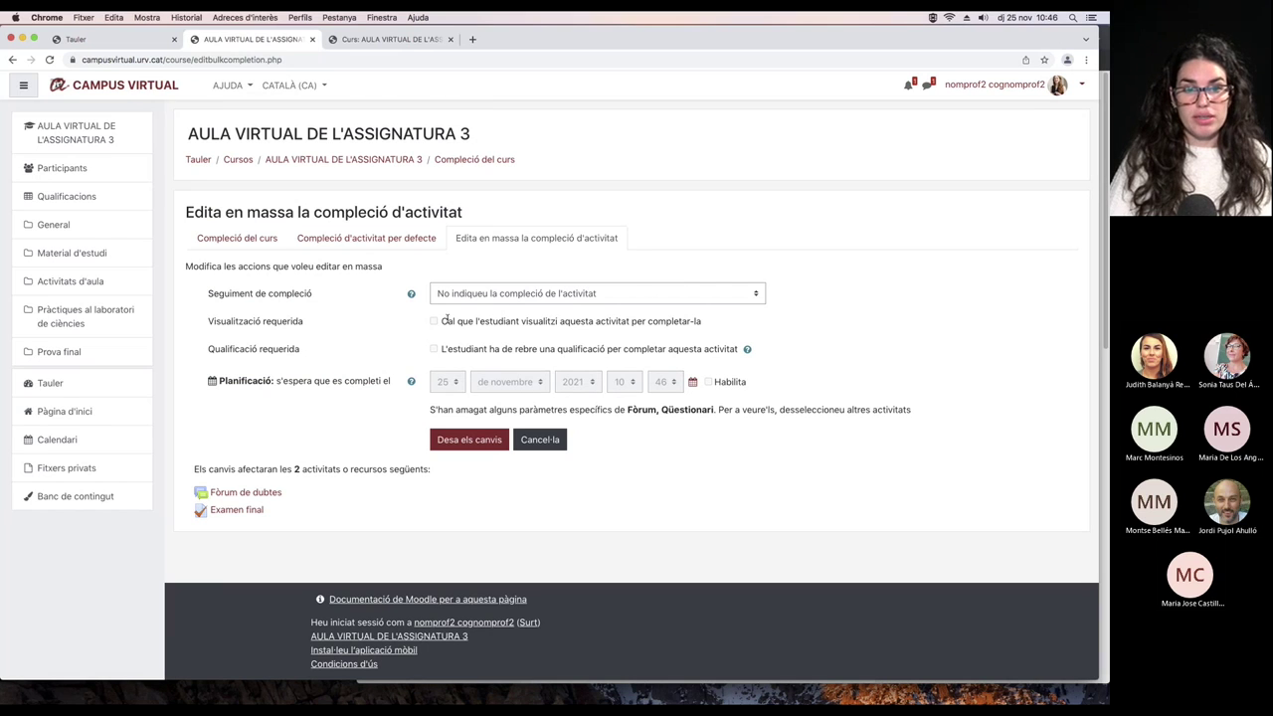
# Try condition-based tracking with the viewing and grade requirements for the forum and quiz, check the hidden-parameters note, and cancel.
pyautogui.click(478, 297)
pyautogui.press('Escape')
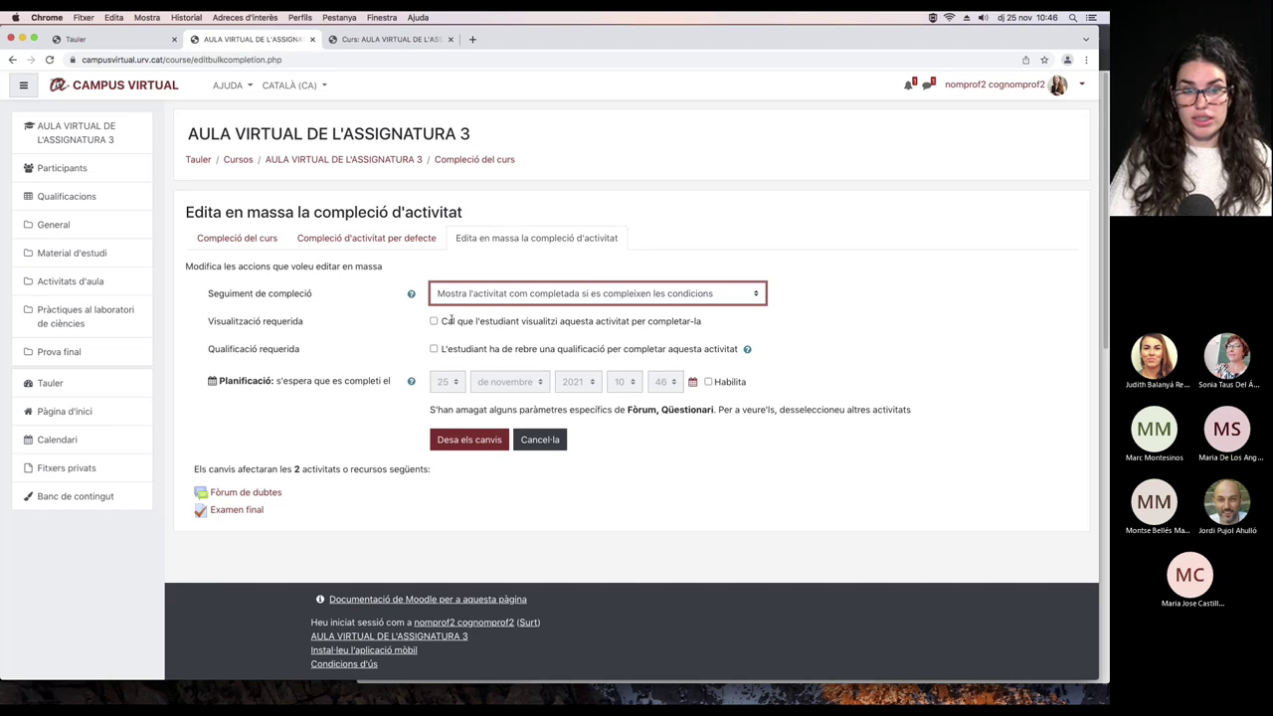
pyautogui.click(434, 321)
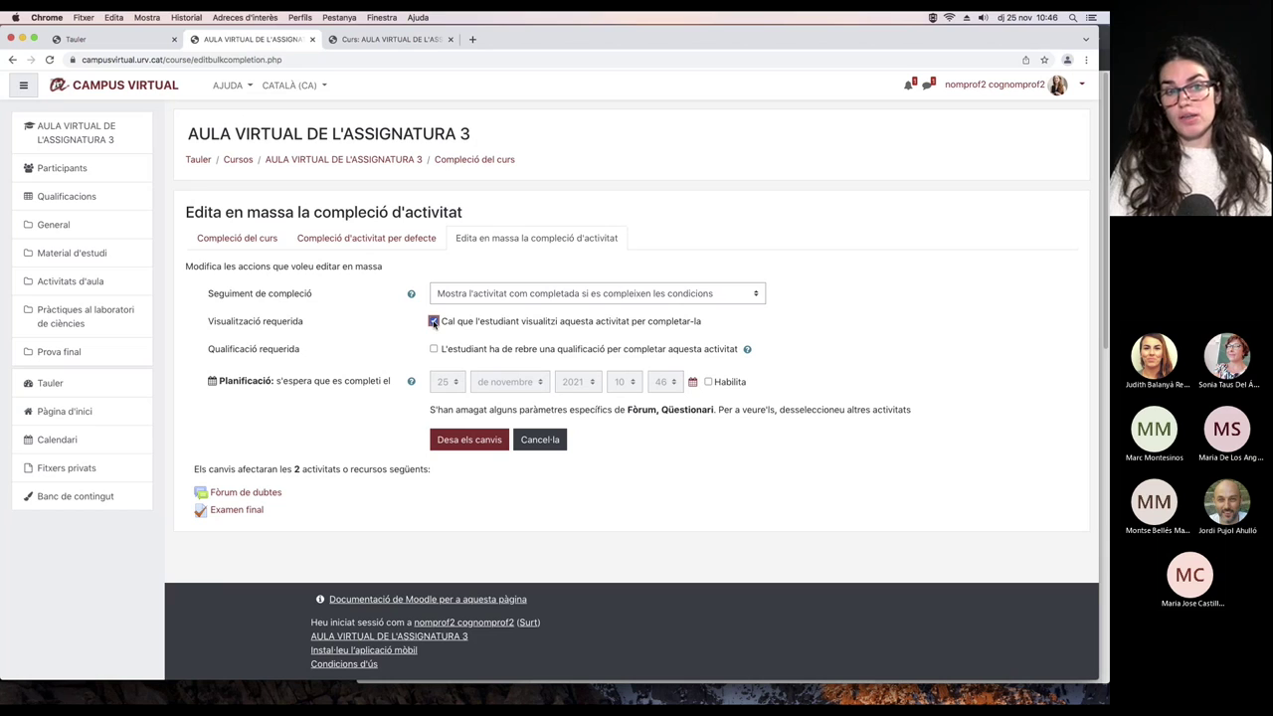
pyautogui.moveTo(214, 355); pyautogui.dragTo(297, 353)
pyautogui.click(433, 349)
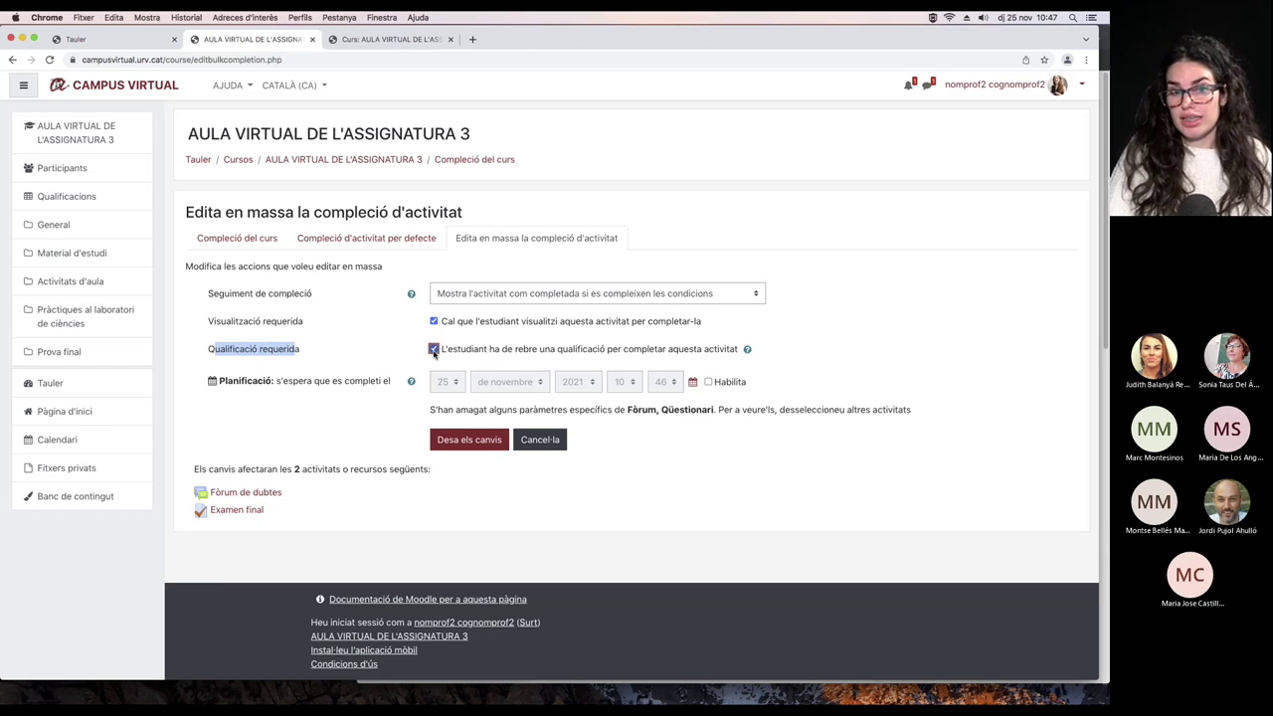
pyautogui.click(434, 349)
pyautogui.click(434, 322)
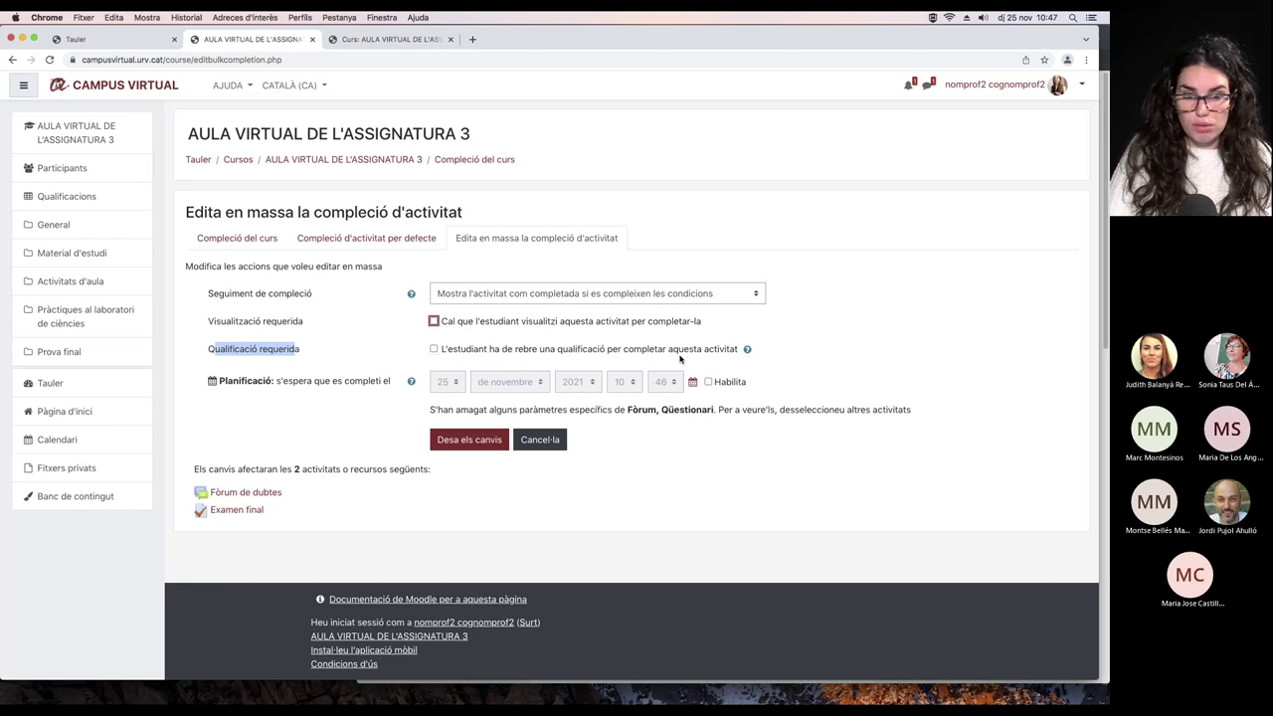
pyautogui.moveTo(430, 414); pyautogui.dragTo(917, 414)
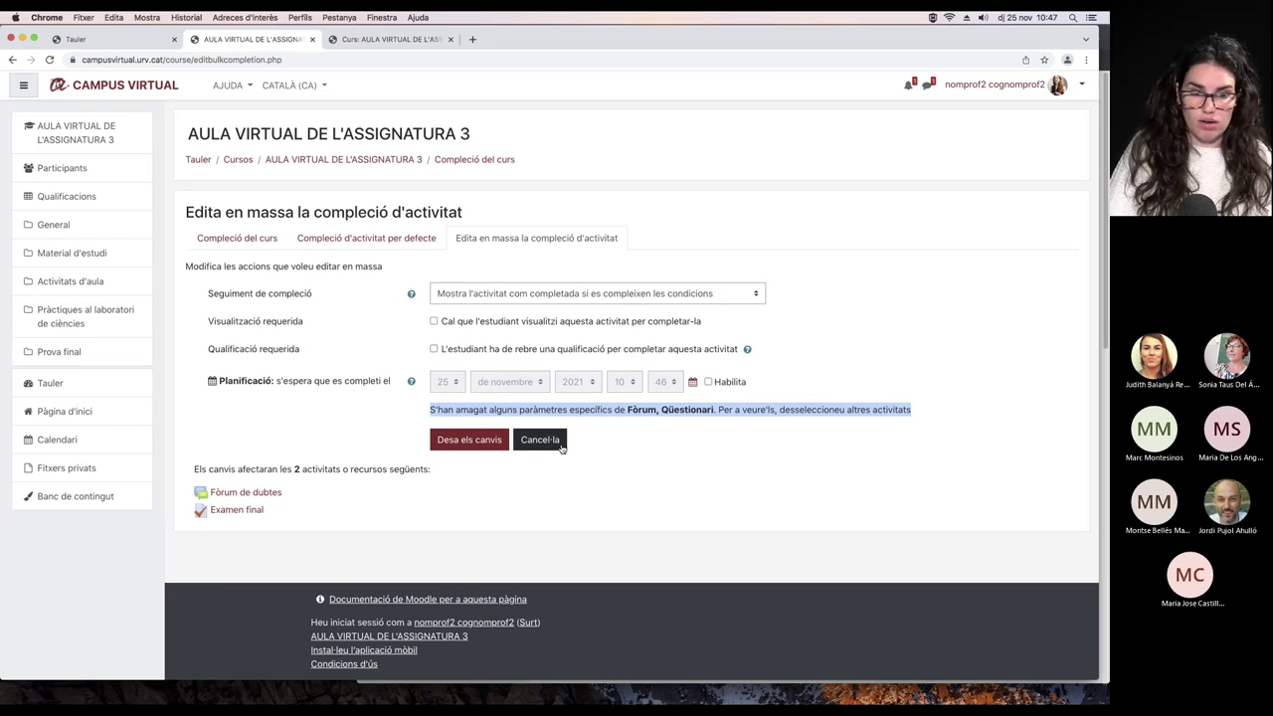
pyautogui.click(561, 448)
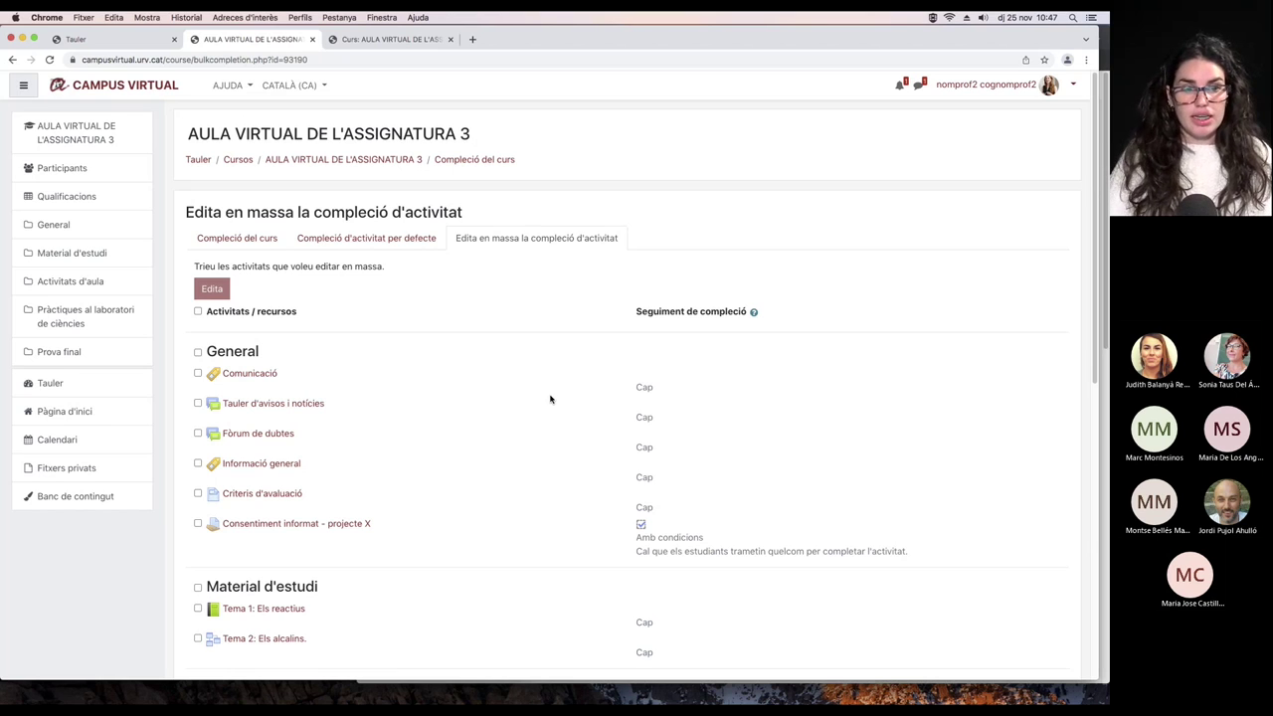
# Open the course main page in a separate browser tab and examine the completion checkboxes beside its activities.
pyautogui.scroll(-1, 550, 398)
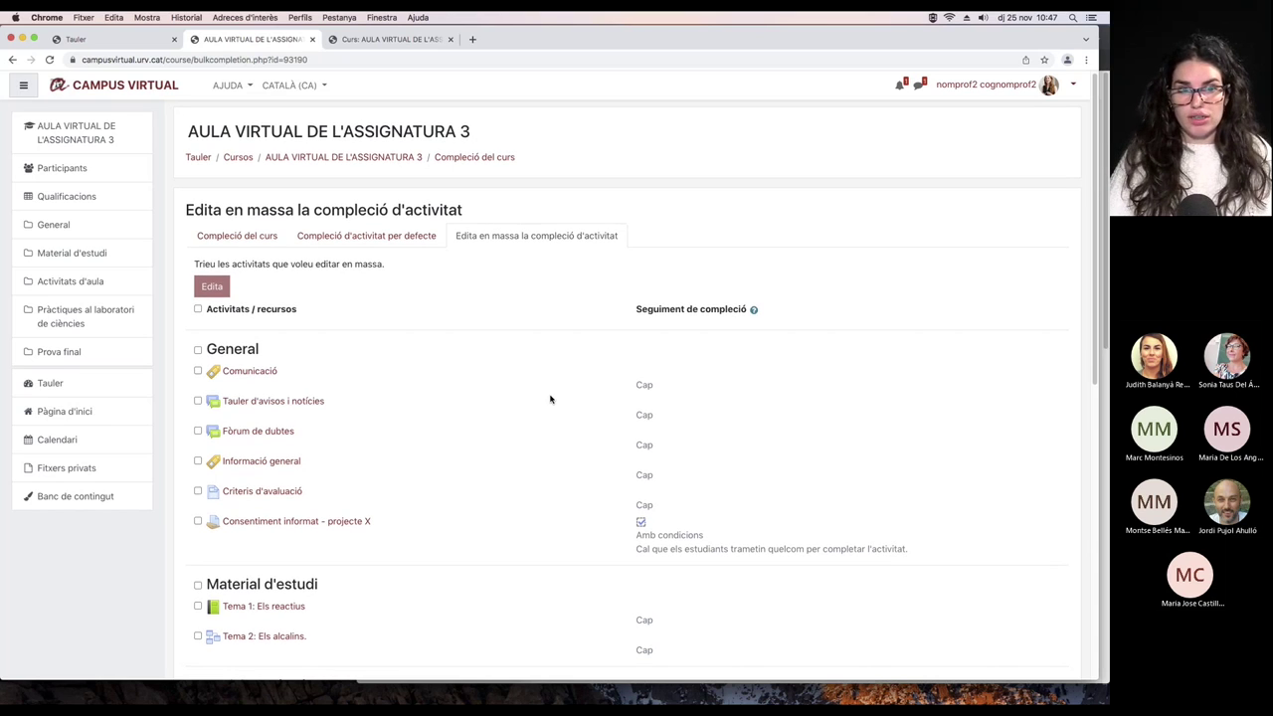
pyautogui.rightClick(388, 159)
pyautogui.click(437, 161)
pyautogui.click(401, 41)
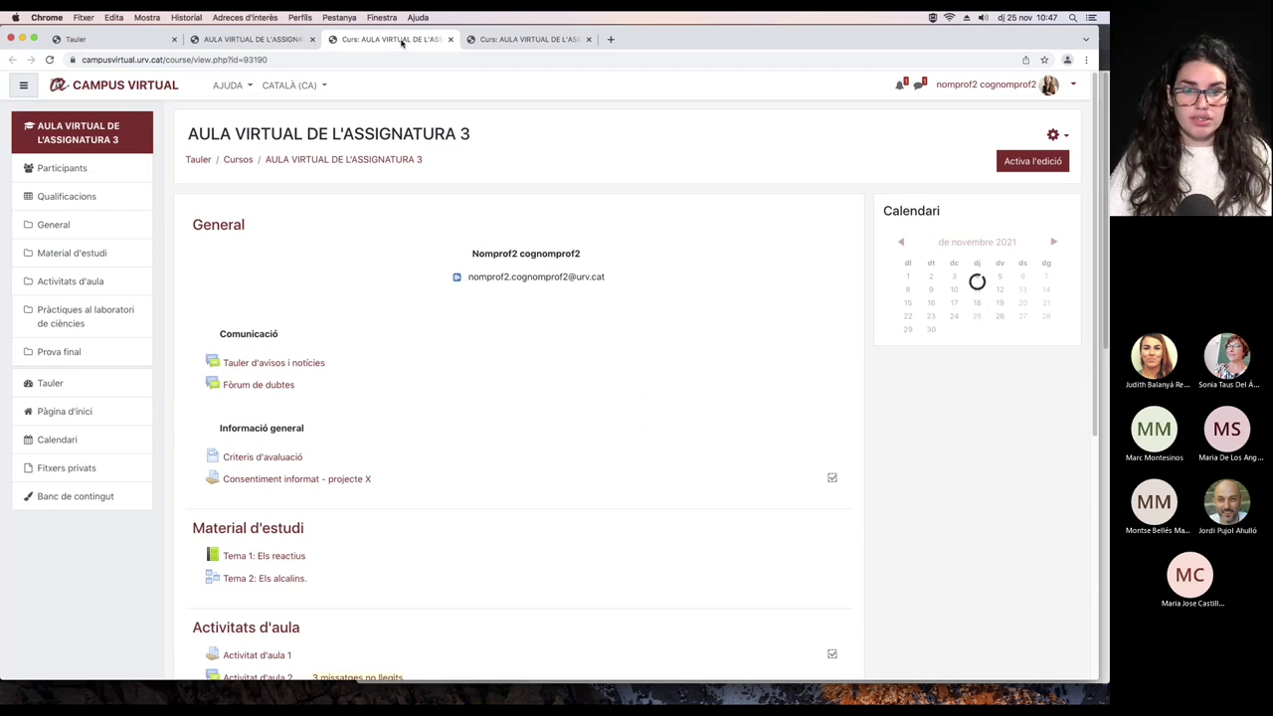
pyautogui.scroll(-2, 645, 437)
pyautogui.scroll(-4, 809, 401)
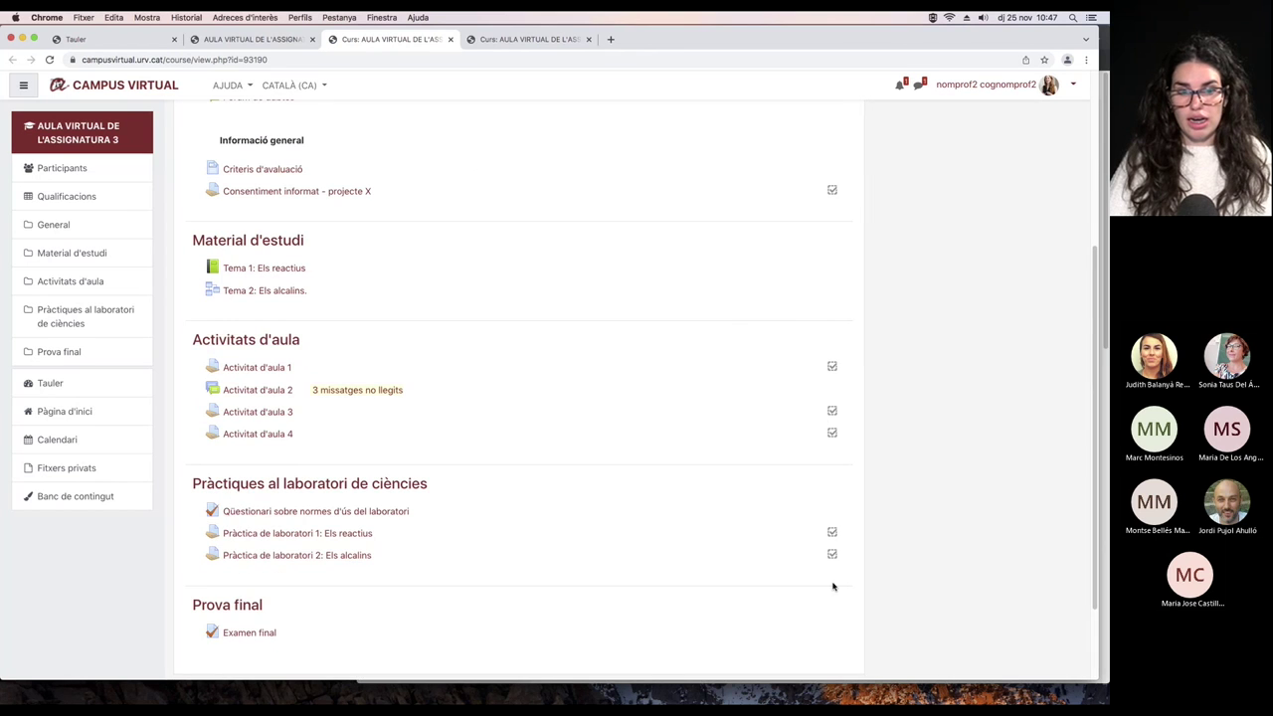
pyautogui.scroll(-3, 833, 587)
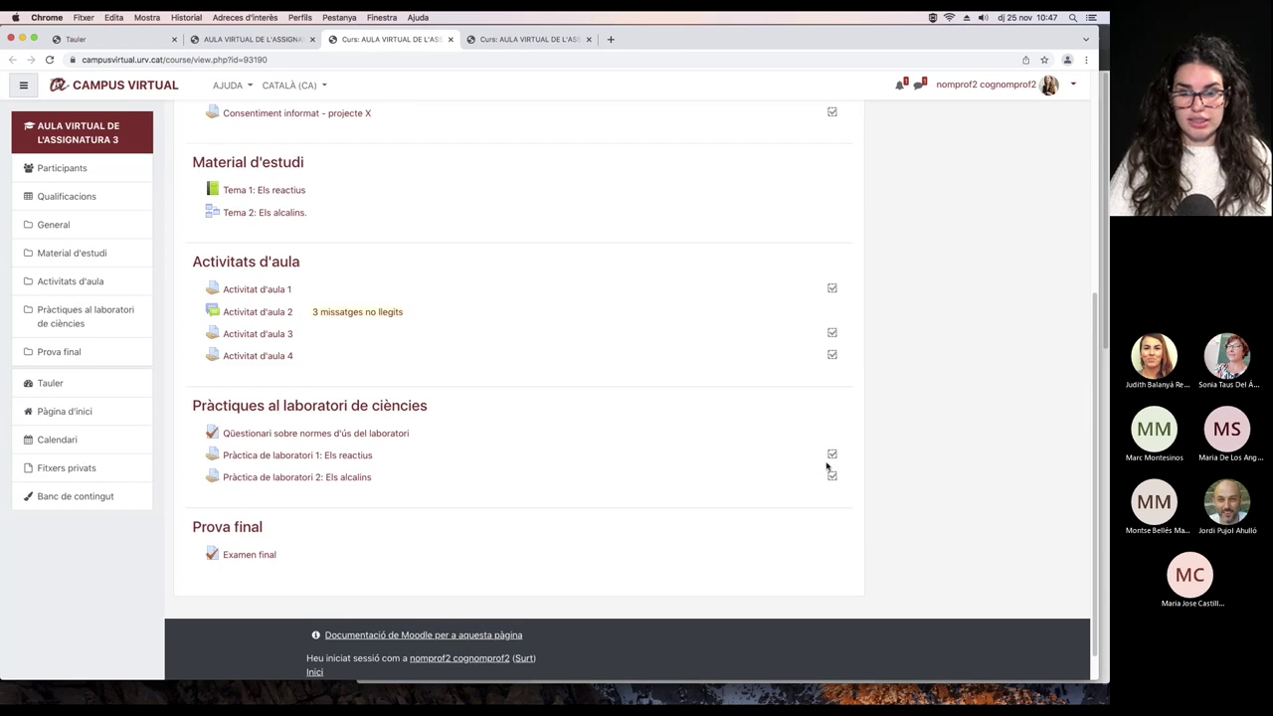
pyautogui.scroll(8, 826, 465)
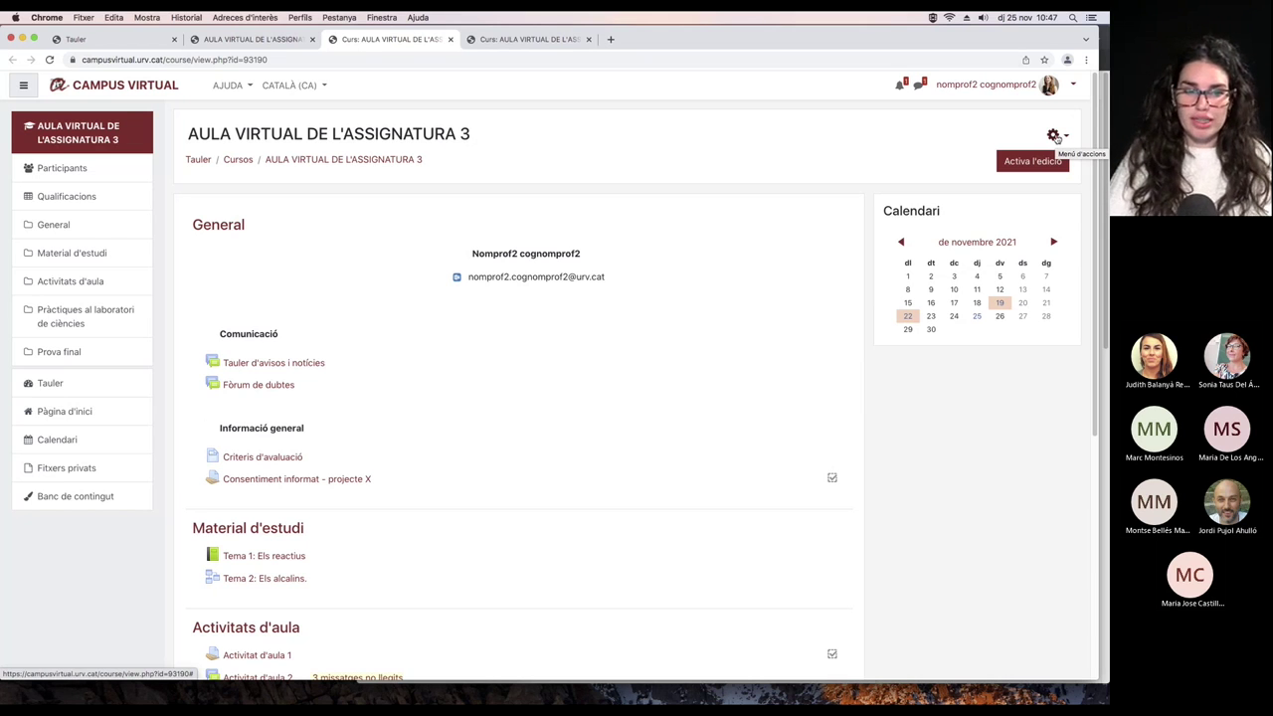
# Return to the bulk completion list and select Consentiment informat - projecte X, Activitat d'aula 1, 3 and 4, and Pràctica de laboratori 1 and 2.
pyautogui.click(303, 42)
pyautogui.click(450, 39)
pyautogui.click(197, 521)
pyautogui.scroll(-5, 255, 507)
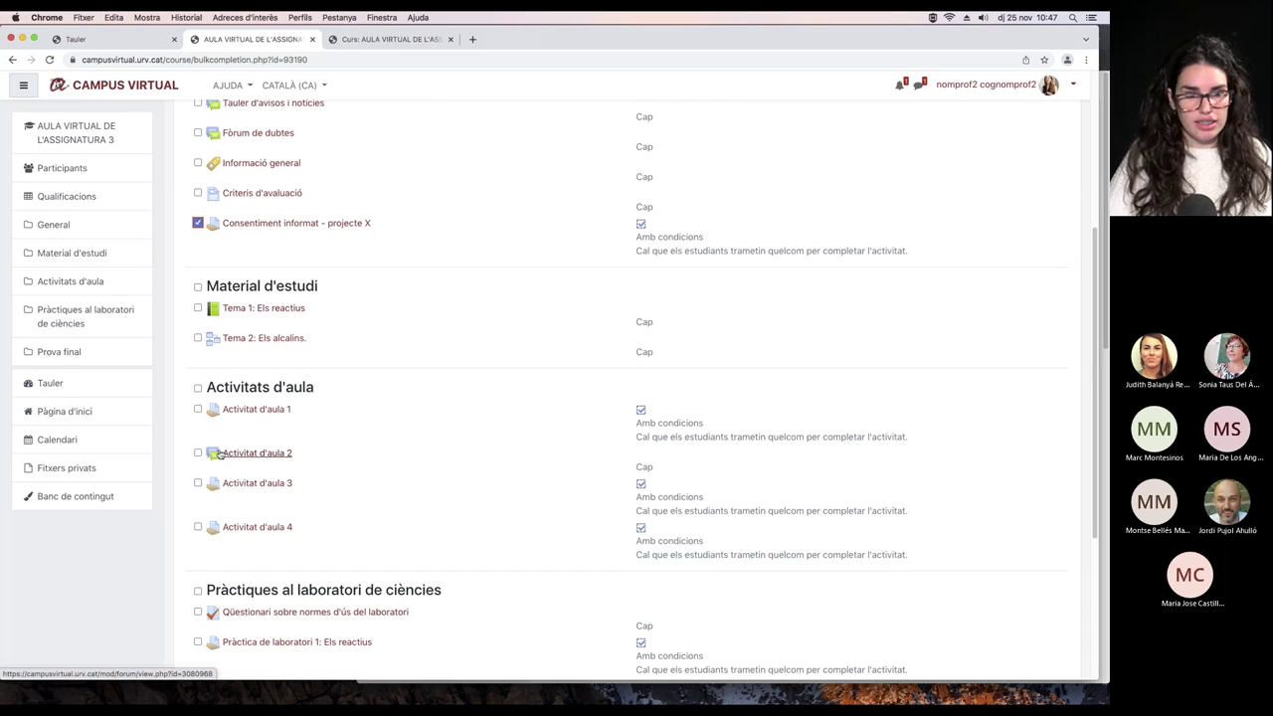
pyautogui.click(198, 408)
pyautogui.click(197, 482)
pyautogui.click(196, 526)
pyautogui.scroll(-1, 258, 527)
pyautogui.scroll(-5, 269, 529)
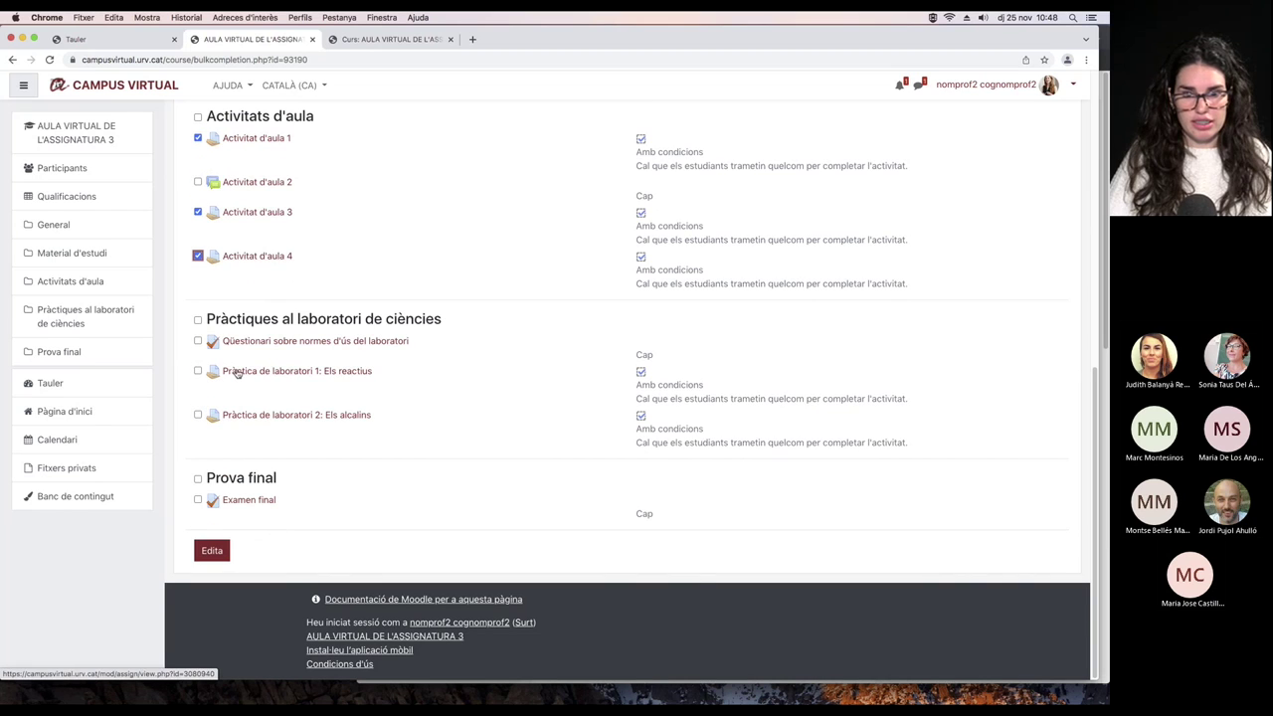
pyautogui.click(198, 371)
pyautogui.click(197, 415)
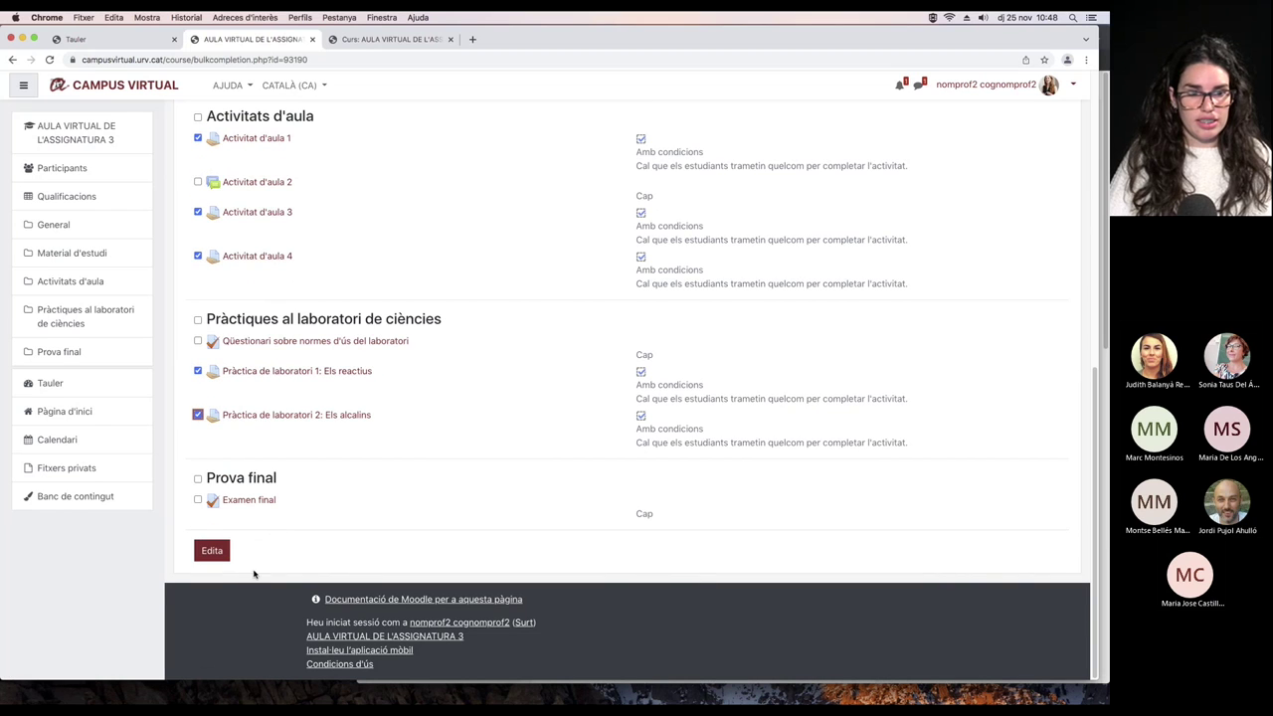
# Set the completion tracking of the six selected activities to "No indiqueu la compleció de l'activitat" and save the changes.
pyautogui.click(216, 552)
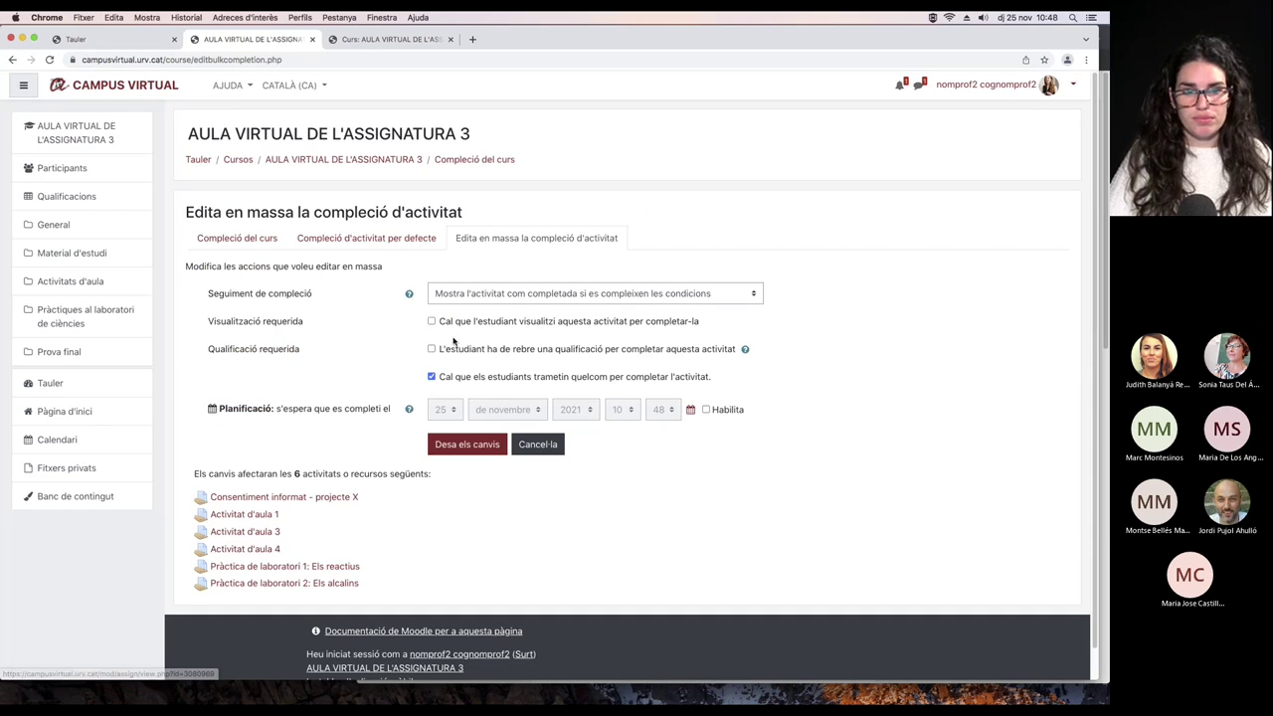
pyautogui.click(459, 294)
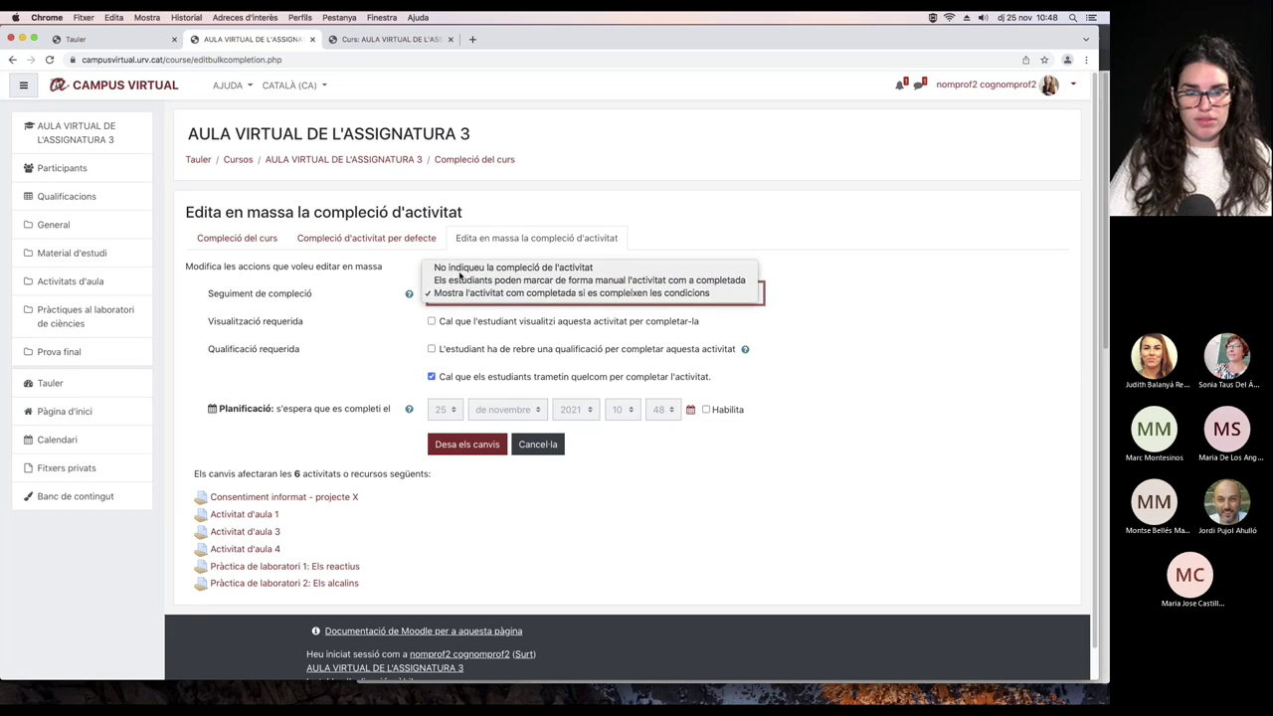
pyautogui.click(477, 268)
pyautogui.click(473, 445)
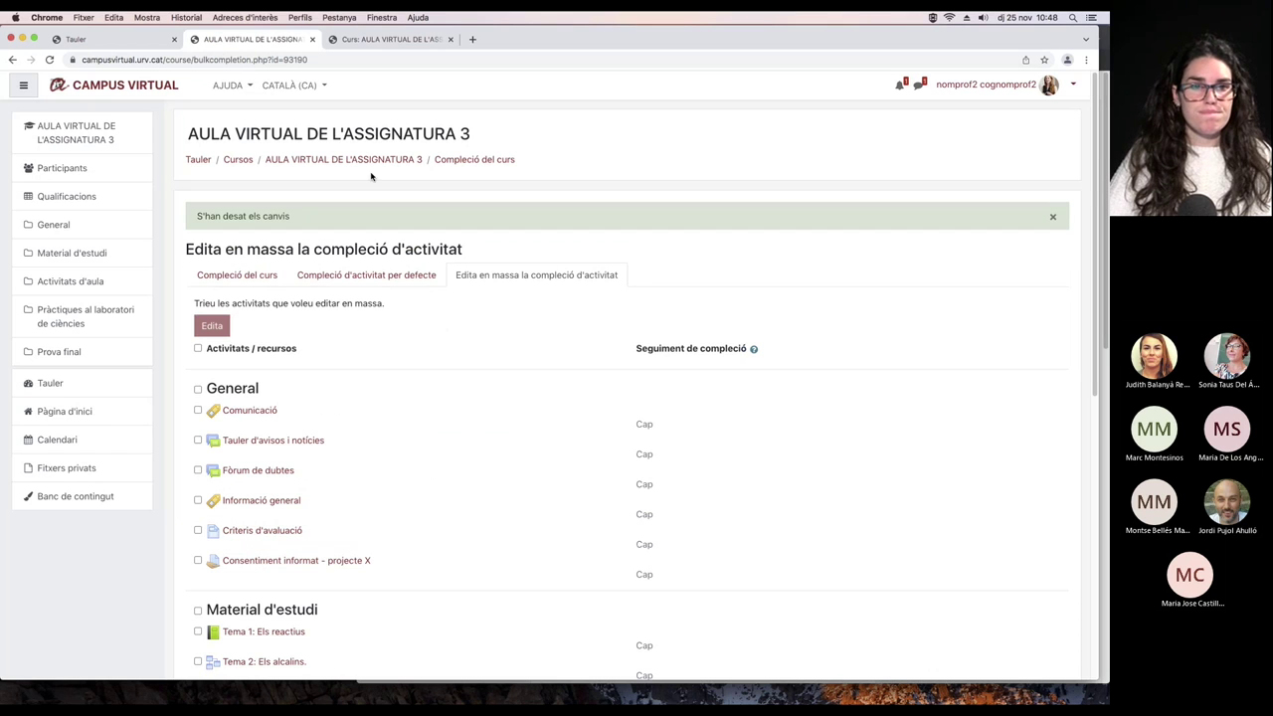
# Check the course main page for completion checkboxes and the course administration page for its available reports, and return to the course.
pyautogui.click(366, 161)
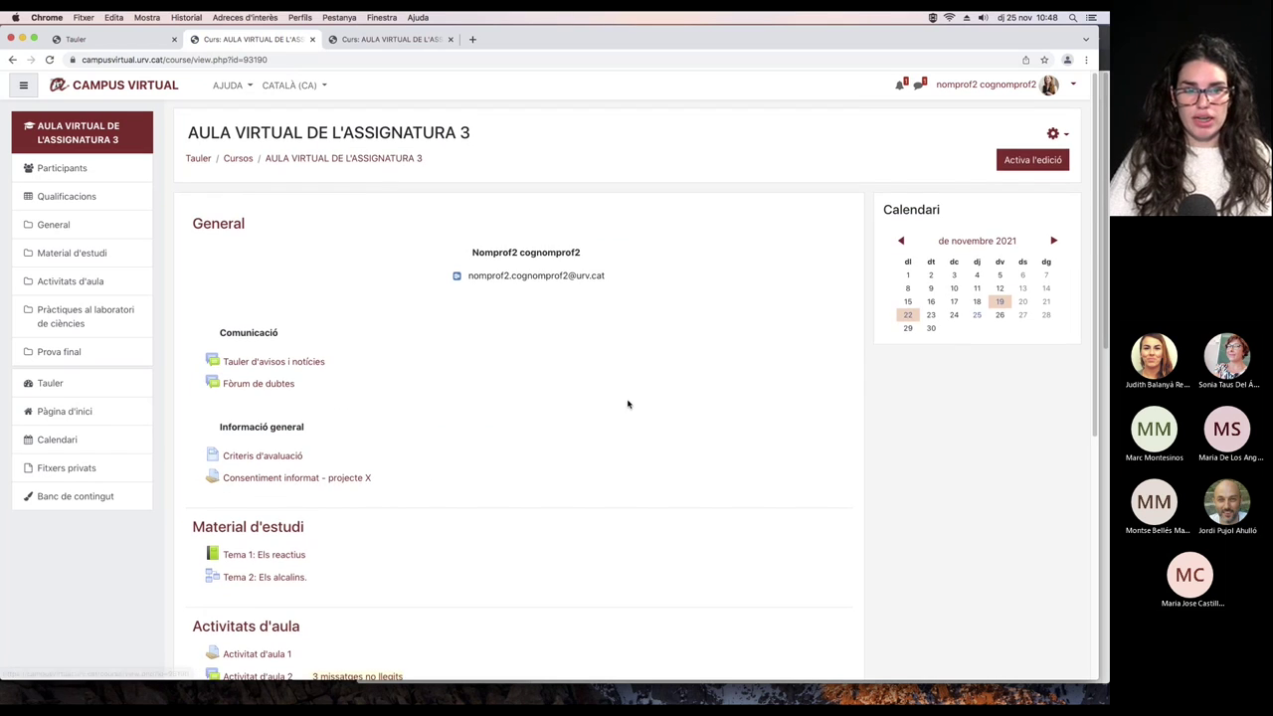
pyautogui.scroll(-5, 628, 403)
pyautogui.scroll(5, 642, 419)
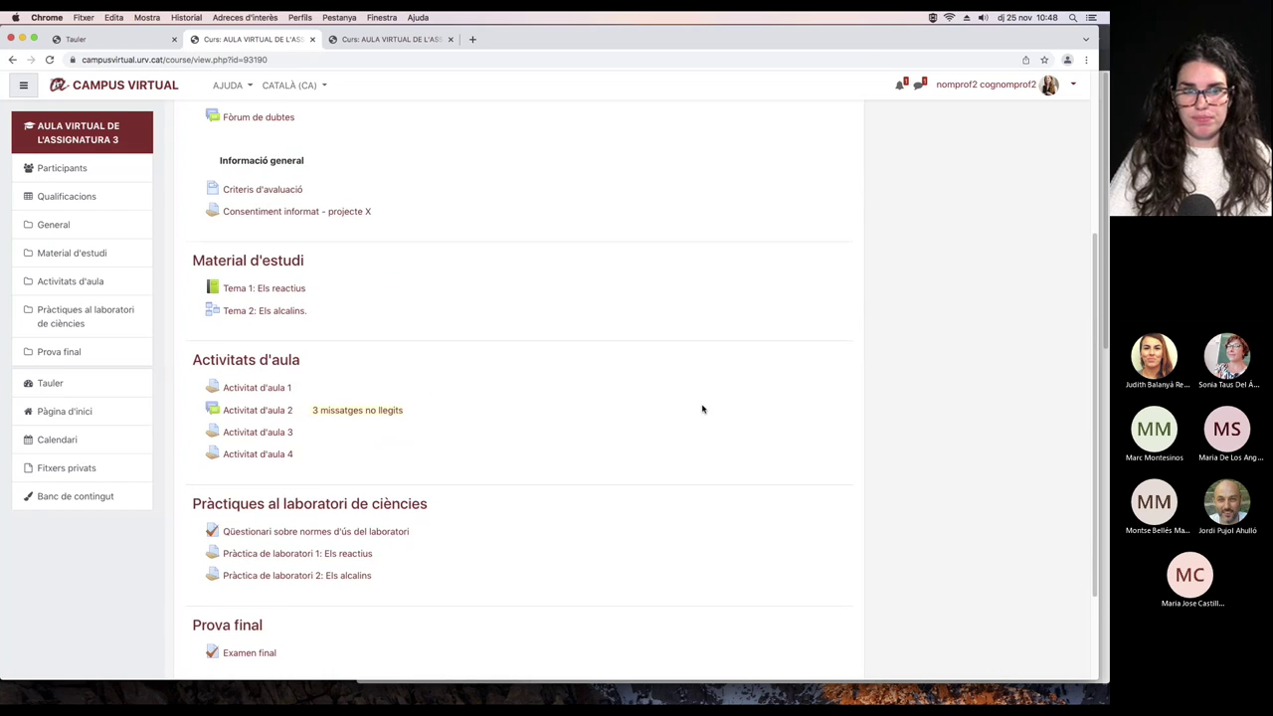
pyautogui.click(1053, 135)
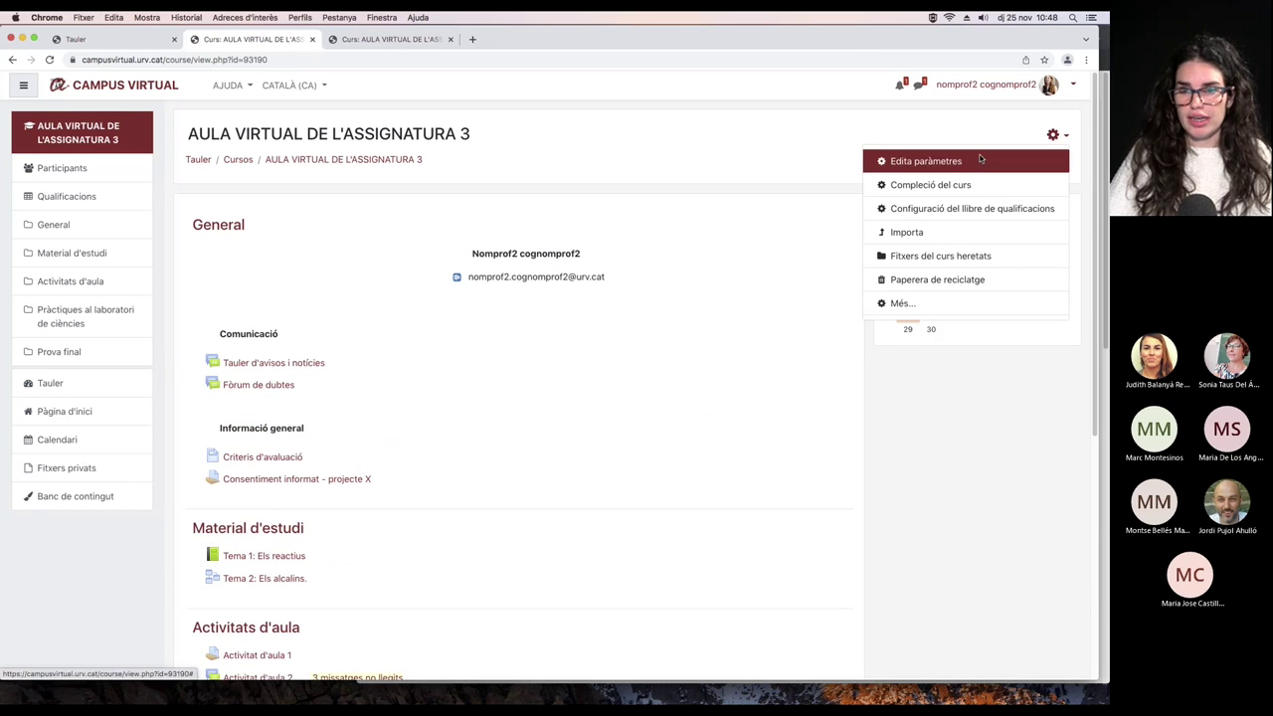
pyautogui.click(904, 301)
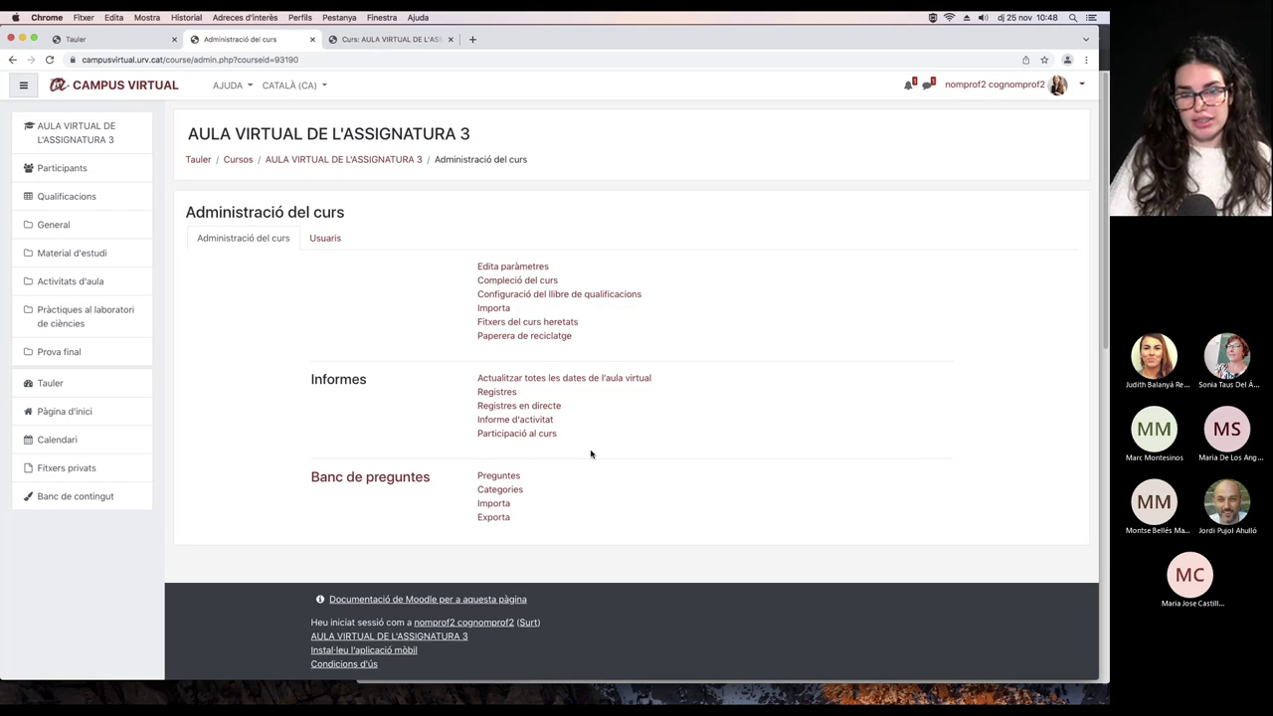
pyautogui.click(405, 163)
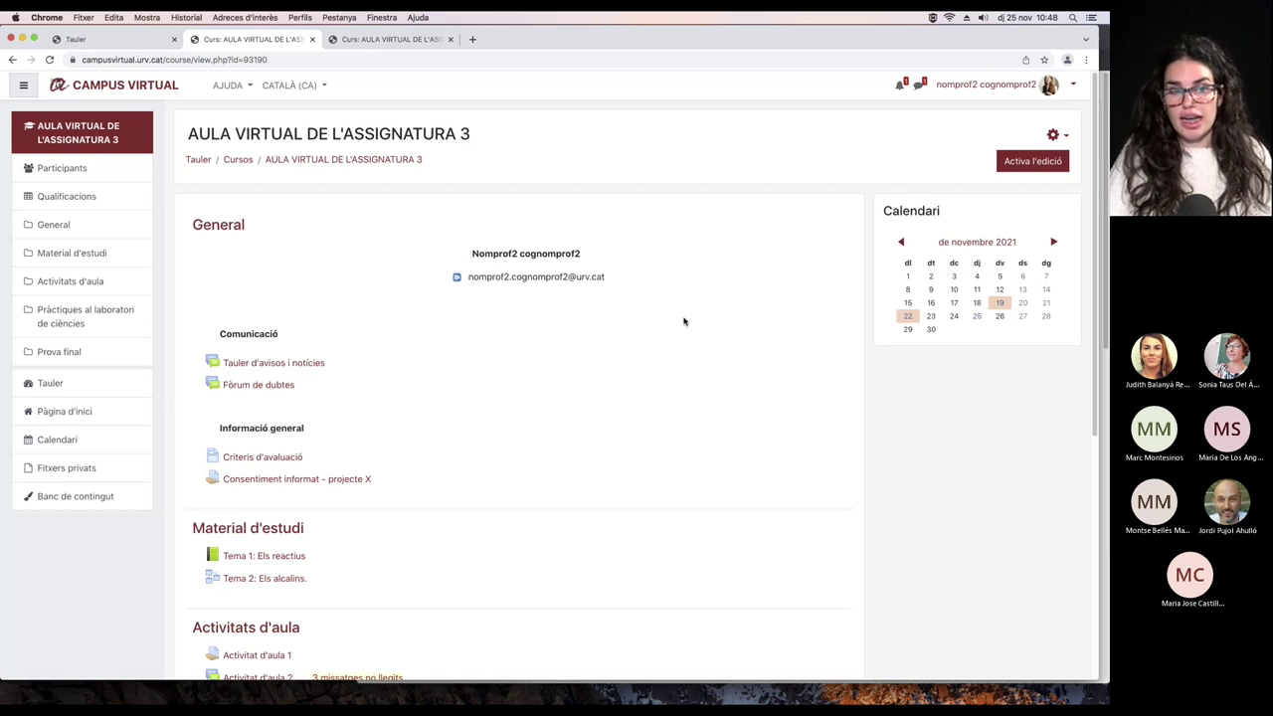
# Set the default activity completion for Tasques to "Mostra l'activitat com completada si es compleixen les condicions" and save the changes.
pyautogui.click(1056, 137)
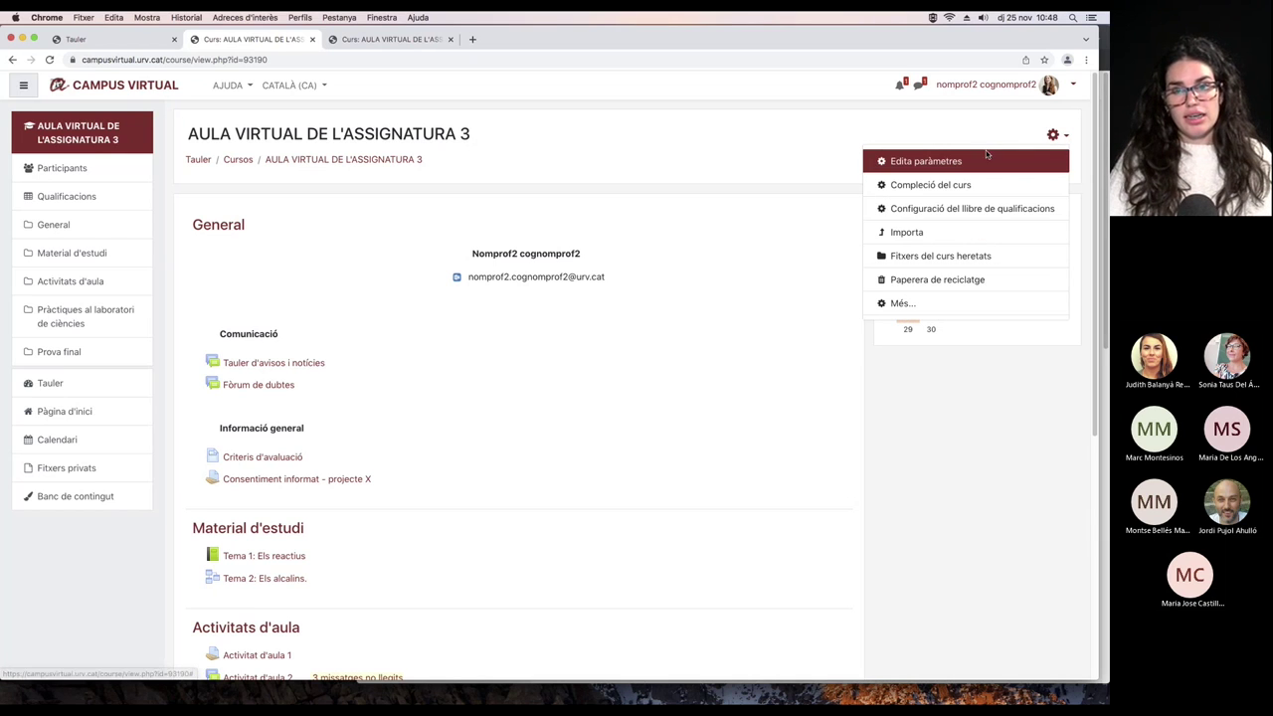
pyautogui.click(968, 185)
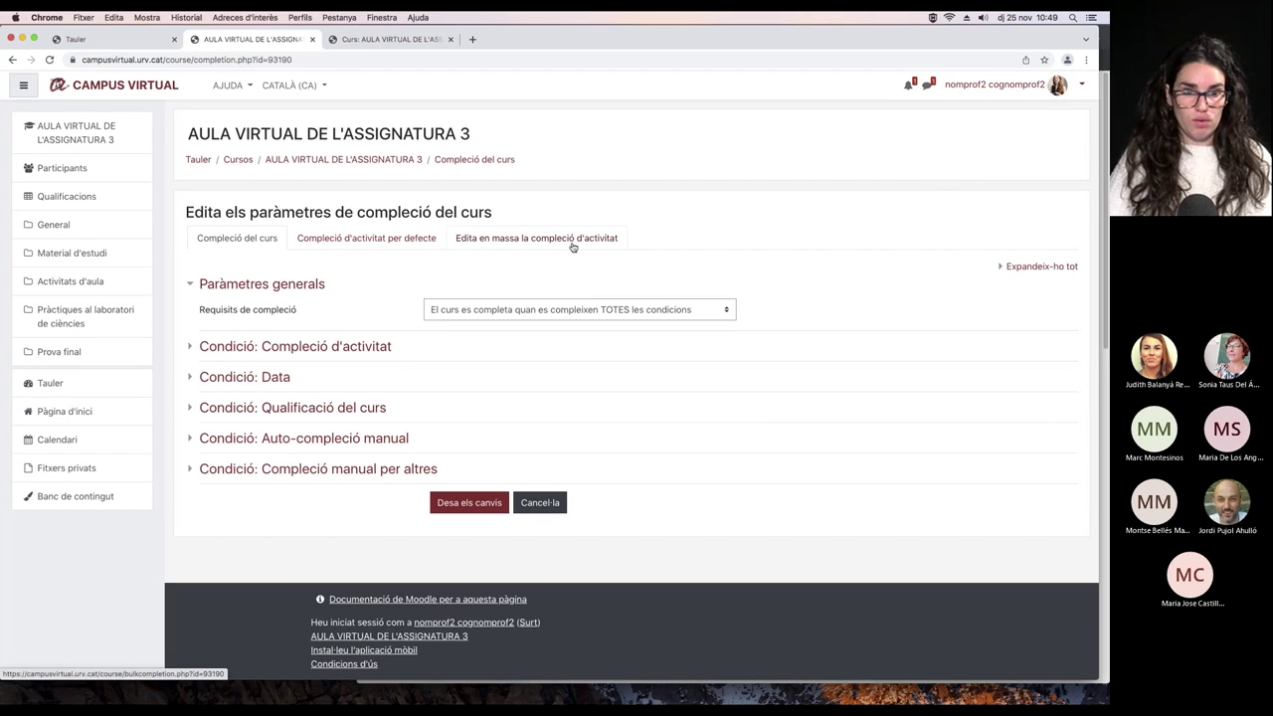
pyautogui.click(379, 241)
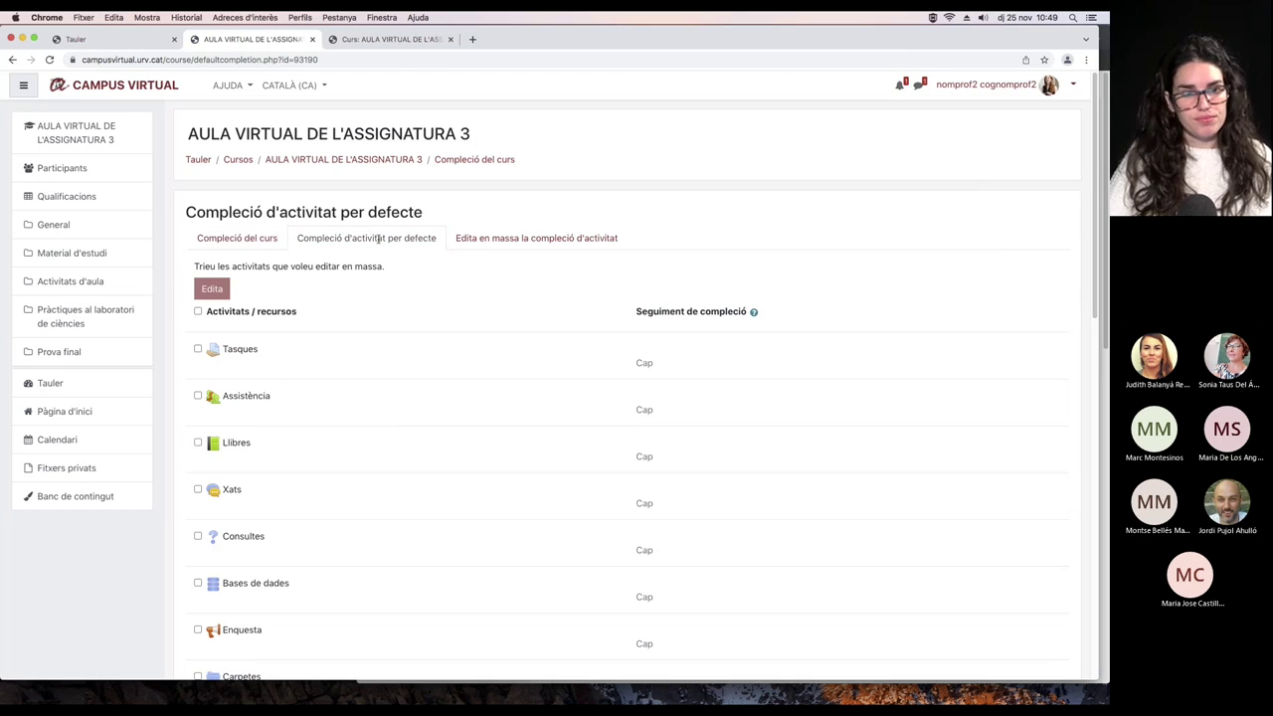
pyautogui.scroll(-5, 388, 276)
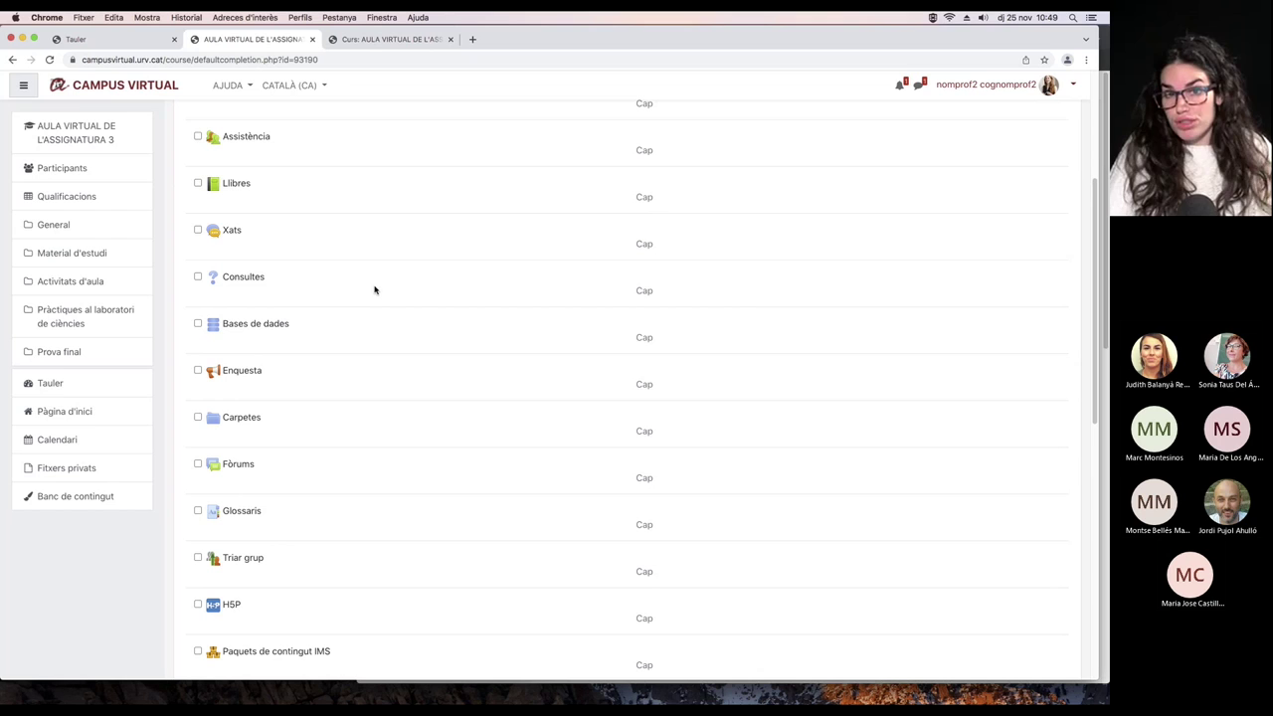
pyautogui.scroll(5, 373, 288)
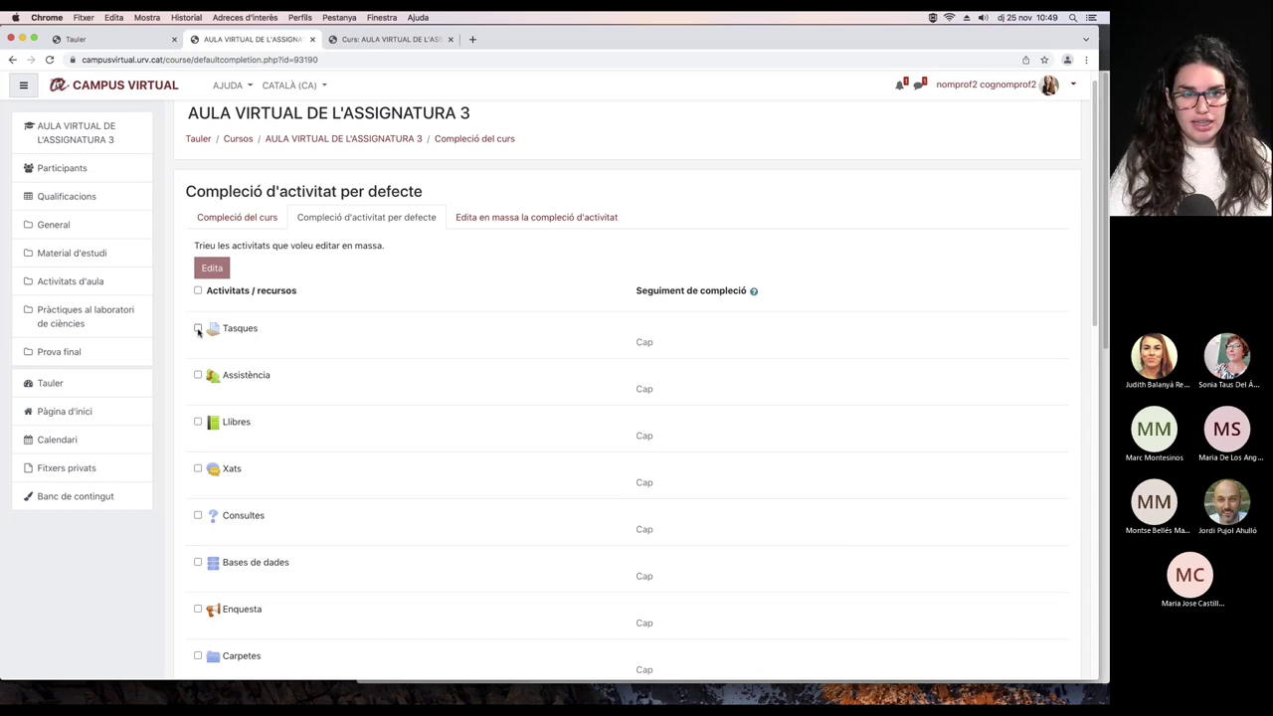
pyautogui.click(198, 328)
pyautogui.click(213, 269)
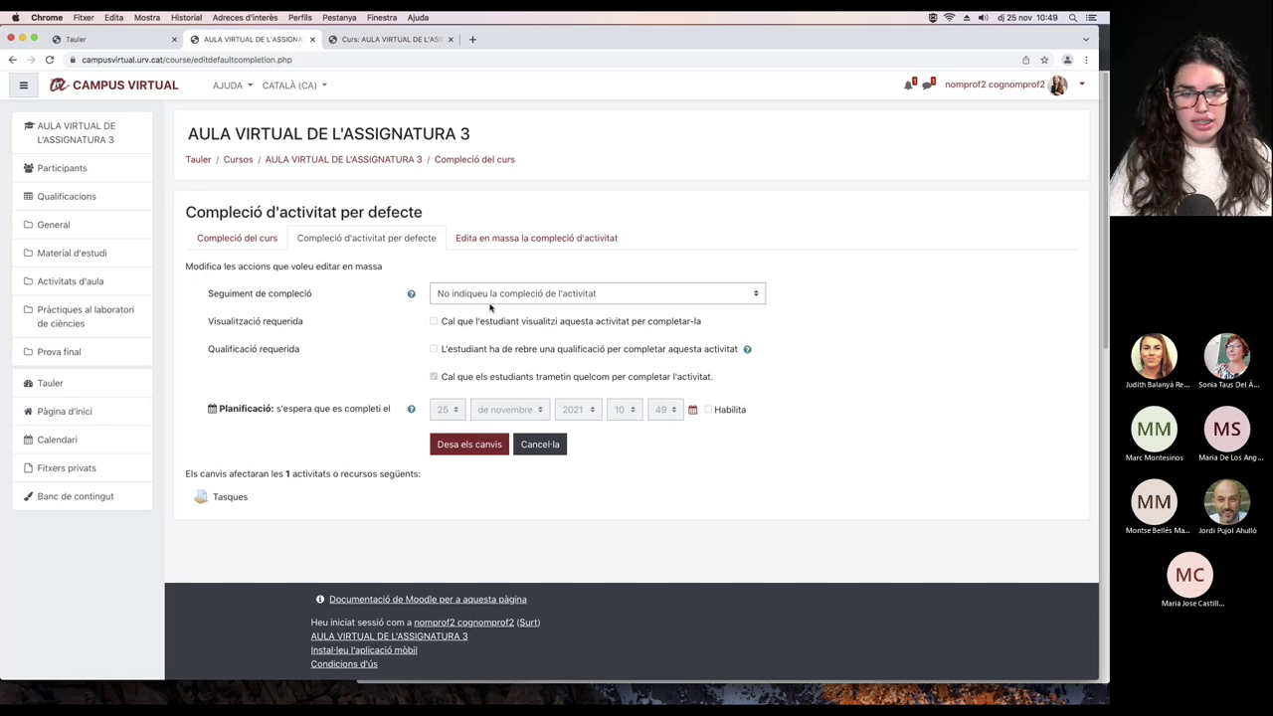
pyautogui.click(547, 294)
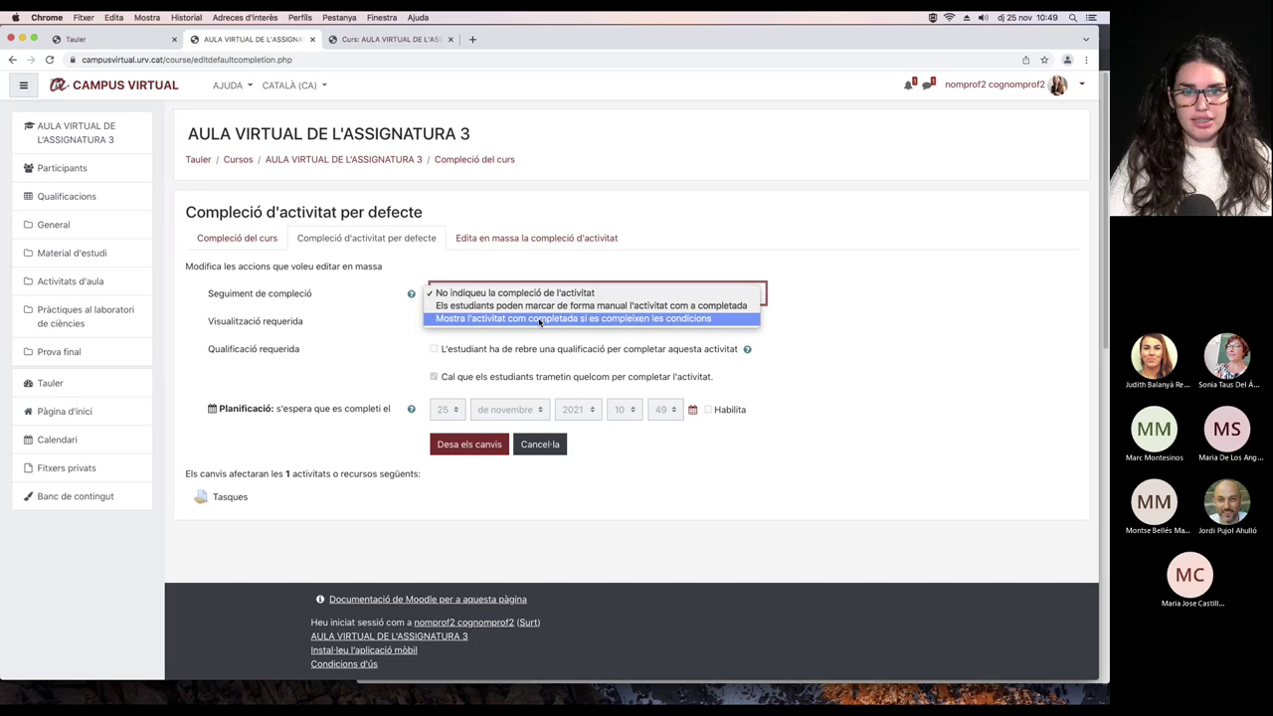
pyautogui.click(541, 318)
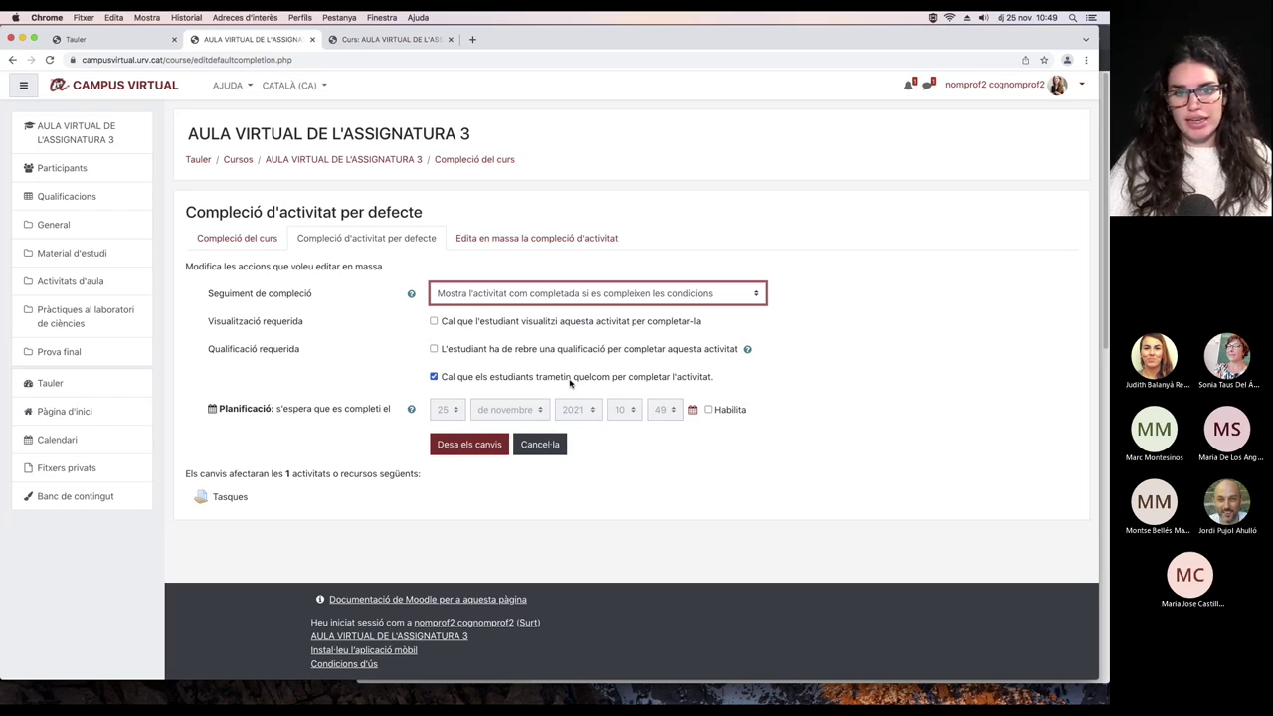
pyautogui.click(475, 449)
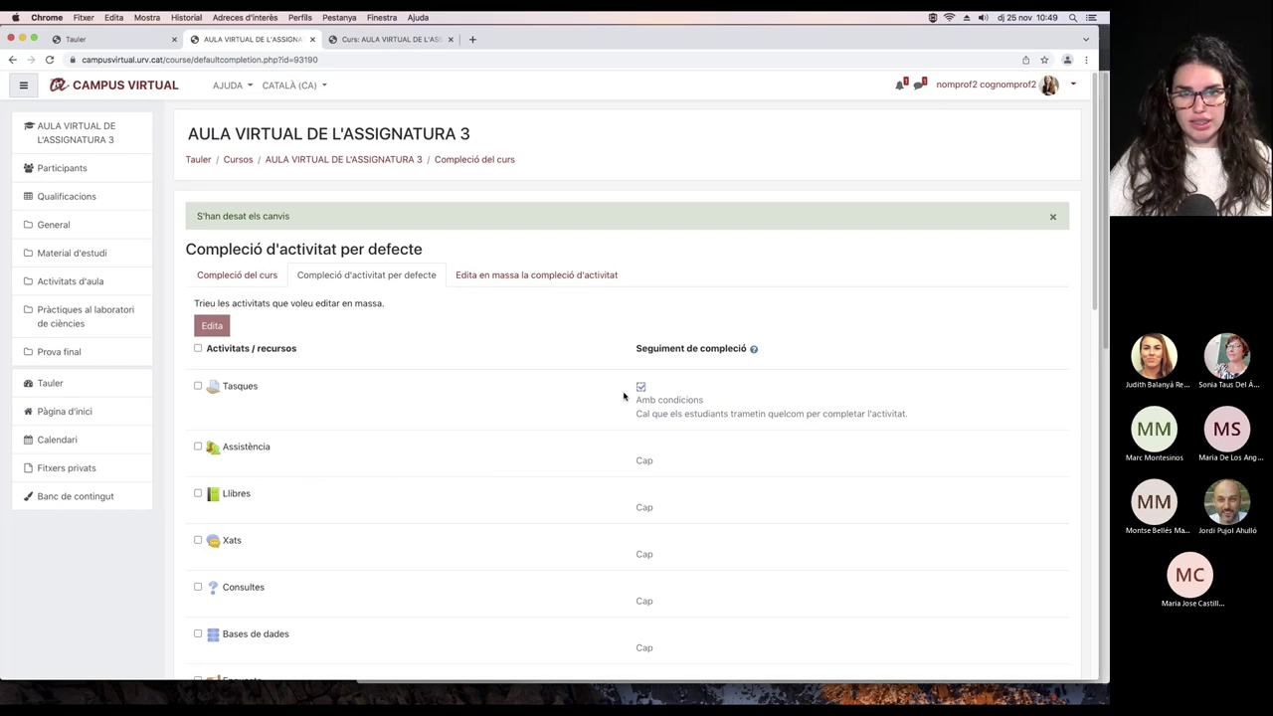
# Turn on editing on the course main page and start a new Tasca named "r" in the General section.
pyautogui.click(381, 160)
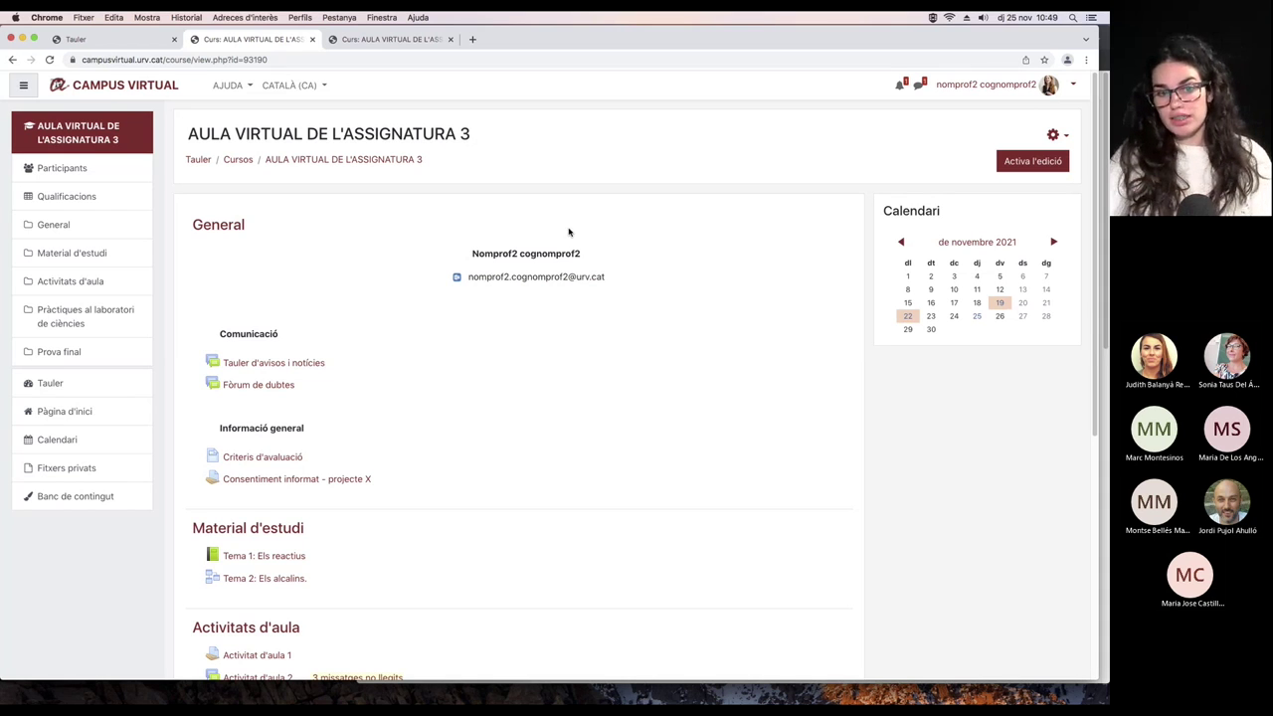
pyautogui.click(1044, 163)
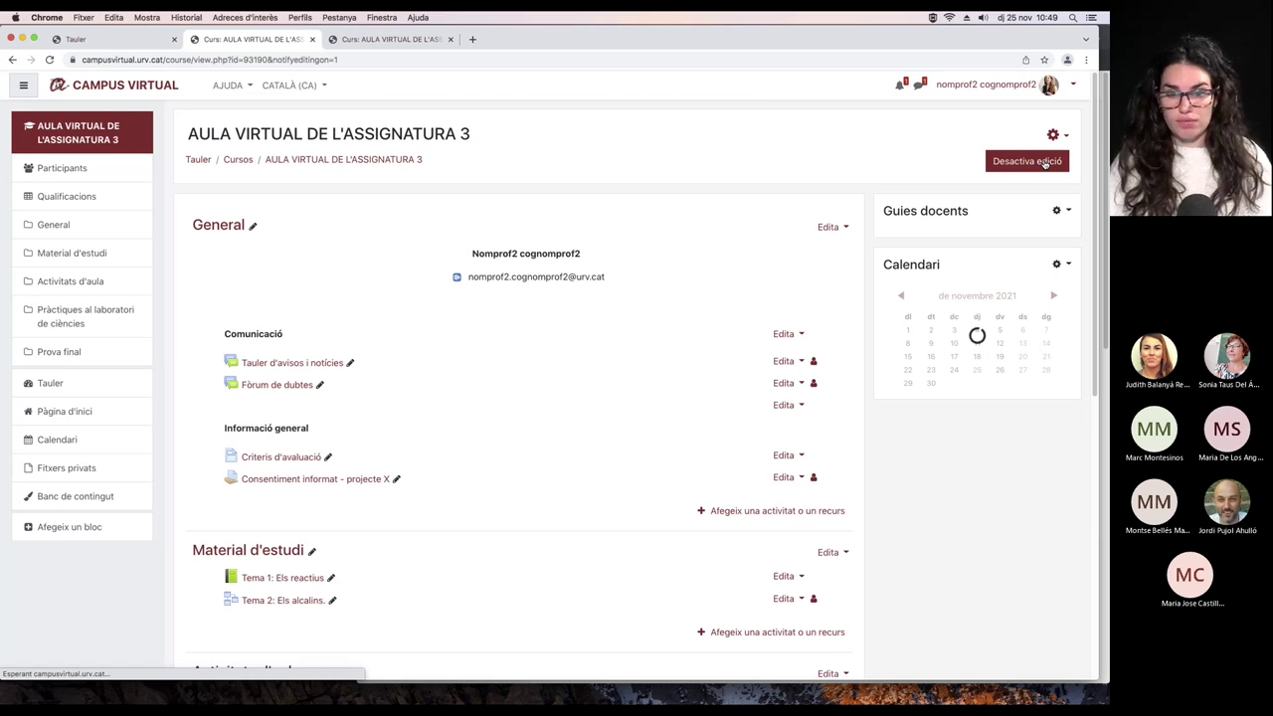
pyautogui.click(747, 510)
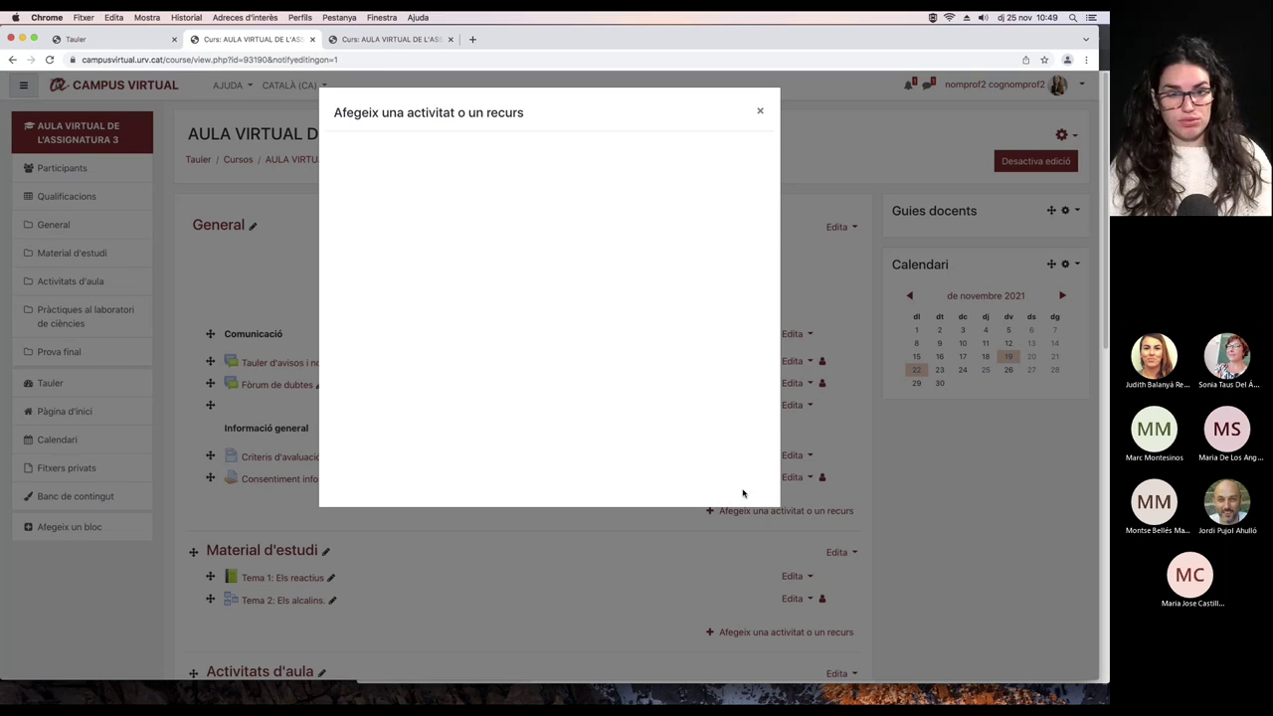
pyautogui.click(371, 459)
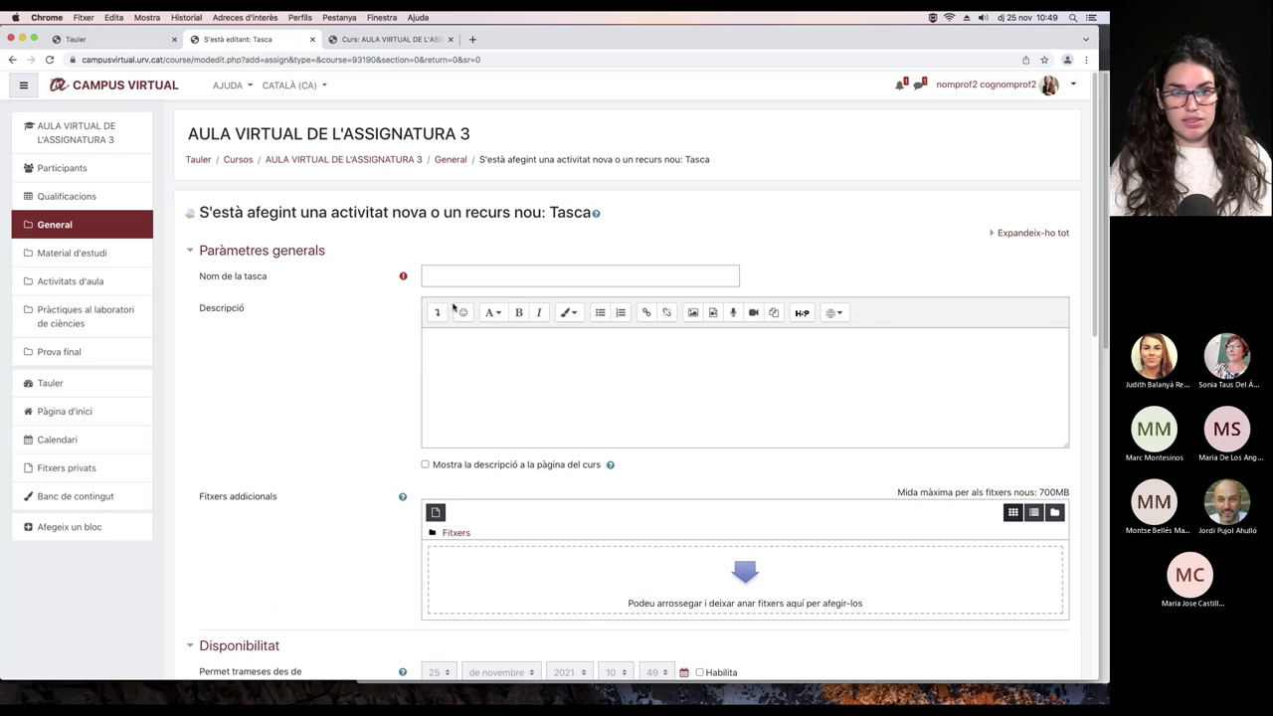
pyautogui.click(459, 275)
pyautogui.write('r')
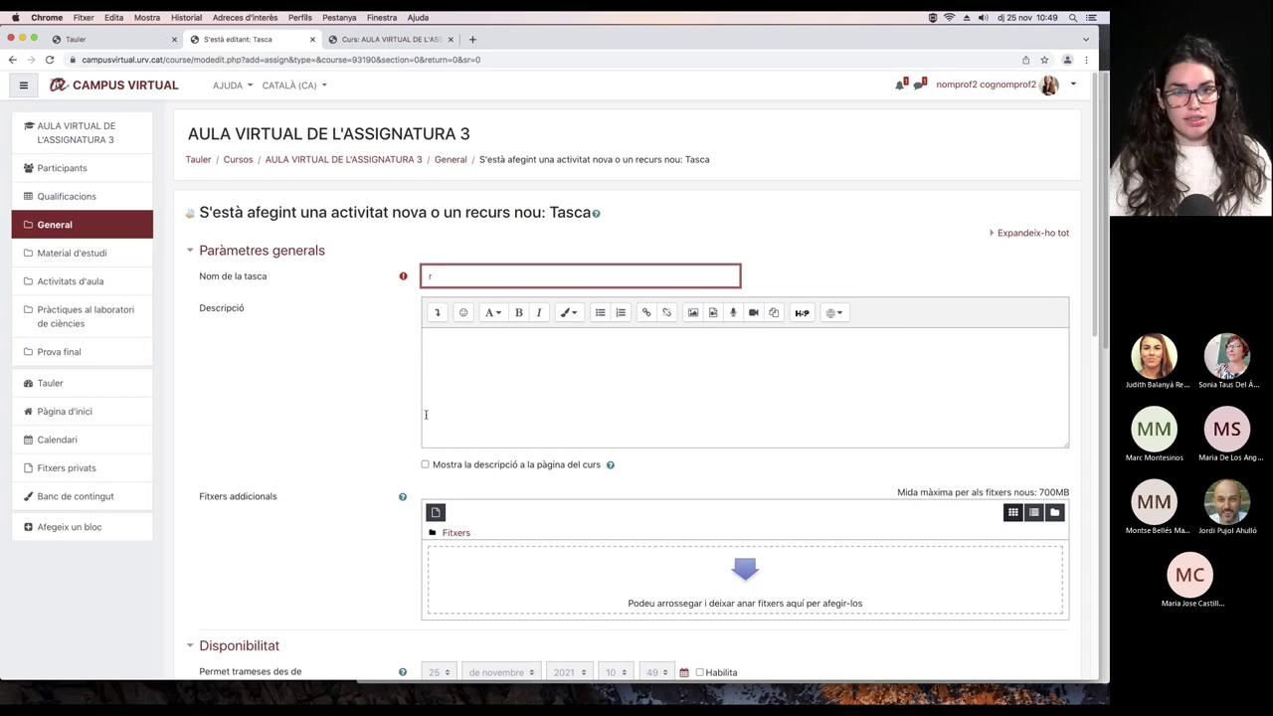
# Review the new assignment's activity completion settings, and save it with a return to the course page.
pyautogui.scroll(-10, 425, 413)
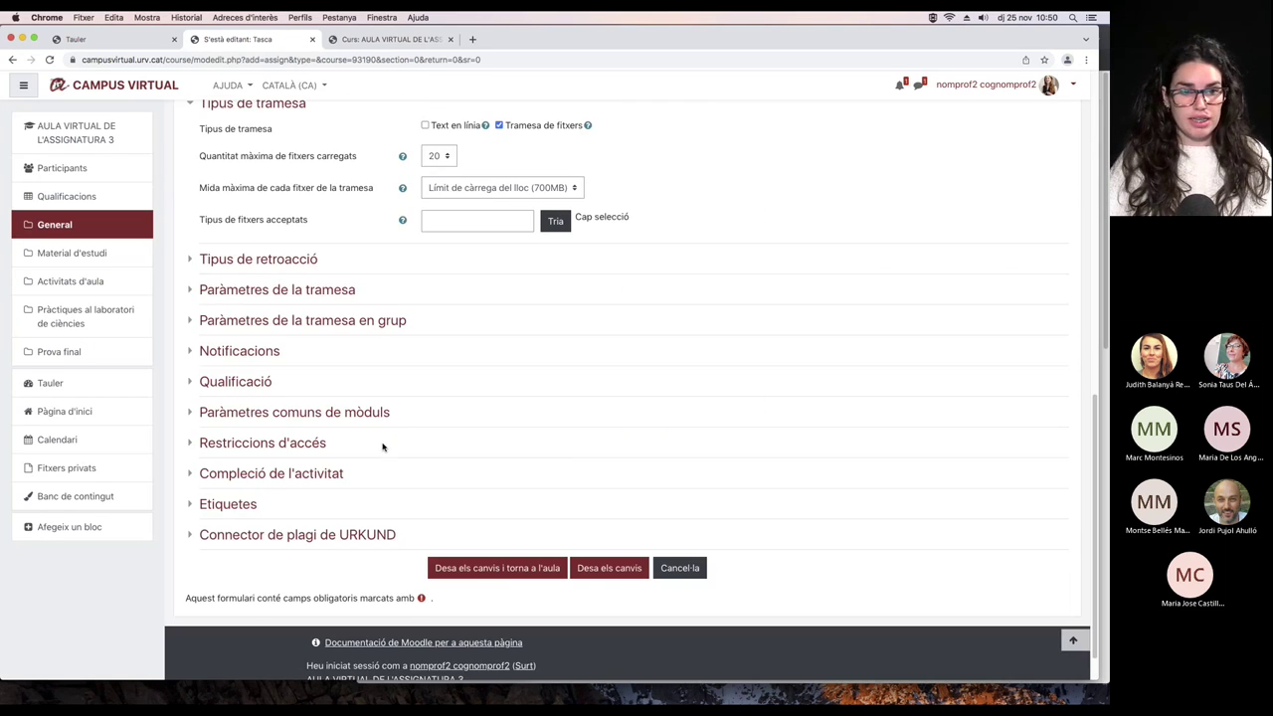
pyautogui.click(288, 473)
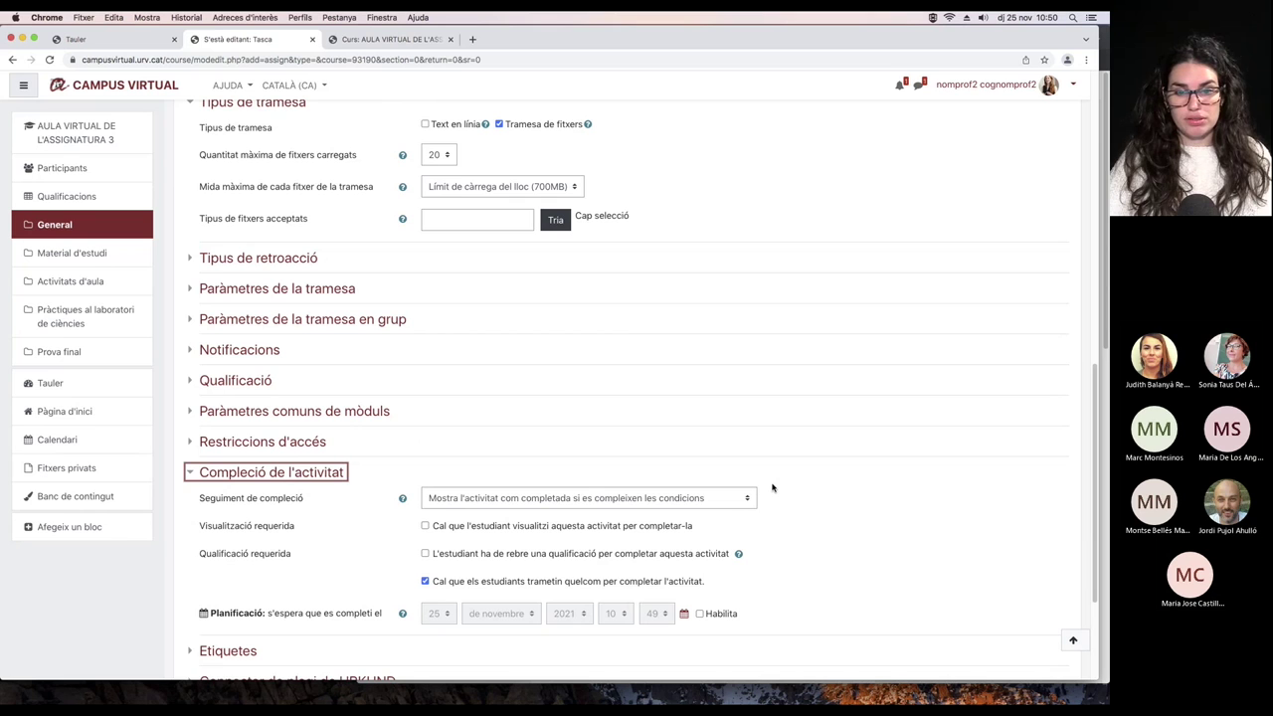
pyautogui.scroll(-1, 772, 487)
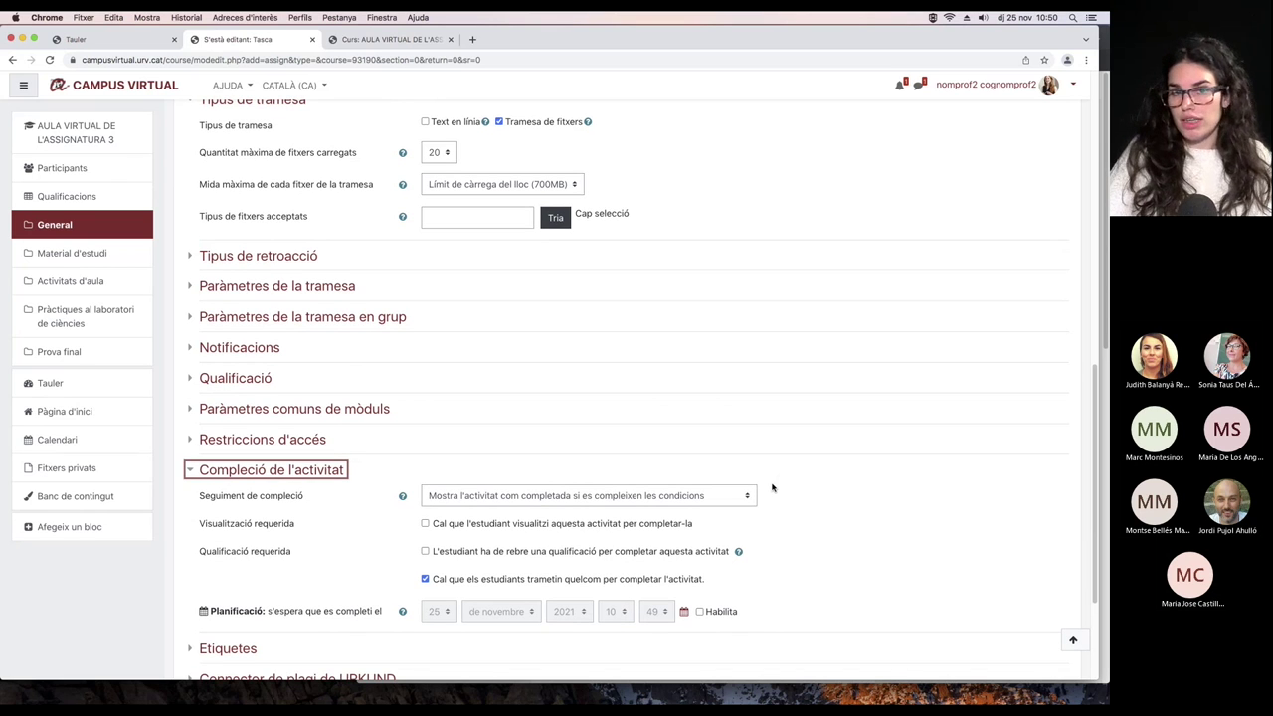
pyautogui.scroll(-2, 771, 487)
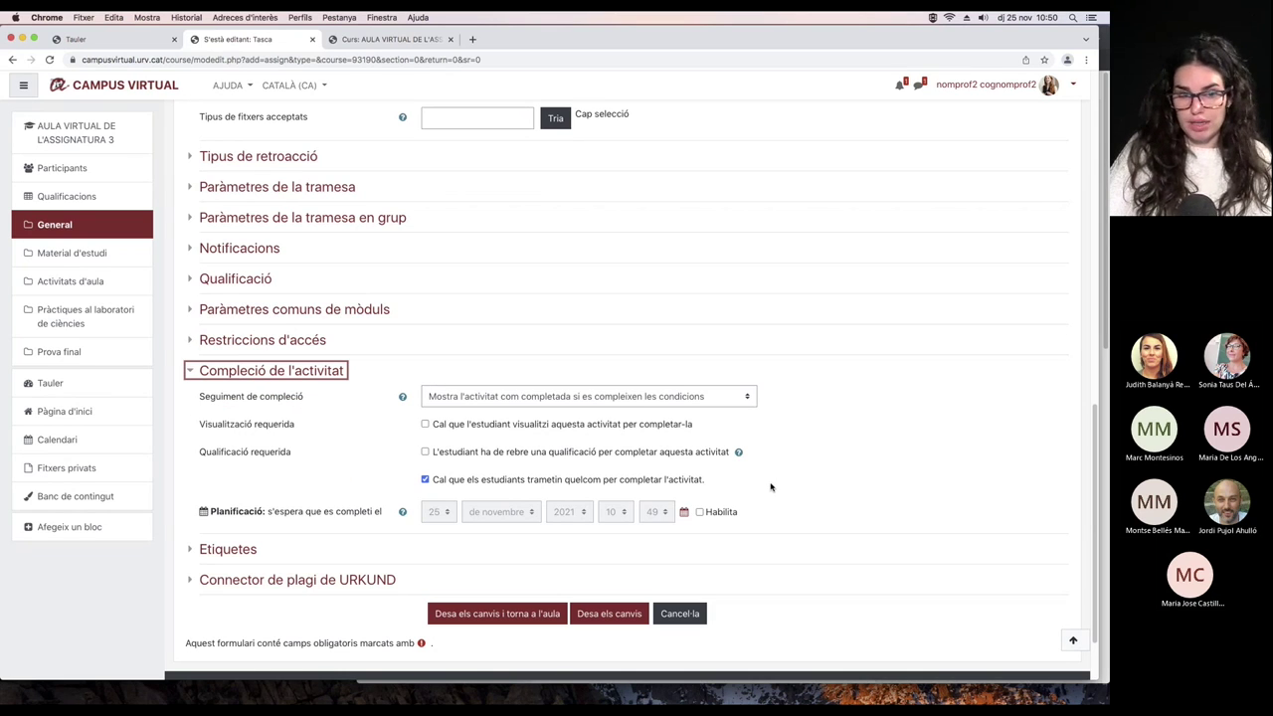
pyautogui.click(498, 614)
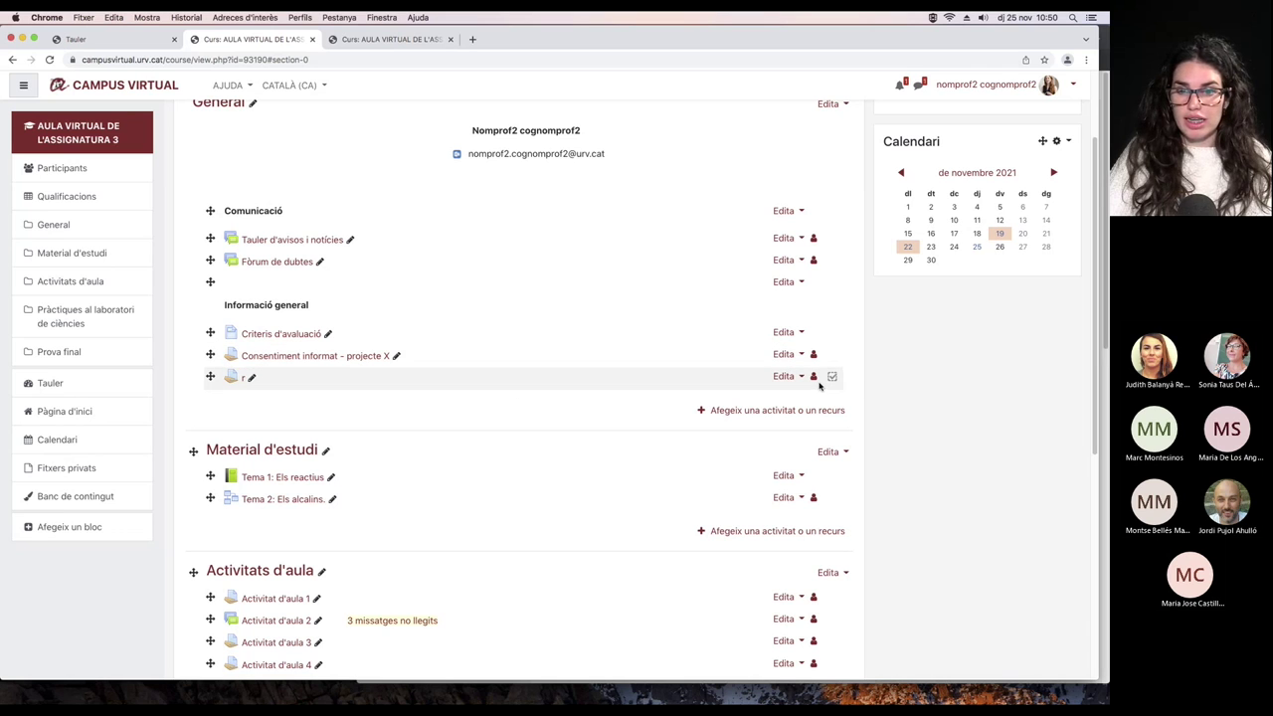
# Open the Compleció de l'activitat report from course administration in a separate browser tab, examine the students' completion boxes, and close it.
pyautogui.scroll(3, 1080, 235)
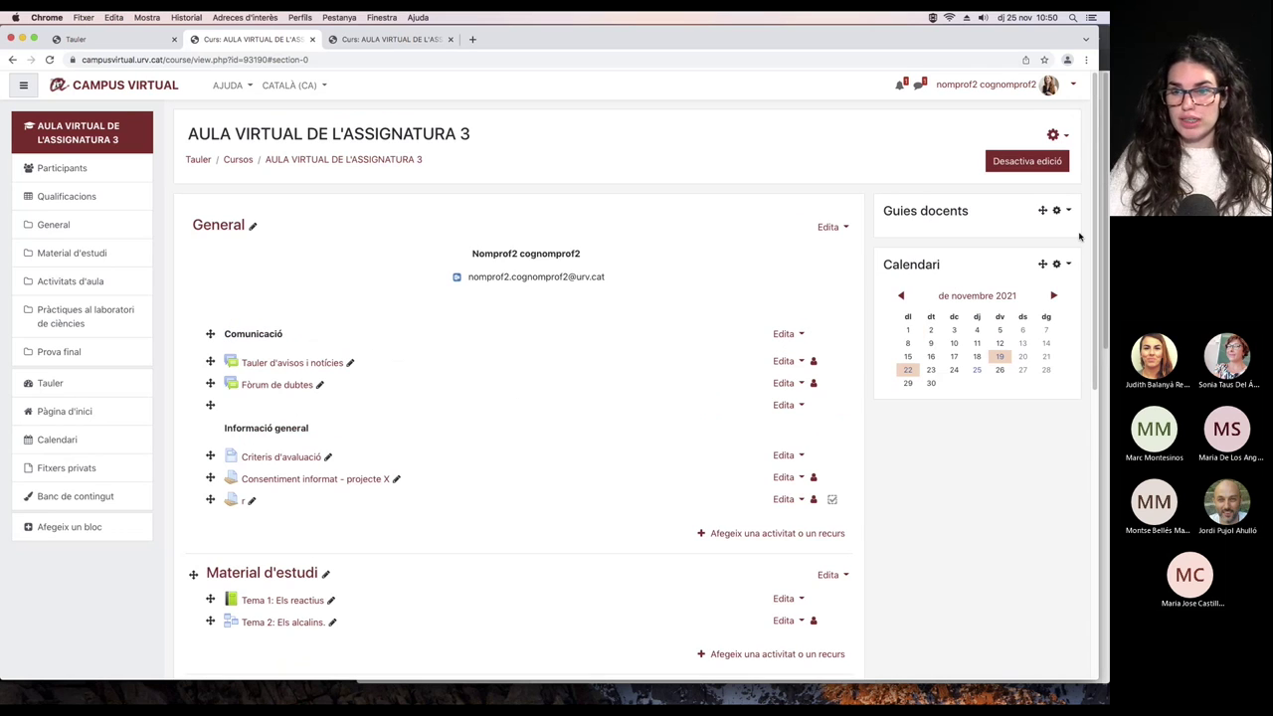
pyautogui.click(1057, 137)
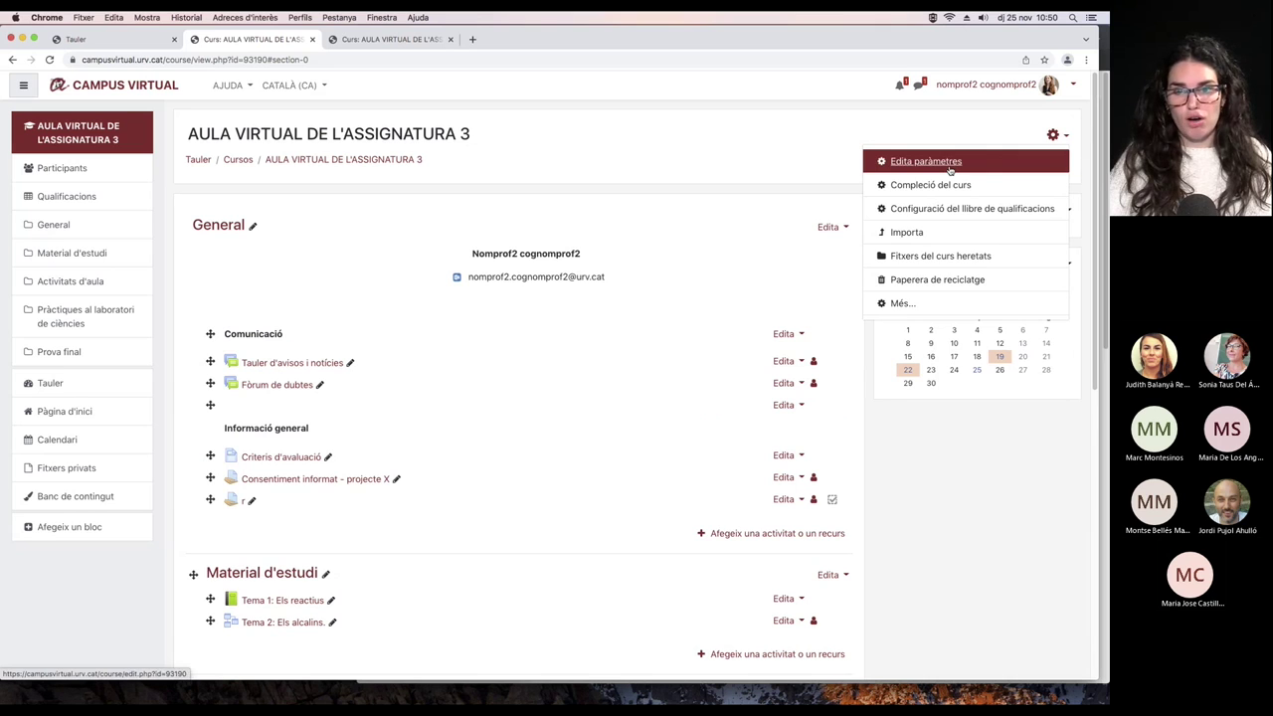
pyautogui.click(903, 303)
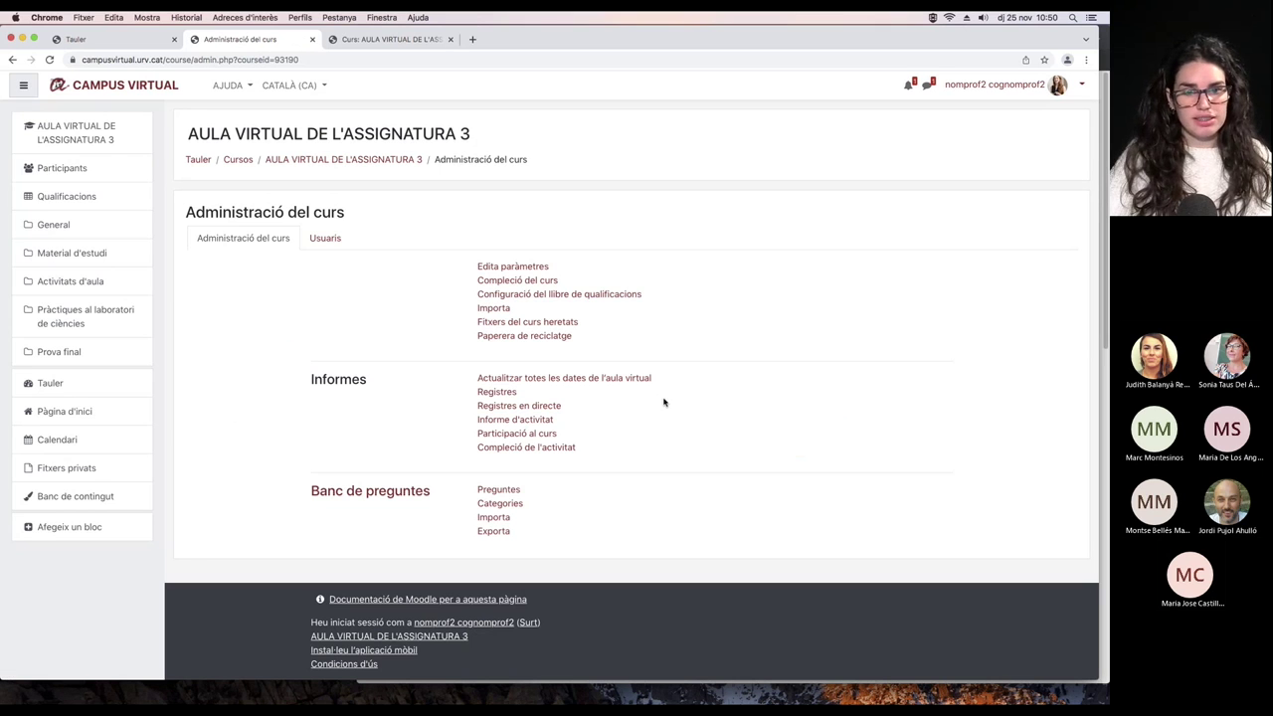
pyautogui.rightClick(515, 453)
pyautogui.click(532, 455)
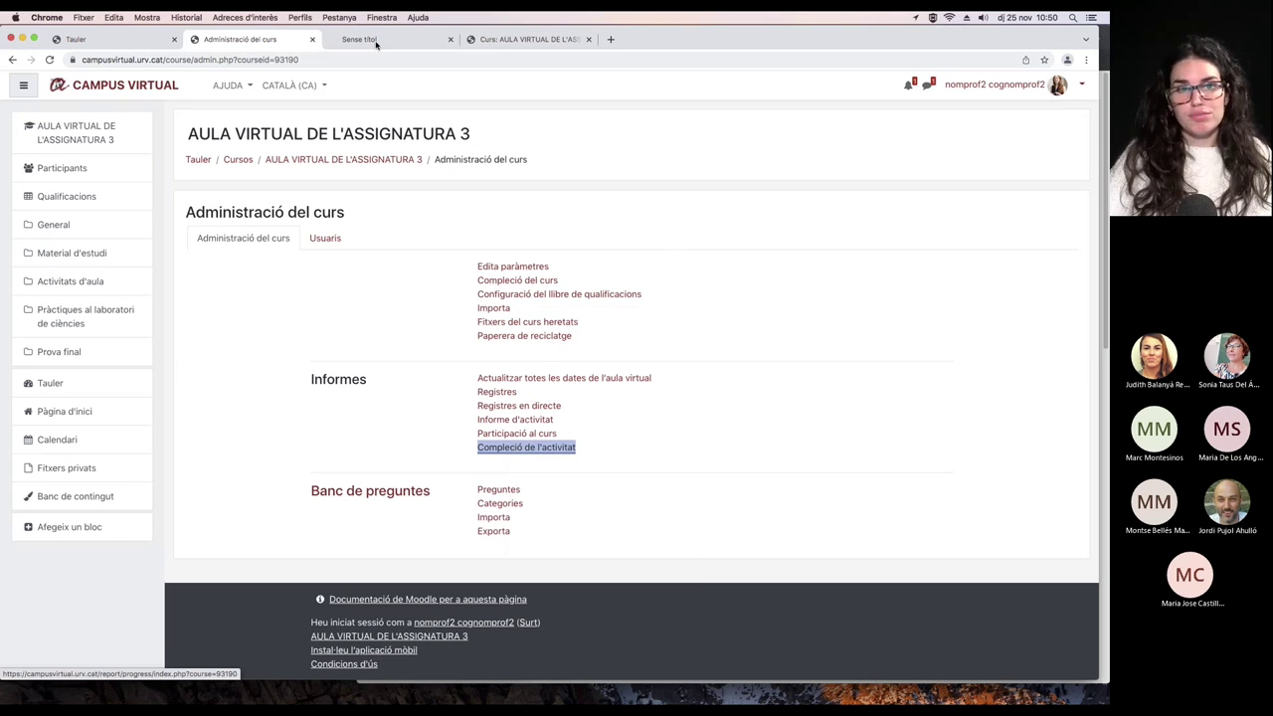
pyautogui.click(375, 39)
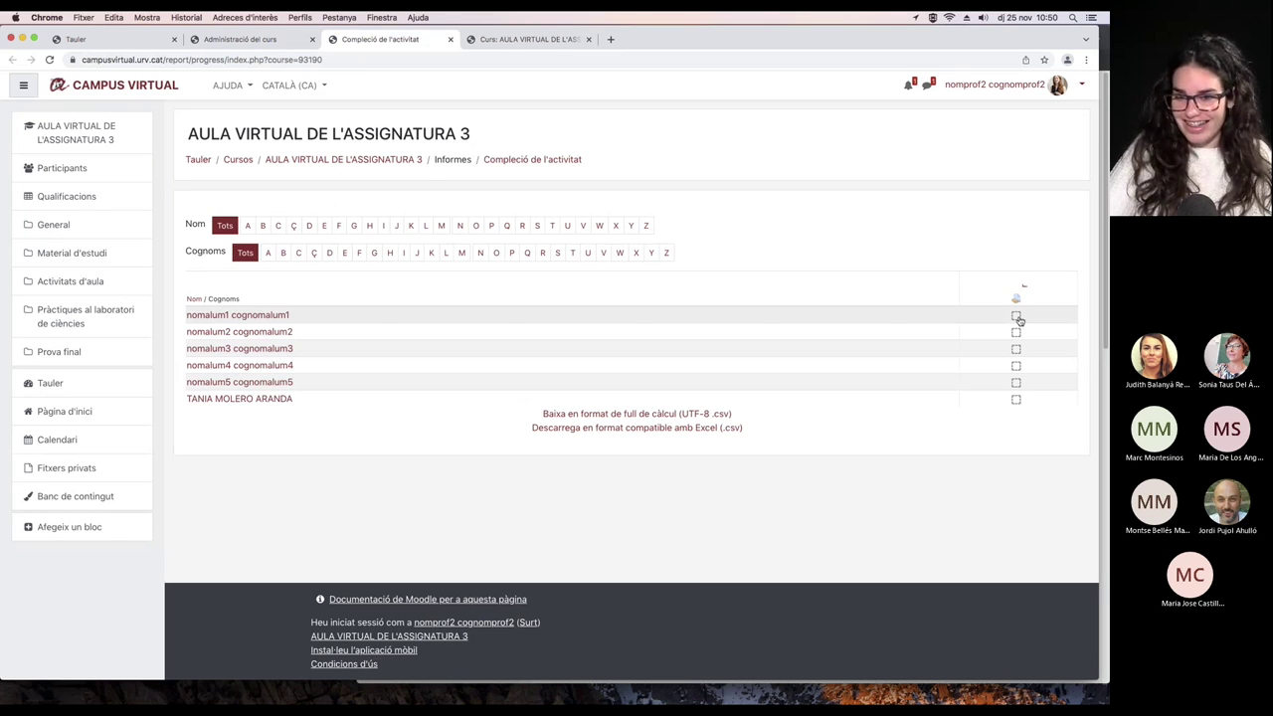
pyautogui.click(451, 39)
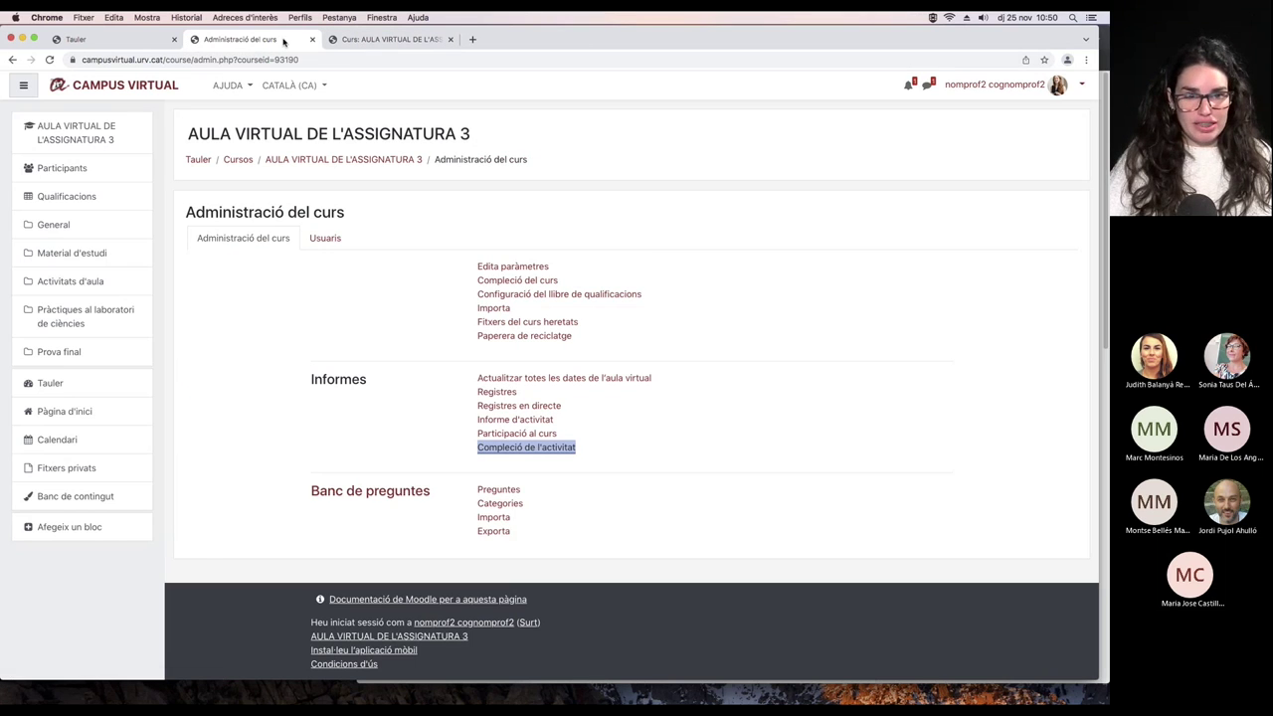
# Return to the course main page and switch to the browser tab showing AULA VIRTUAL DE L'ASSIGNATURA 1.
pyautogui.click(340, 161)
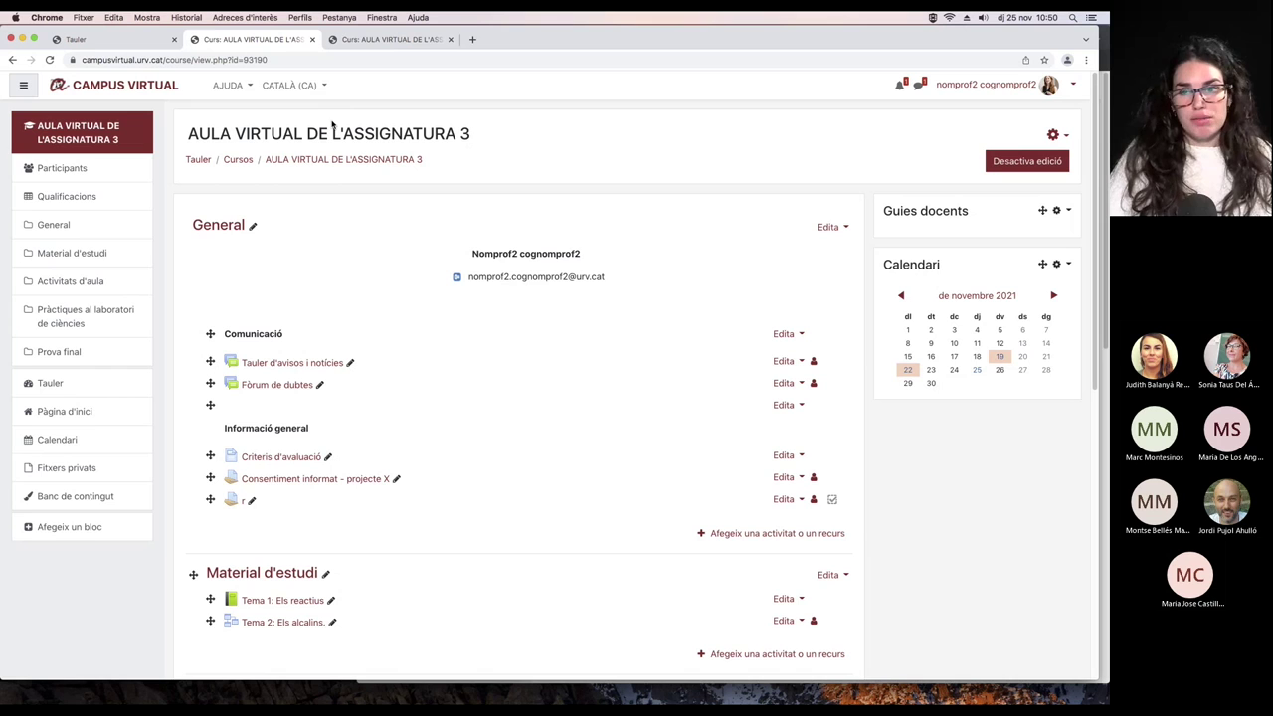
pyautogui.click(109, 38)
pyautogui.click(379, 40)
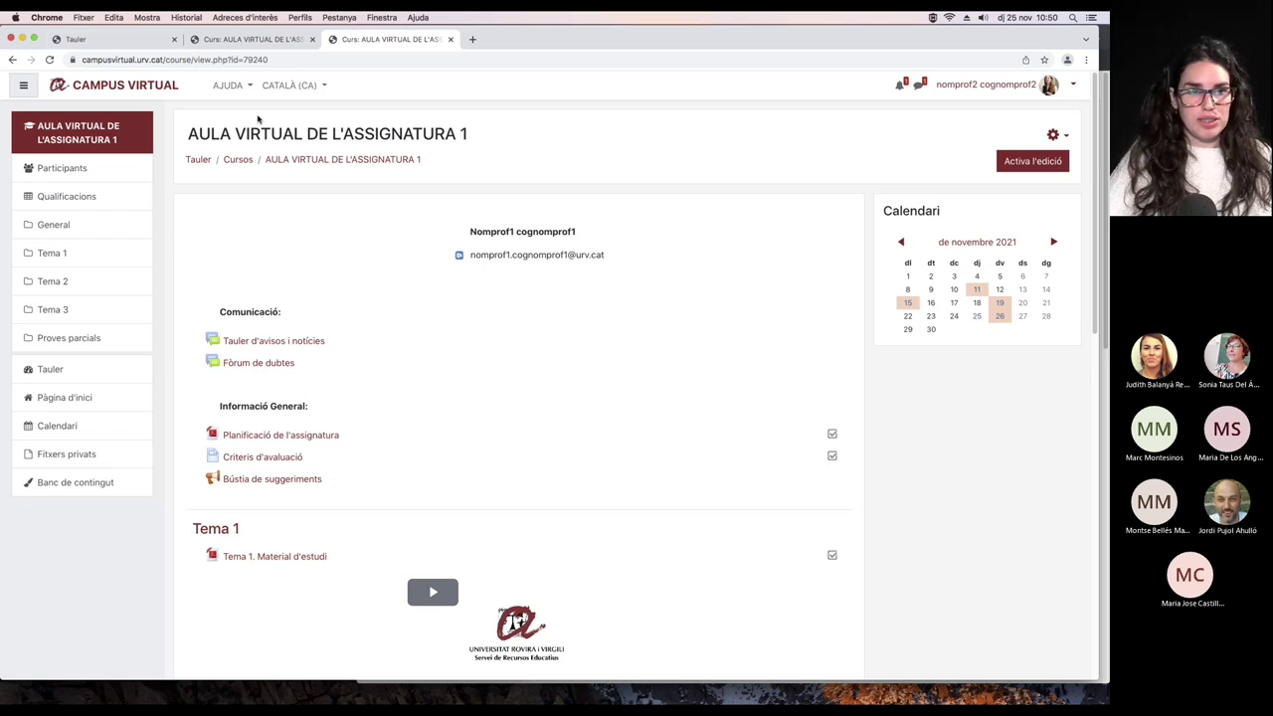
# Reload the course page, turn editing off, and look through the activity completion boxes from Informació General to Tema 3.
pyautogui.click(50, 59)
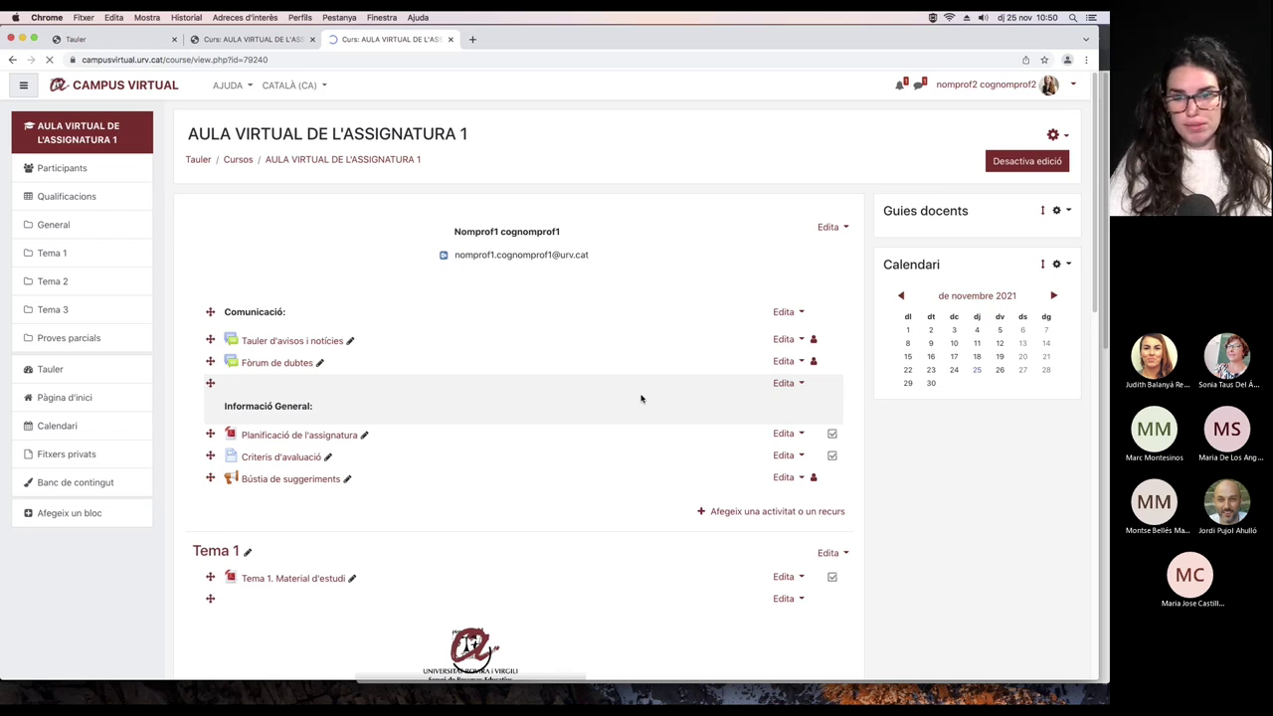
pyautogui.click(1029, 161)
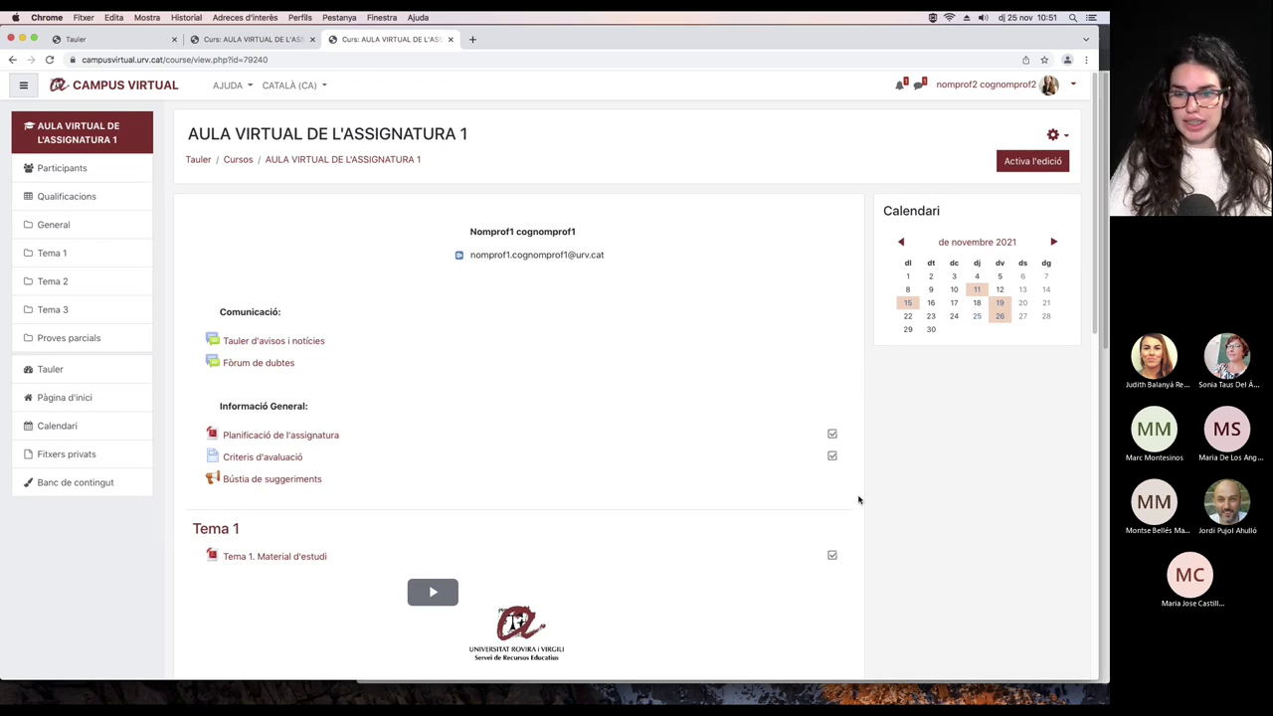
pyautogui.scroll(-1, 831, 573)
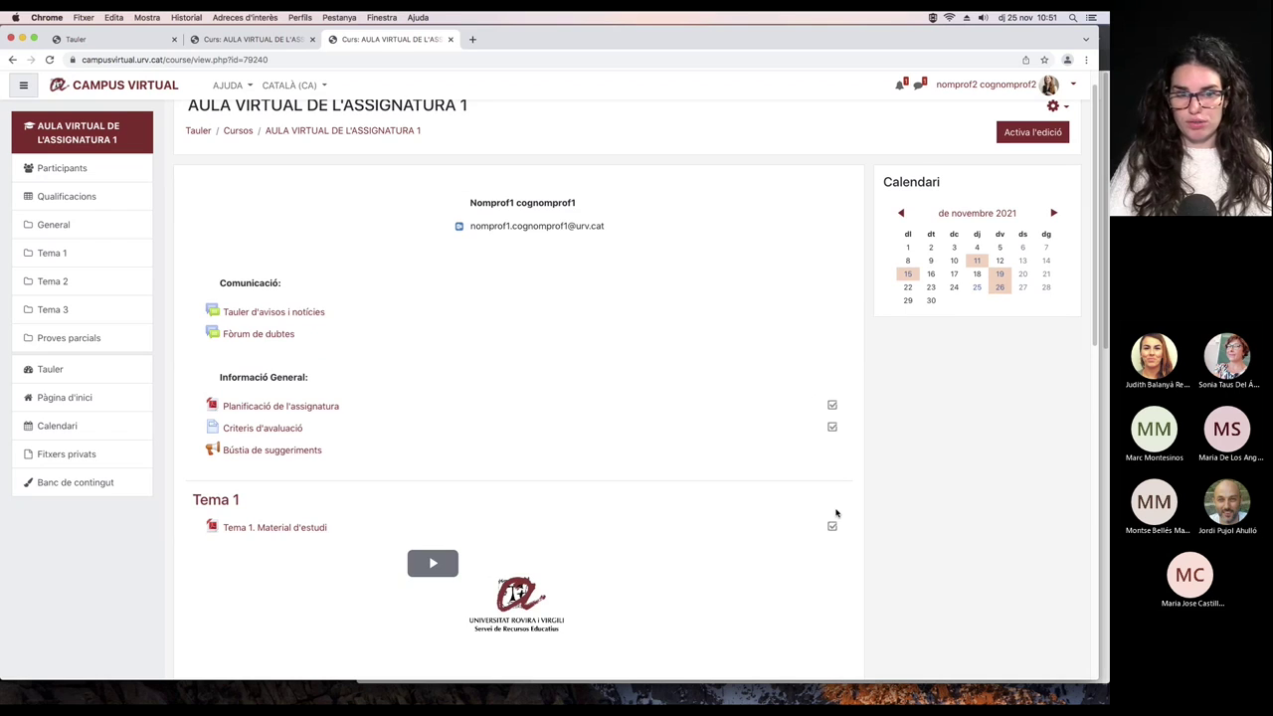
pyautogui.scroll(-5, 832, 514)
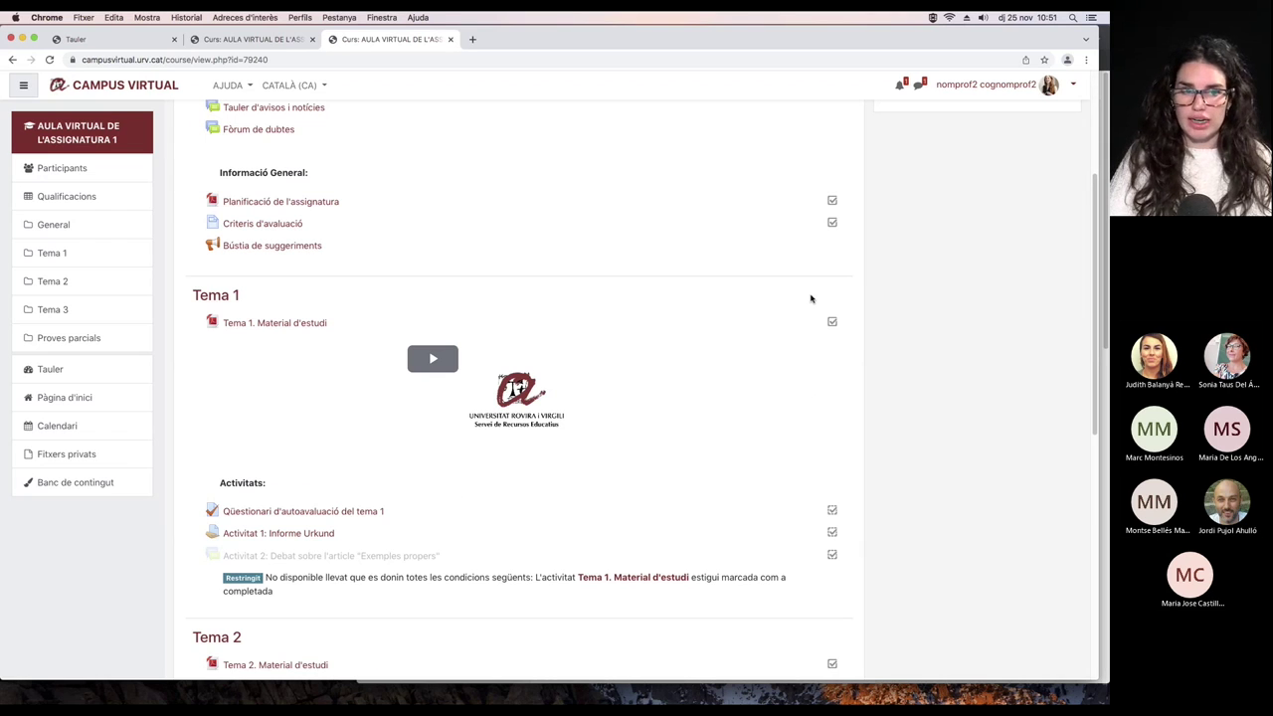
pyautogui.scroll(-5, 825, 378)
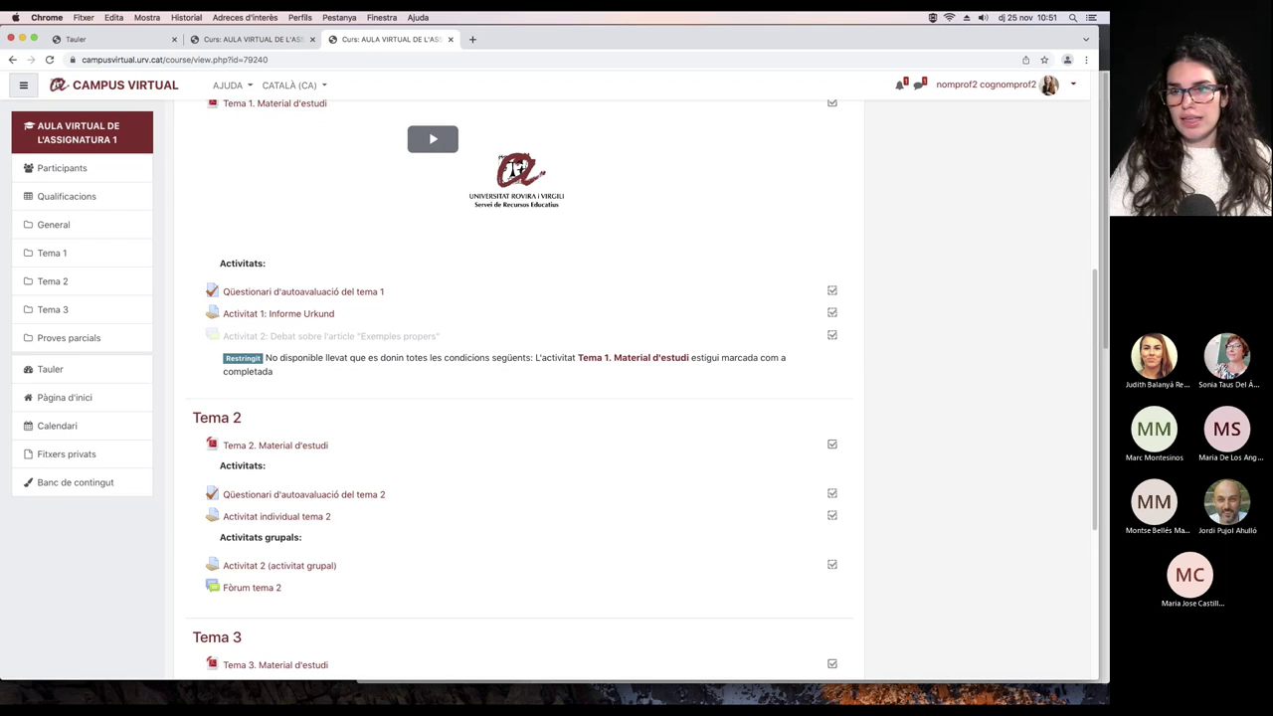
# Switch to the student's incognito browser window, enlarge it to full screen, and reload the AULA VIRTUAL DE L'ASSIGNATURA 1 page.
pyautogui.press('super+grave')
pyautogui.press('super+shift+a')
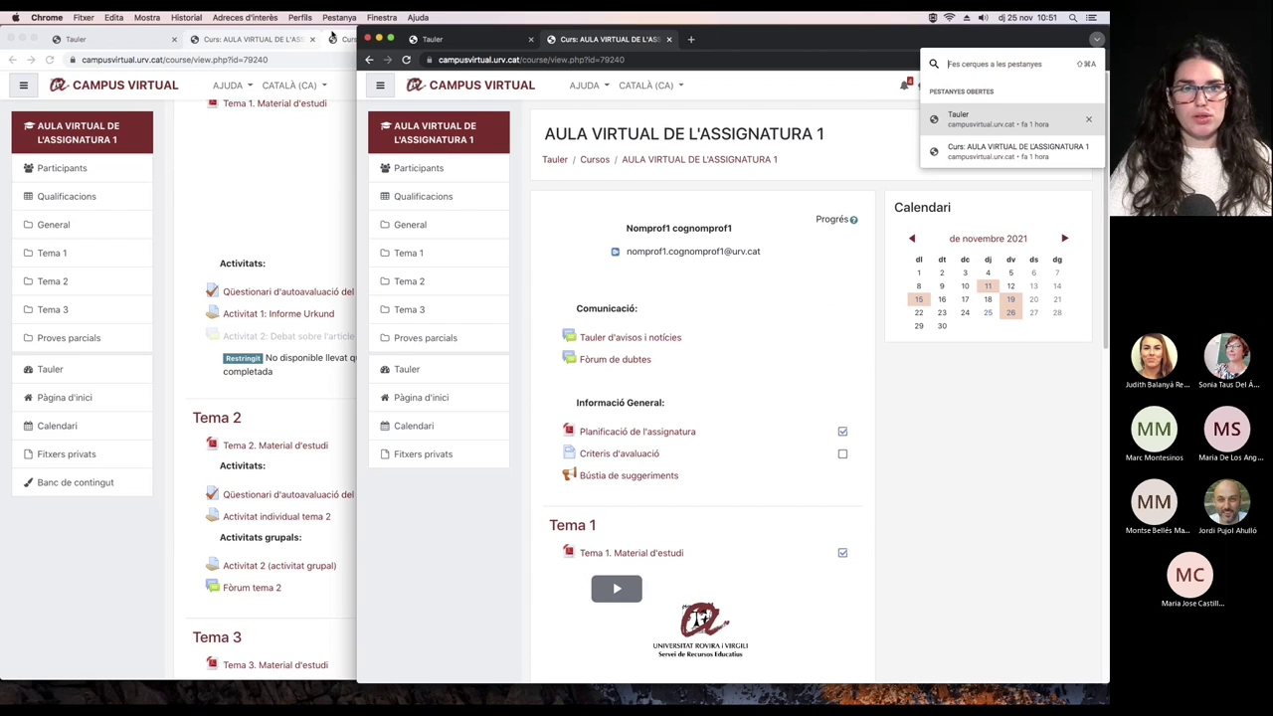
pyautogui.click(390, 39)
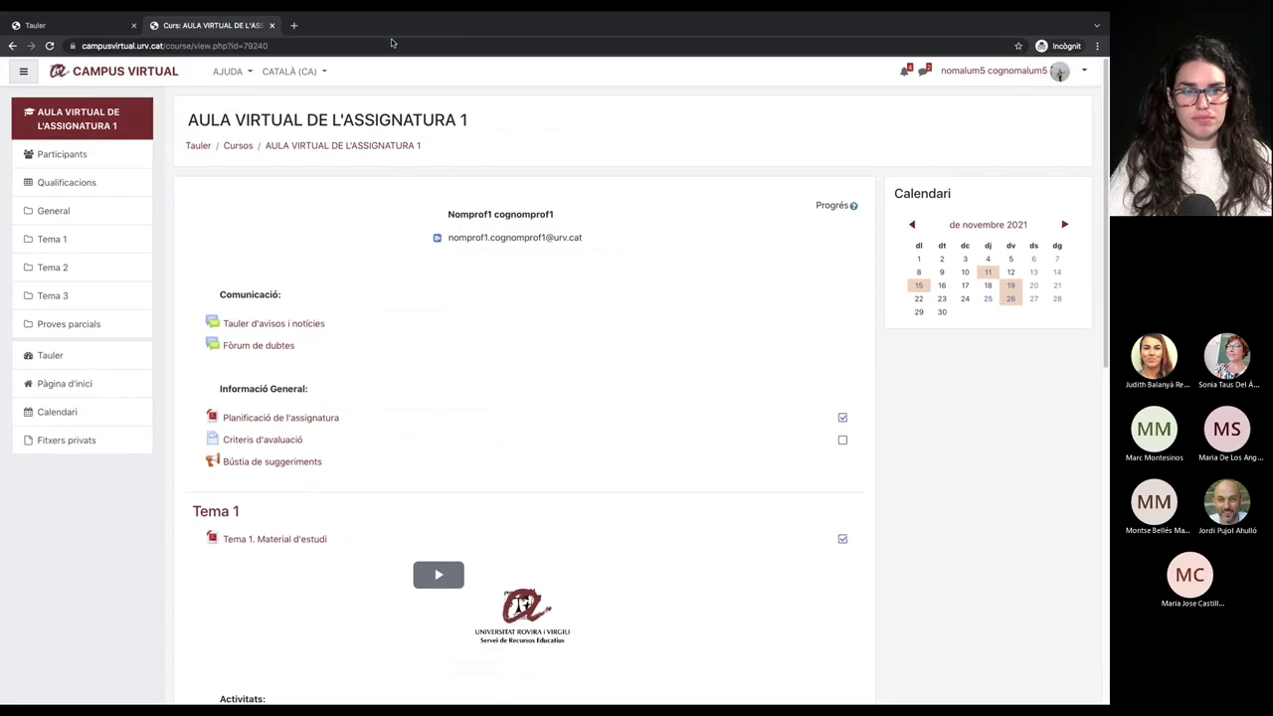
pyautogui.click(1097, 45)
pyautogui.click(753, 256)
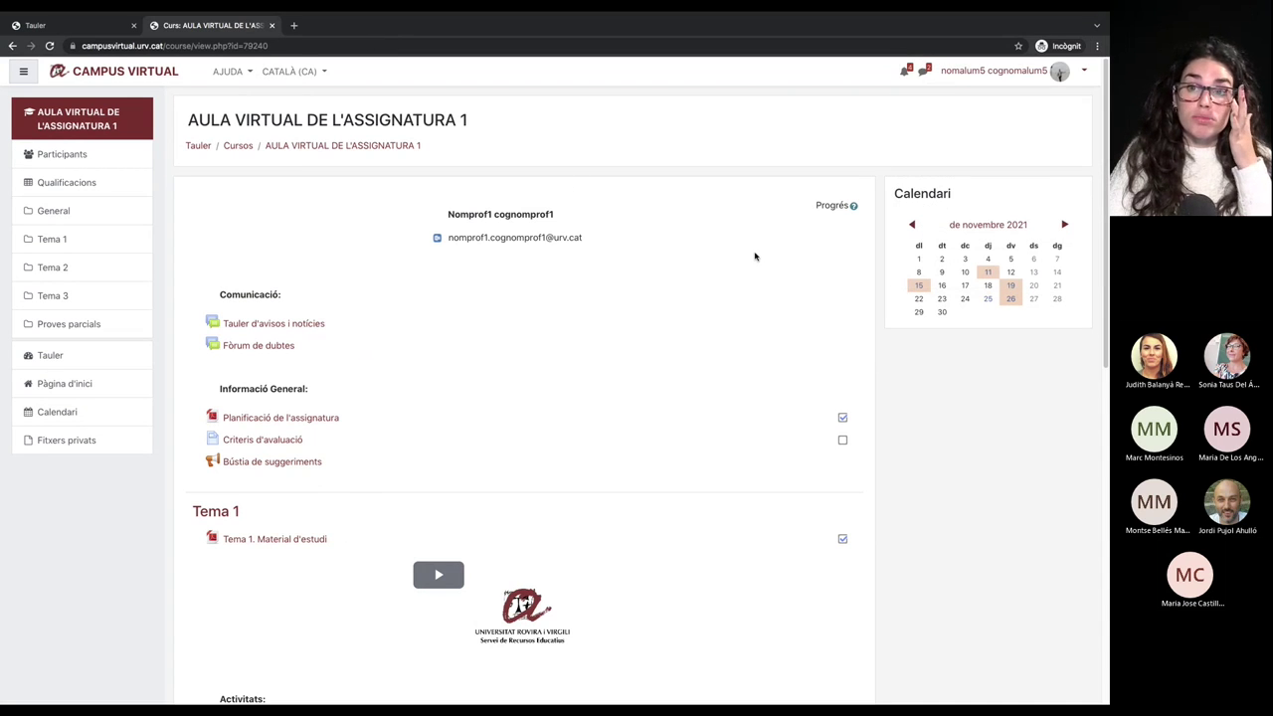
pyautogui.click(50, 46)
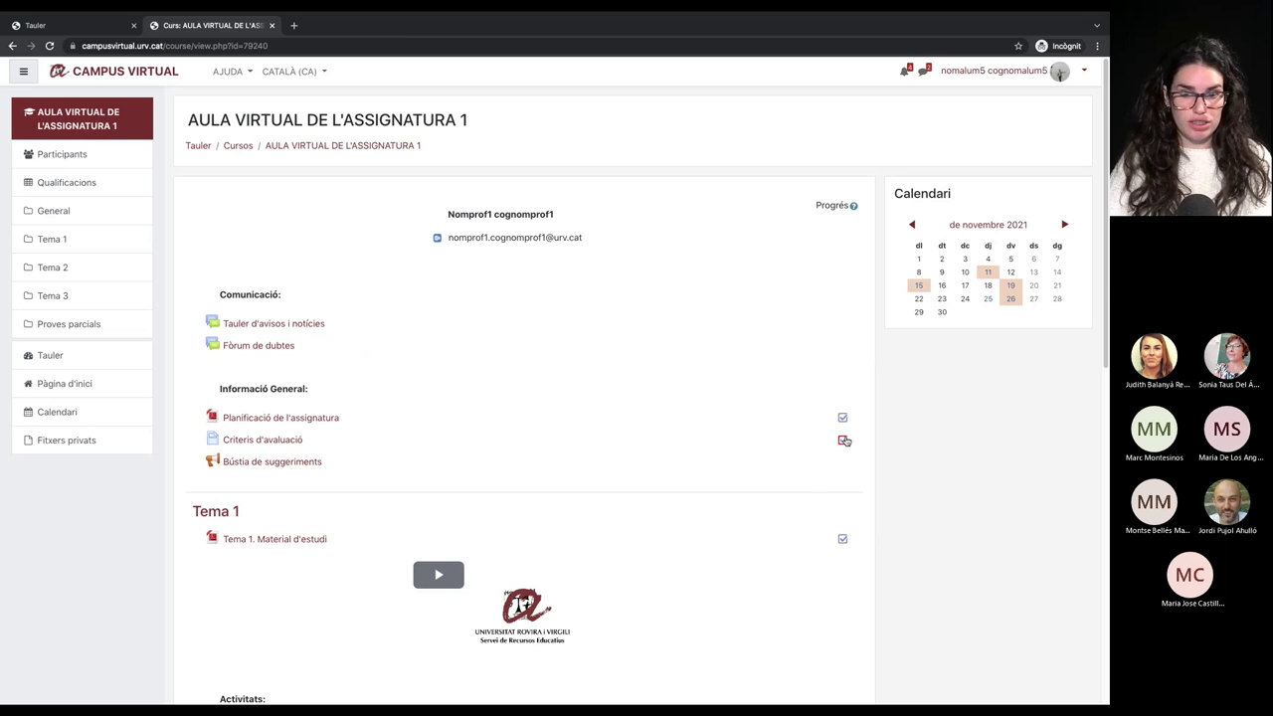
# Toggle the student's manual completion box for Criteris d'avaluació on and off, and leave it marked as complete.
pyautogui.click(843, 440)
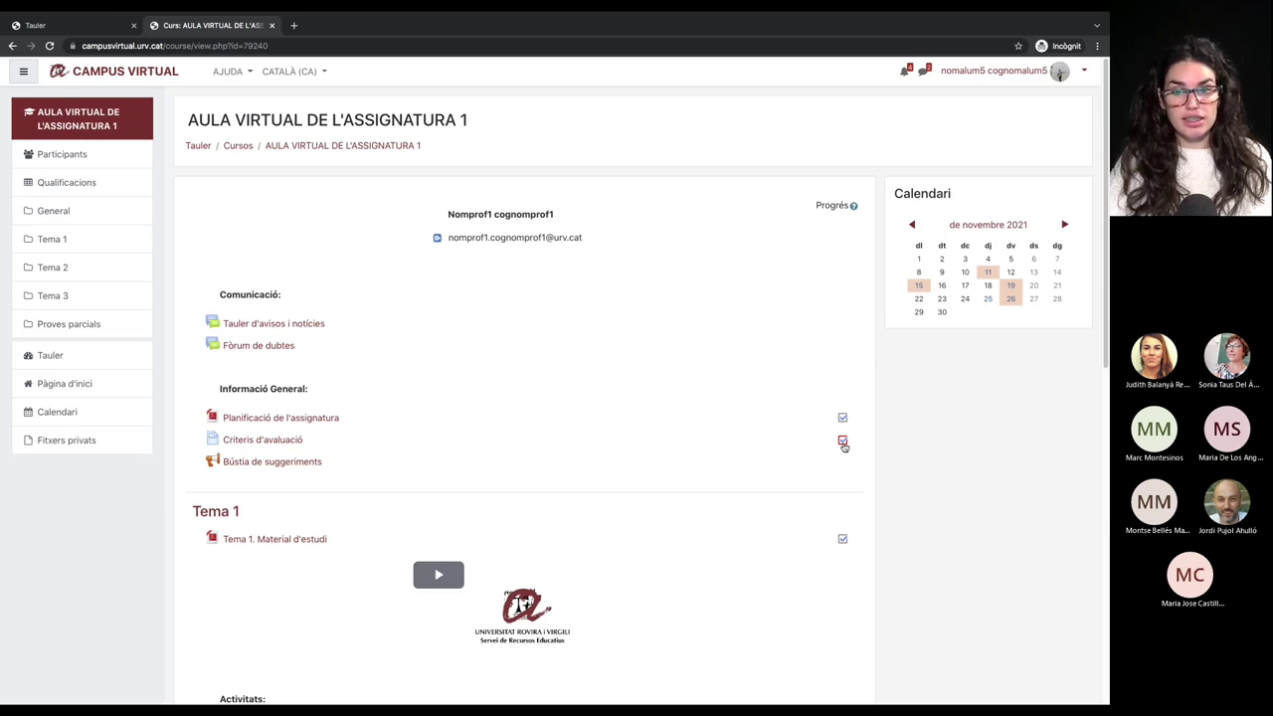
pyautogui.click(843, 442)
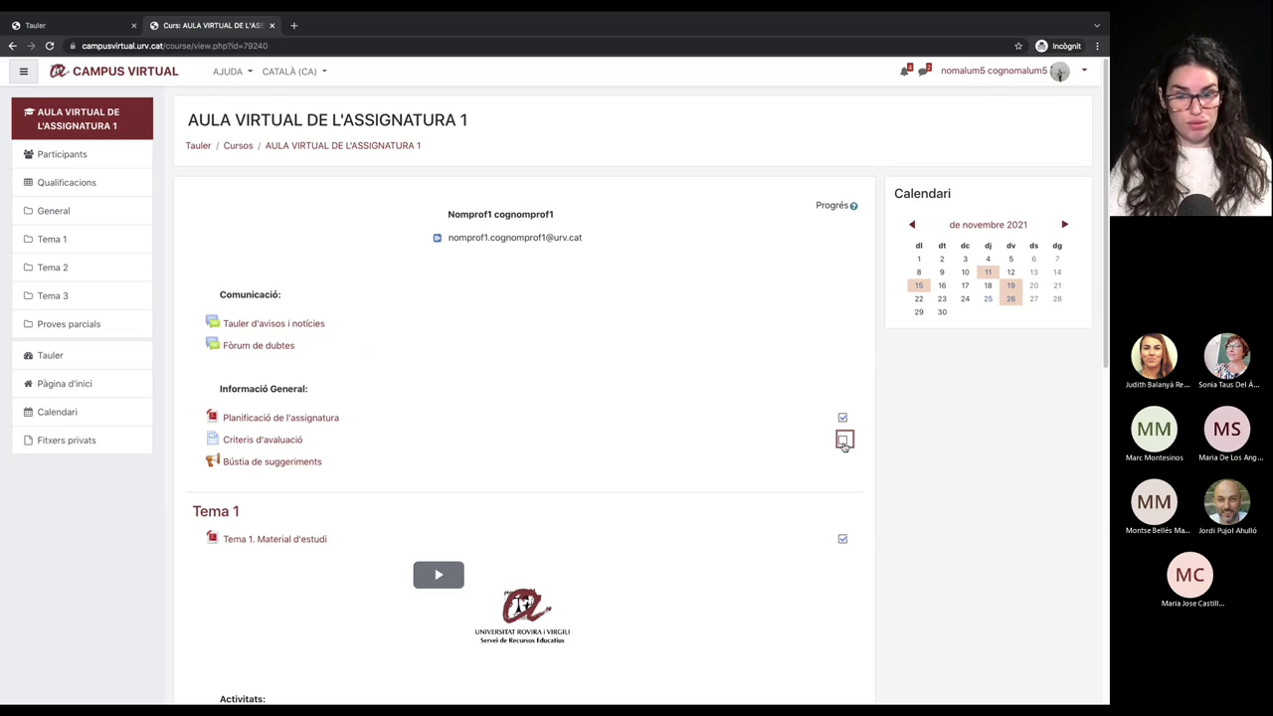
pyautogui.click(843, 442)
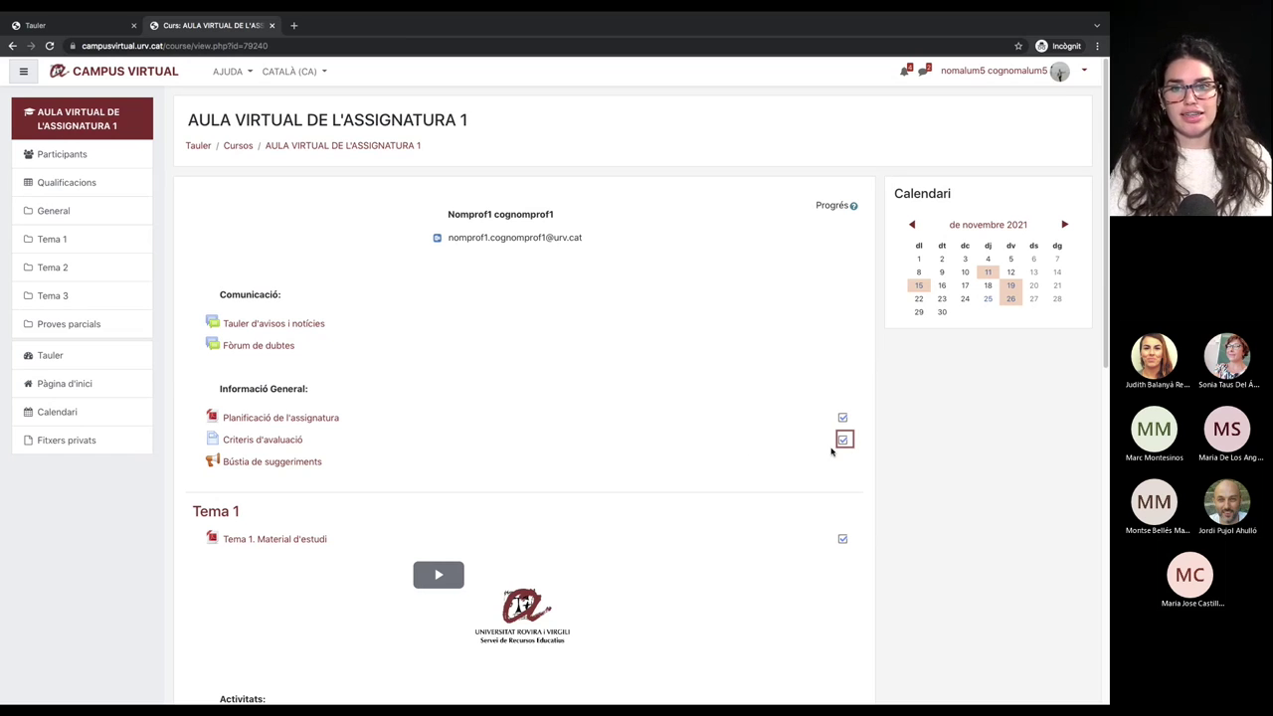
# Clear the student's completion marks for Tema 1. Material d'estudi and Tema 2. Material d'estudi.
pyautogui.scroll(-1, 787, 454)
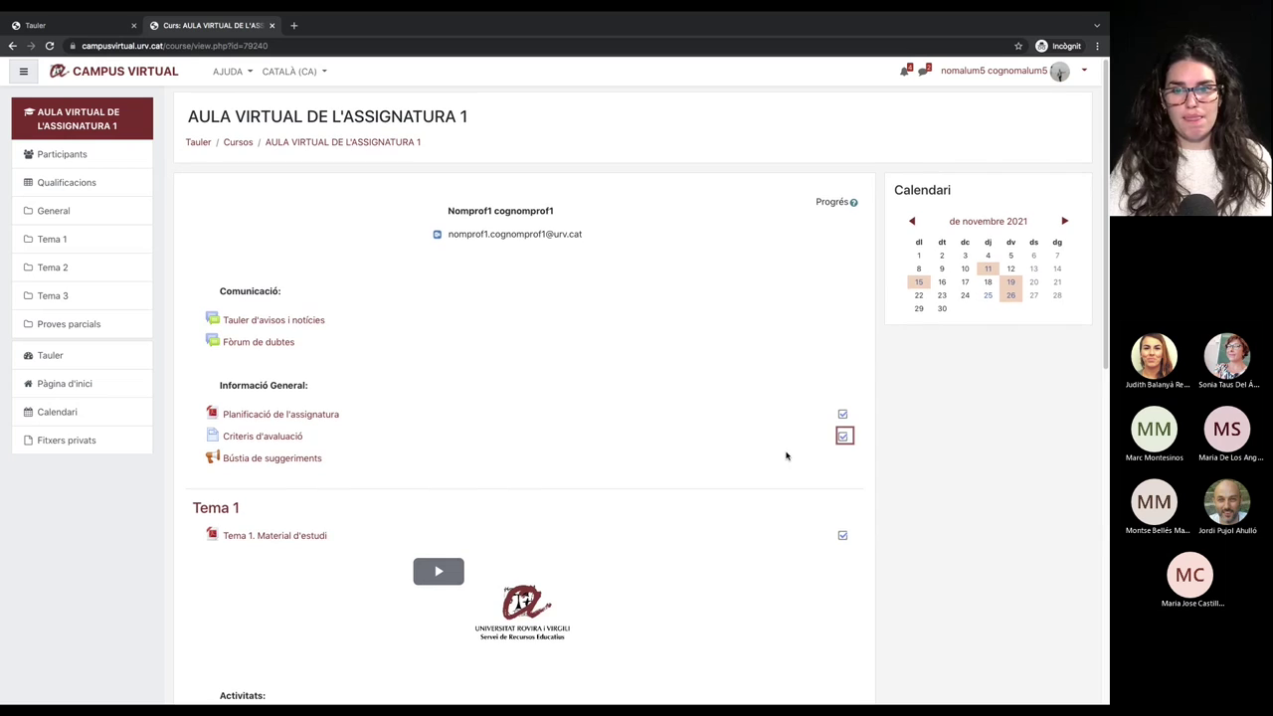
pyautogui.scroll(-3, 841, 523)
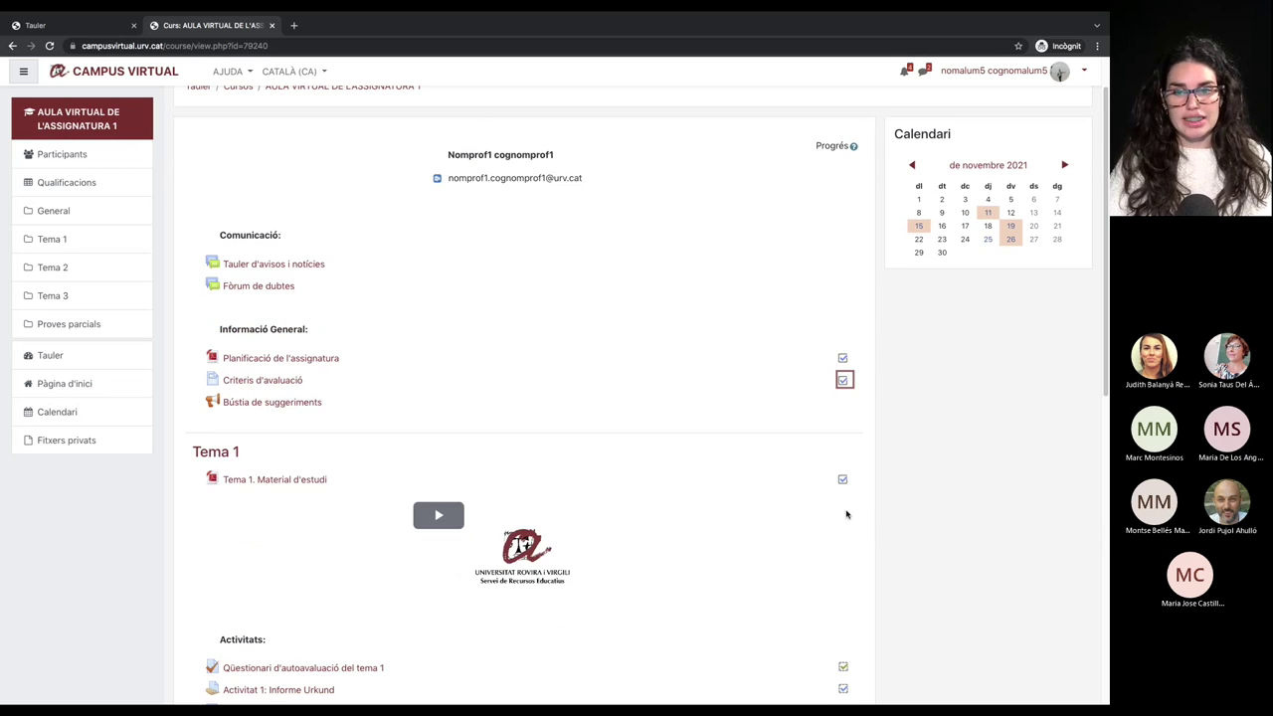
pyautogui.click(843, 458)
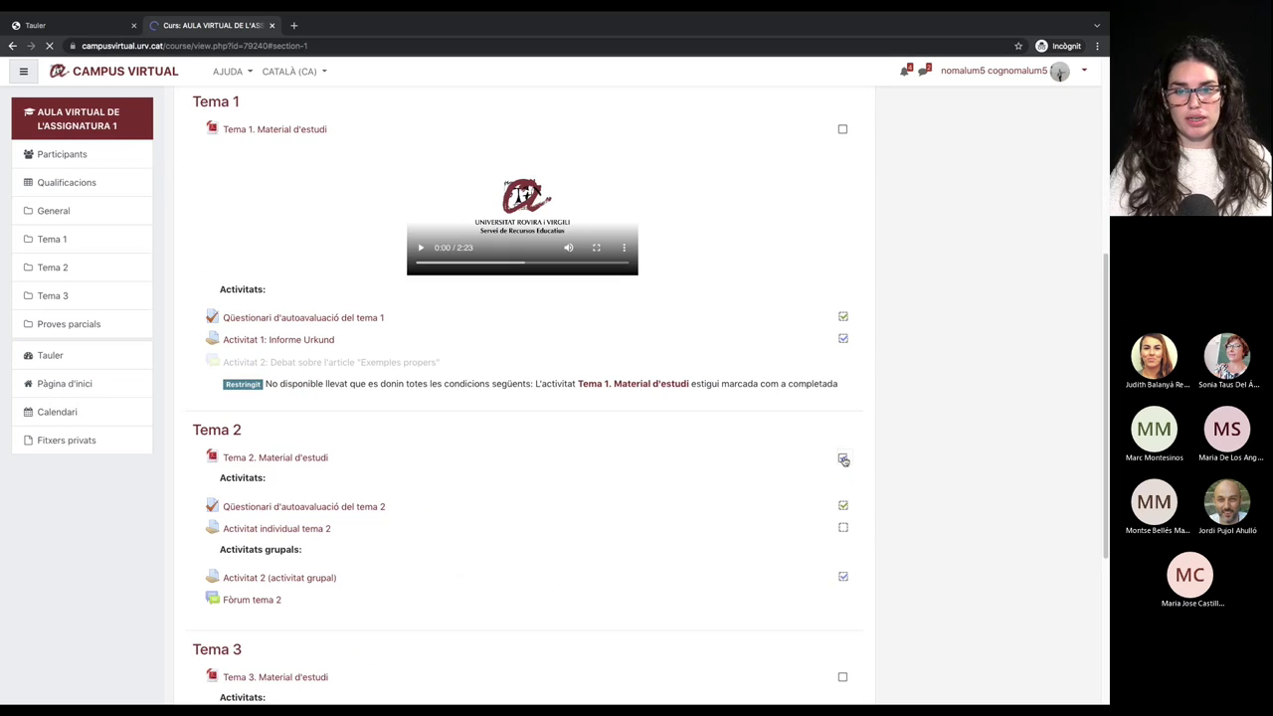
# Examine the student's manual and automatic completion boxes and the restricted Activitat 2 across Tema 1 to Proves parcials.
pyautogui.scroll(5, 701, 475)
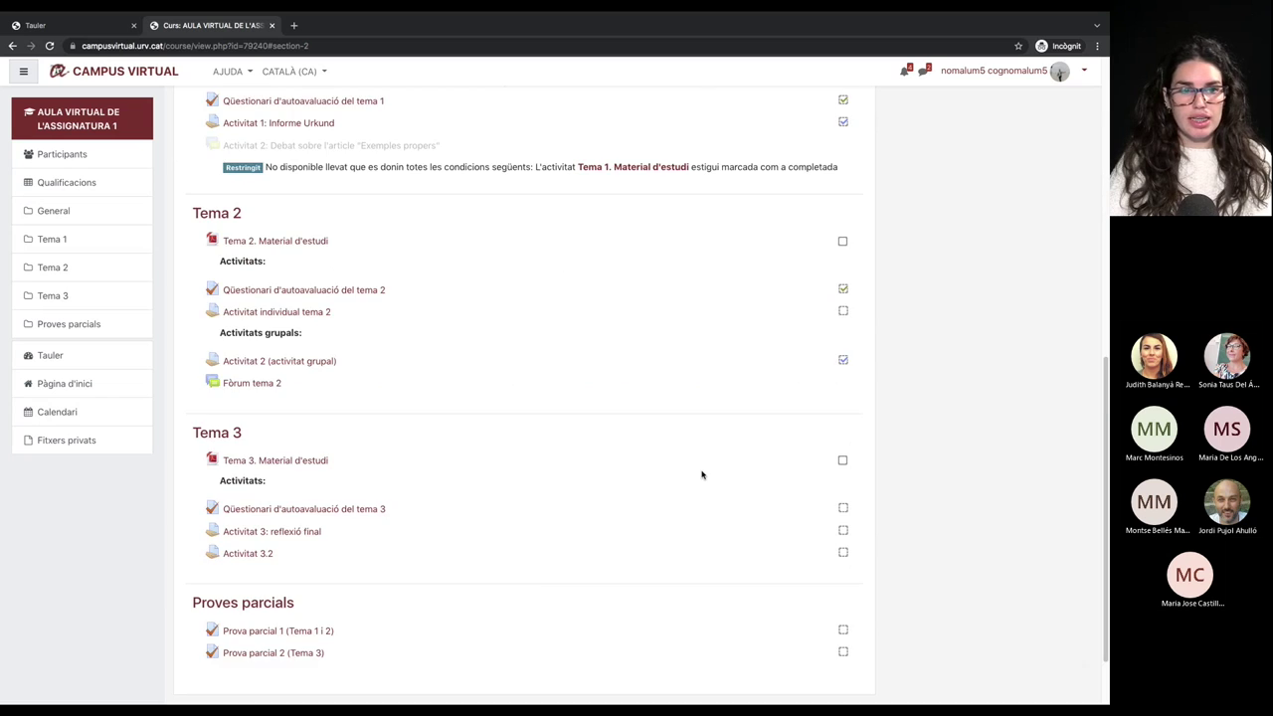
pyautogui.scroll(2, 701, 474)
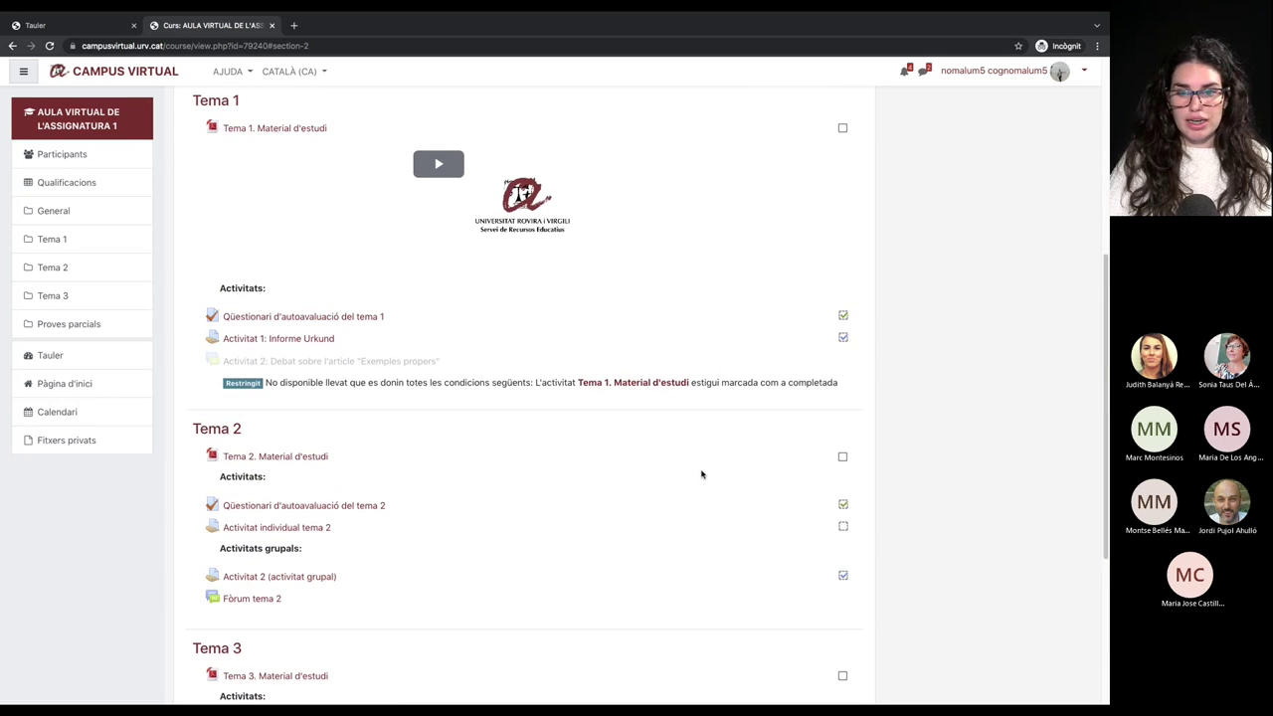
pyautogui.scroll(2, 701, 474)
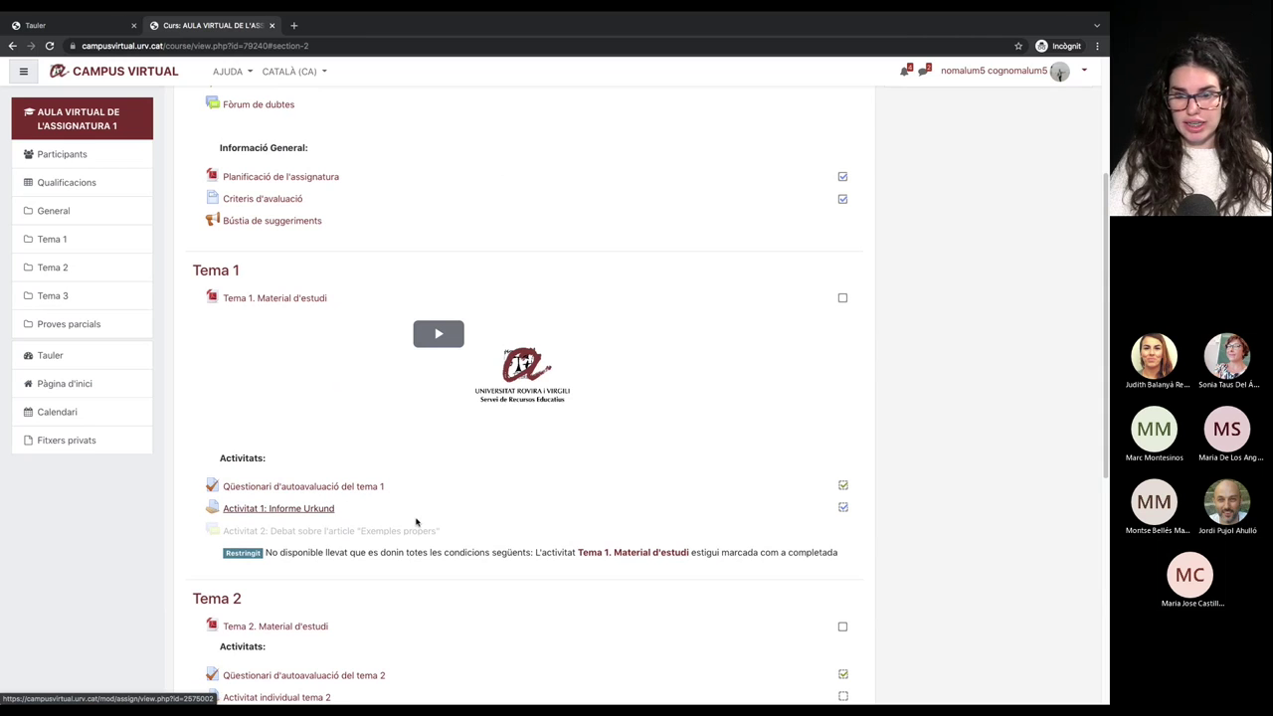
pyautogui.scroll(-1, 838, 485)
pyautogui.scroll(-8, 837, 485)
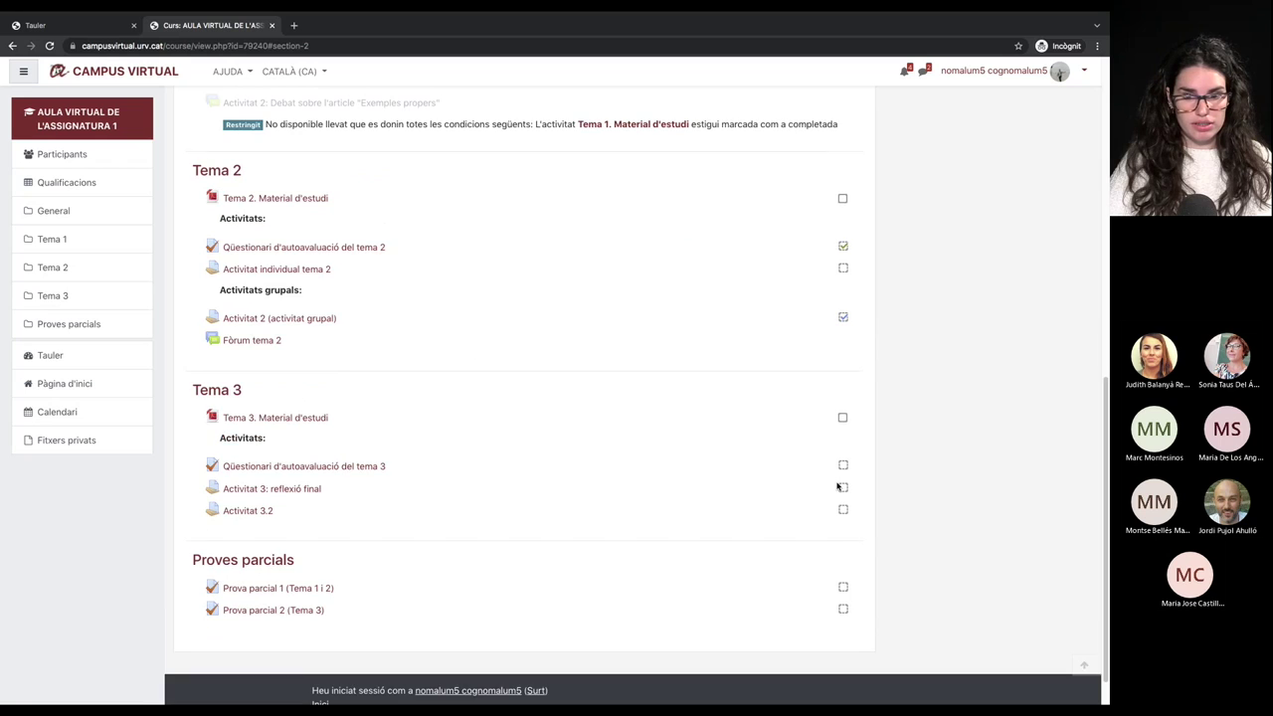
pyautogui.scroll(13, 837, 486)
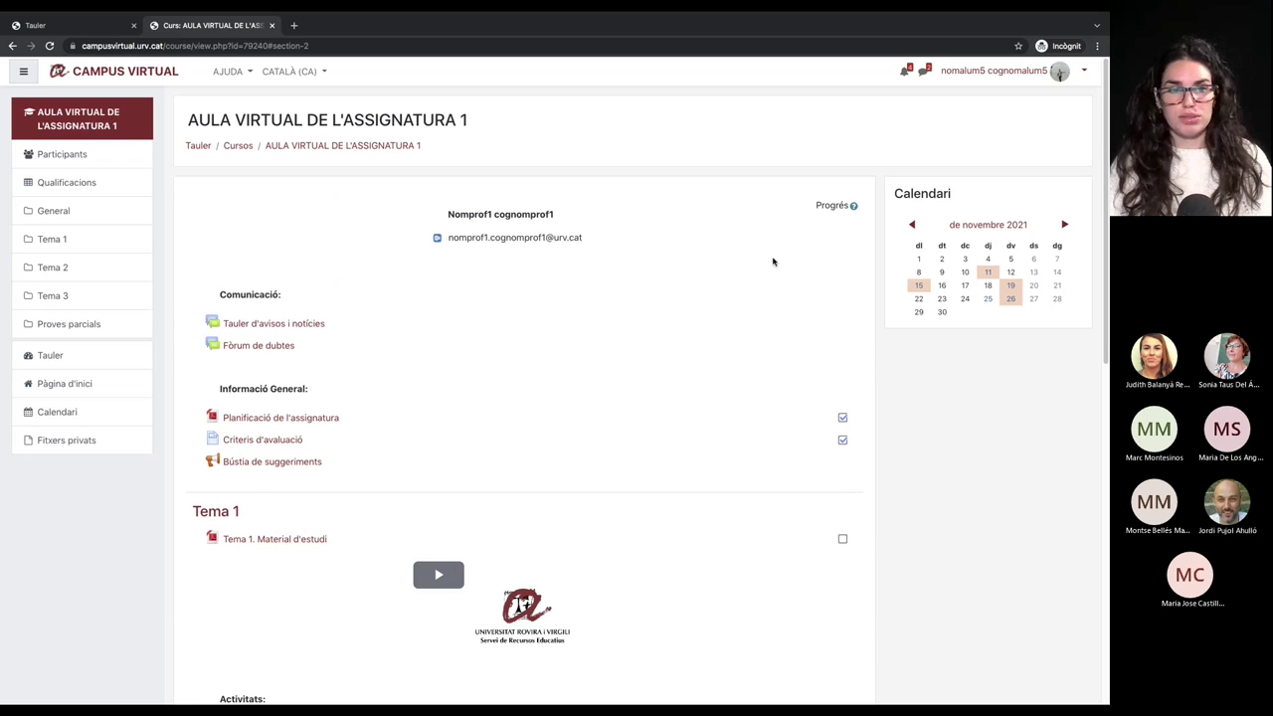
# Open the student's Tauler to view the course progress bars and the Cronologia block, and return to the teacher's course page.
pyautogui.click(200, 149)
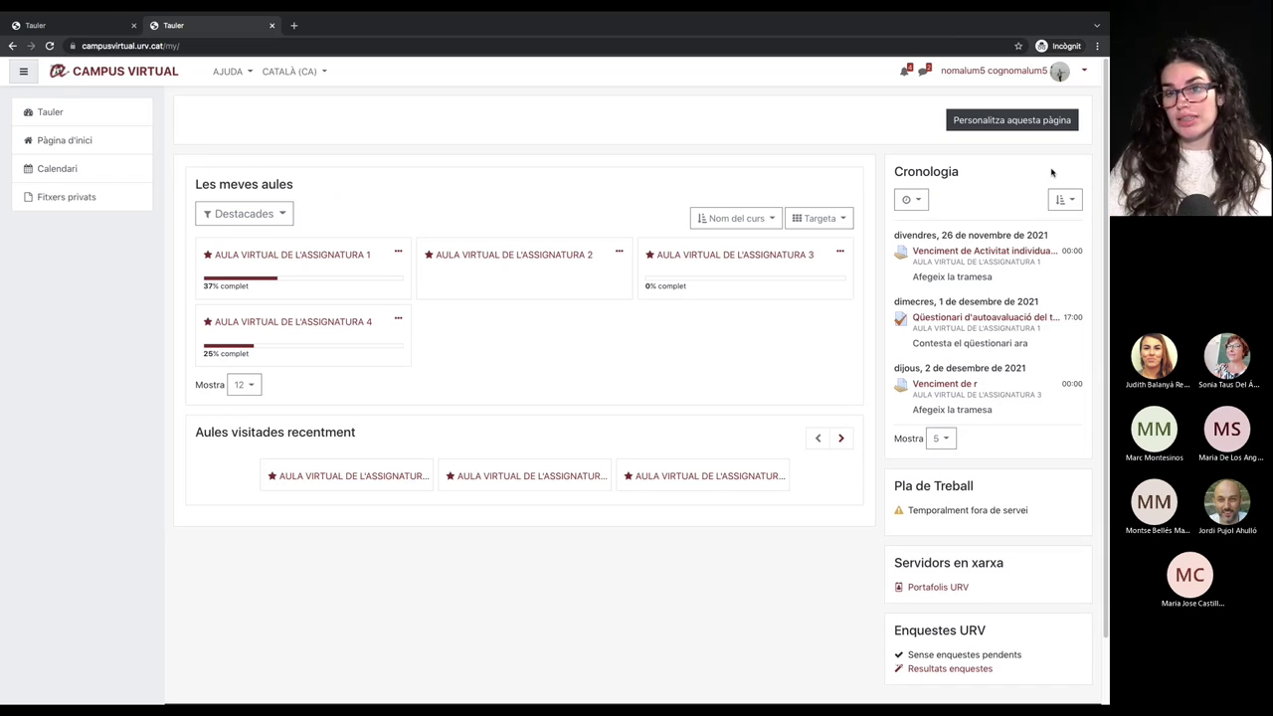
pyautogui.moveTo(897, 171); pyautogui.dragTo(959, 171)
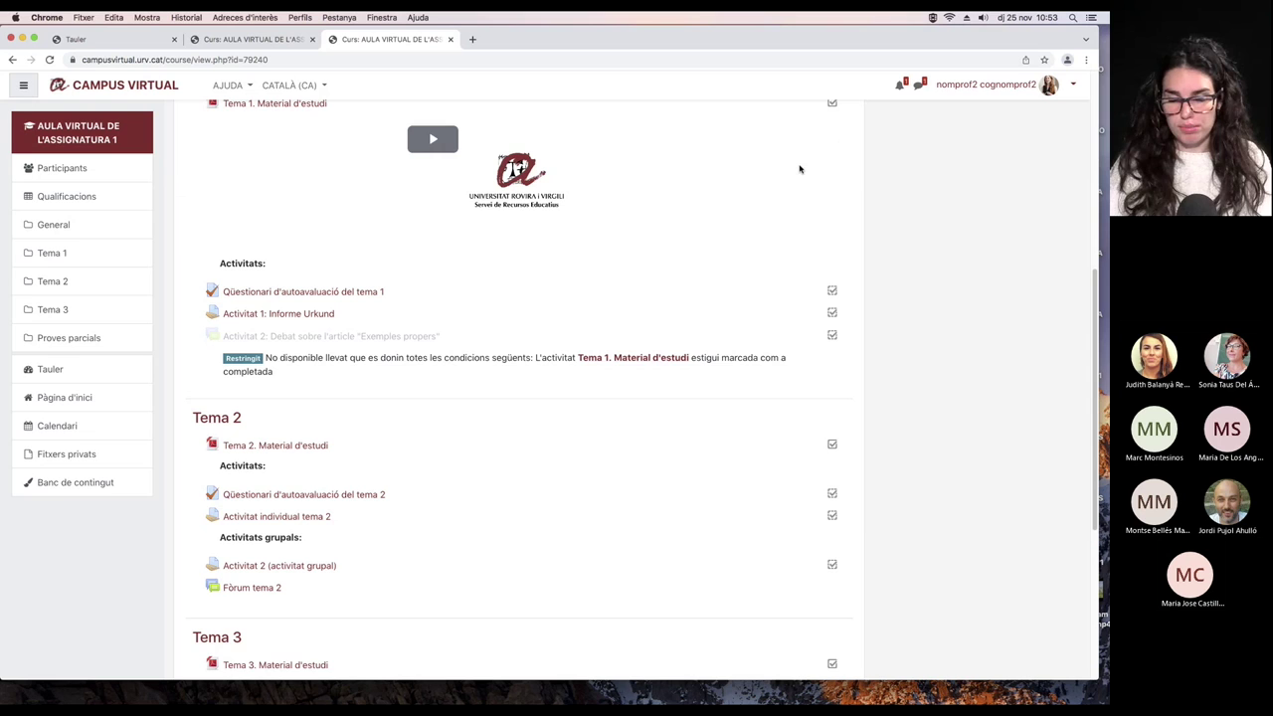
pyautogui.scroll(1, 805, 174)
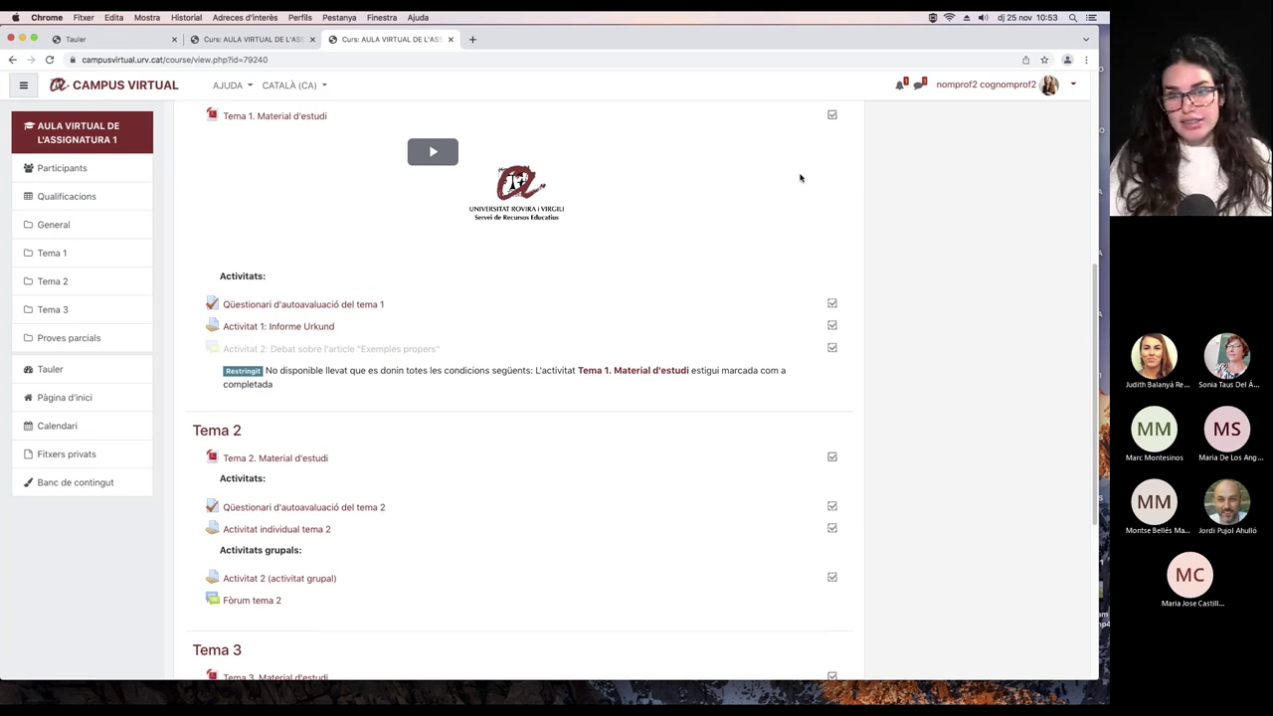
pyautogui.scroll(5, 797, 184)
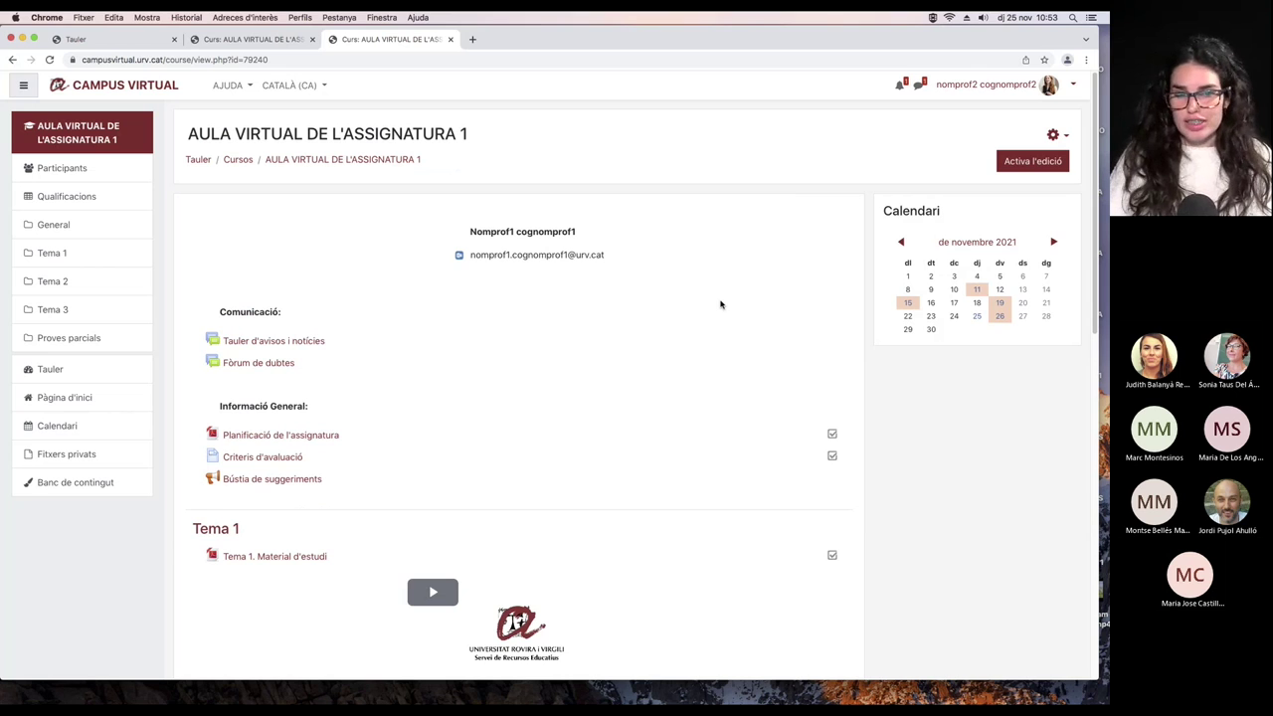